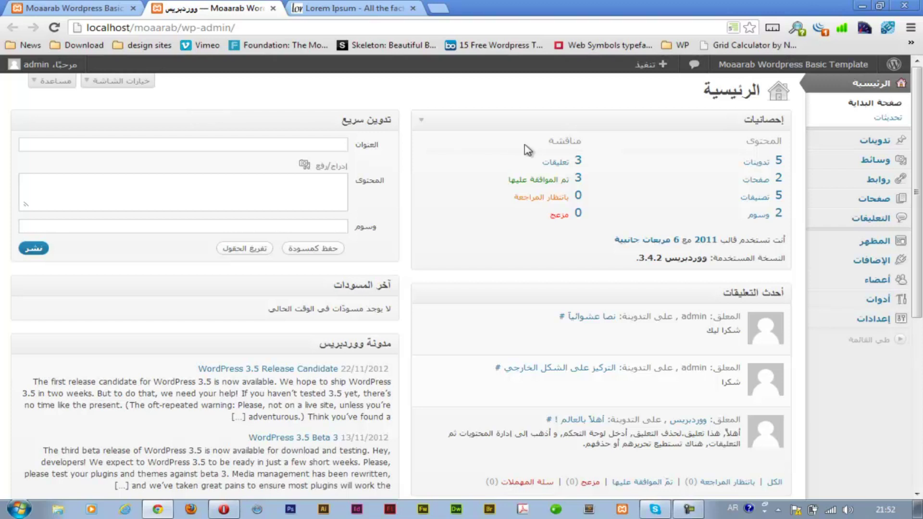
Step: Look through the theme manager and the theme installation page, including its keyword search, feature filters and .zip upload form
{"action": "left_click", "coordinate": [853, 243]}
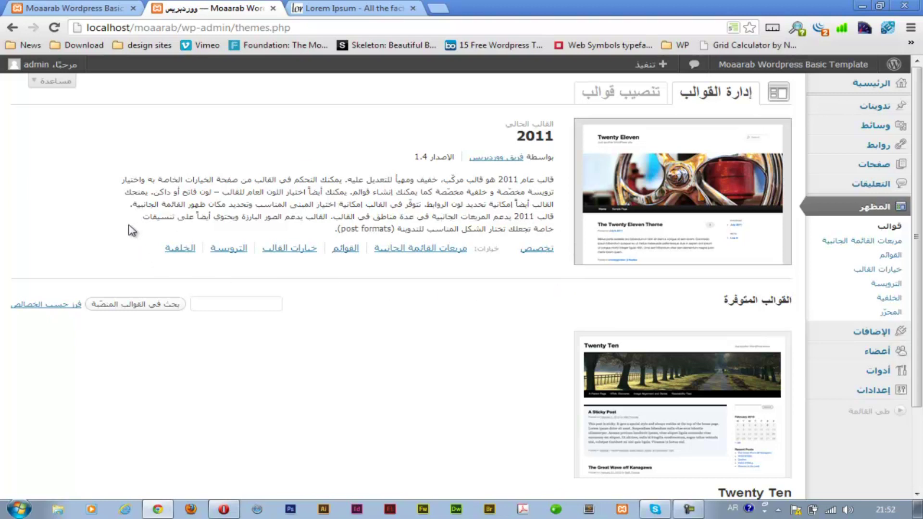
{"action": "left_click", "coordinate": [608, 94]}
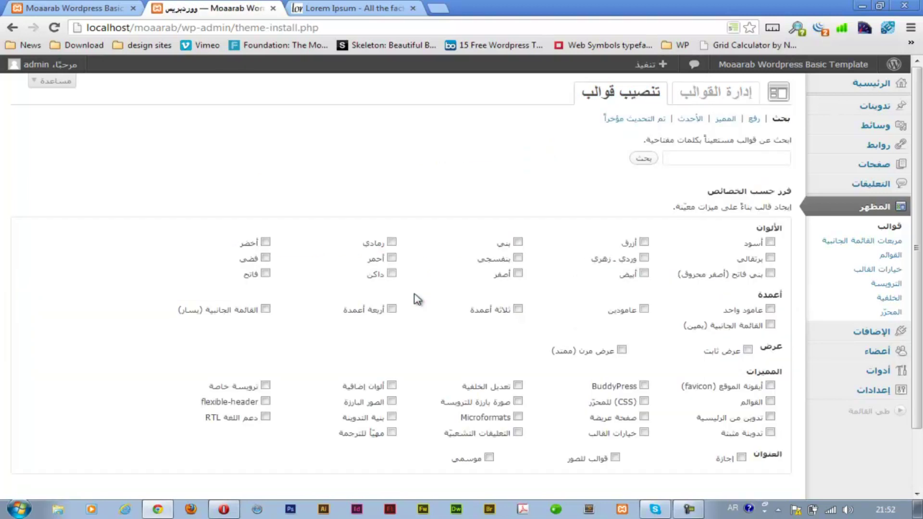
{"action": "left_click", "coordinate": [708, 158]}
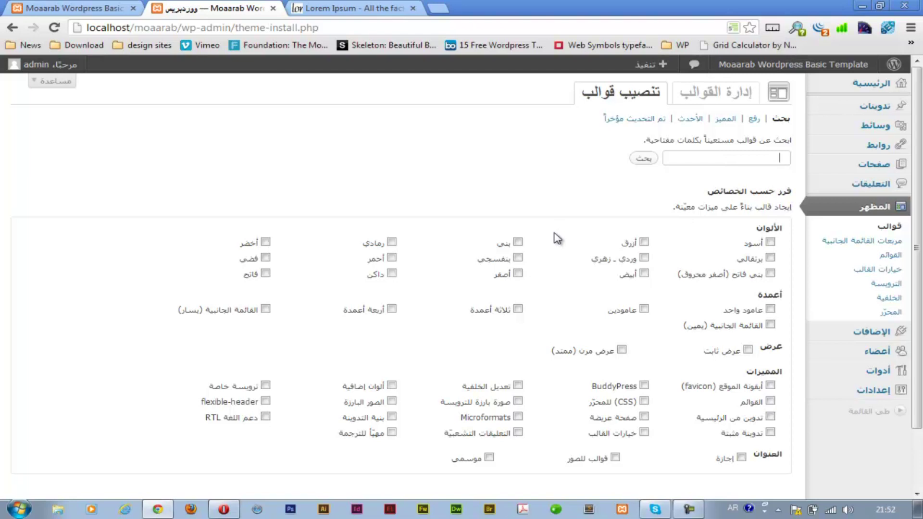
{"action": "scroll", "coordinate": [558, 239], "scroll_direction": "down", "scroll_amount": 3}
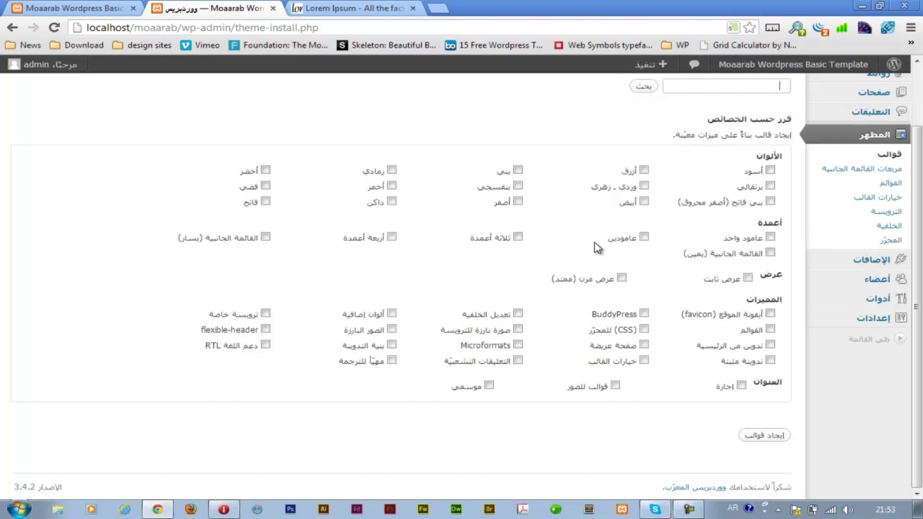
{"action": "scroll", "coordinate": [654, 319], "scroll_direction": "up", "scroll_amount": 2}
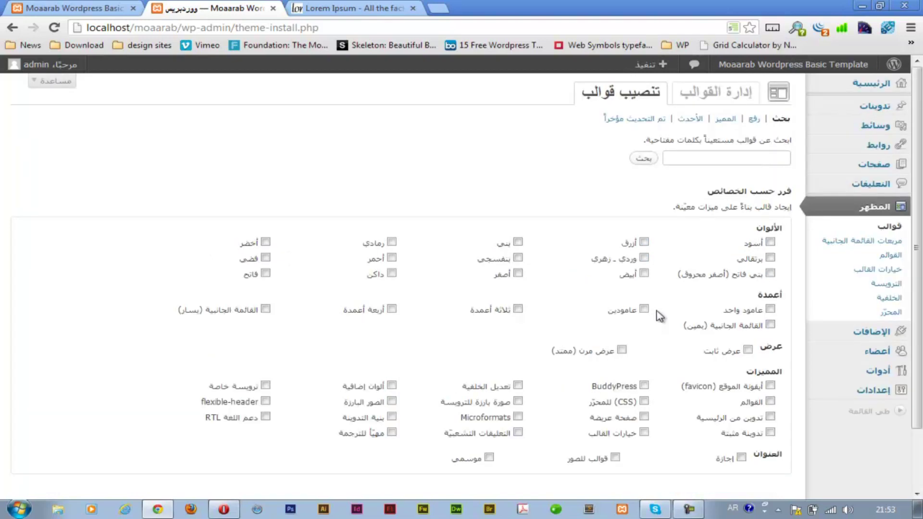
{"action": "left_click", "coordinate": [752, 118]}
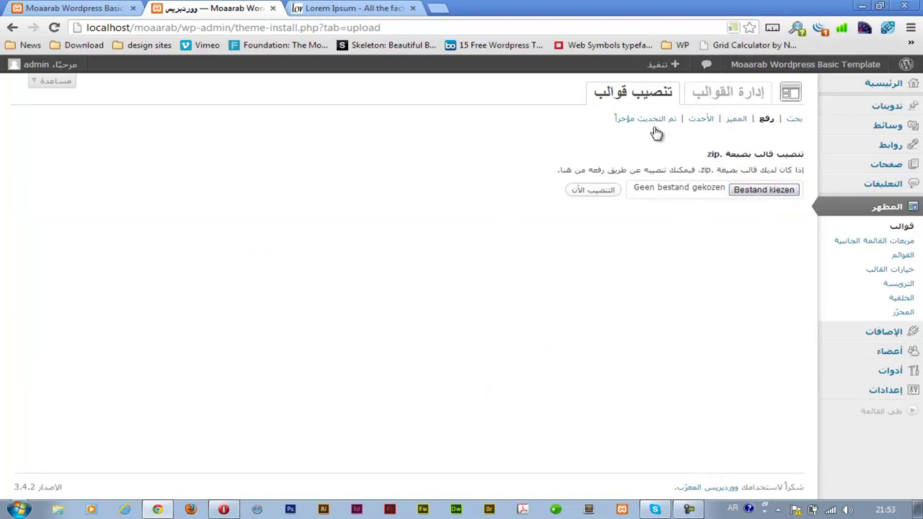
{"action": "left_click", "coordinate": [590, 190]}
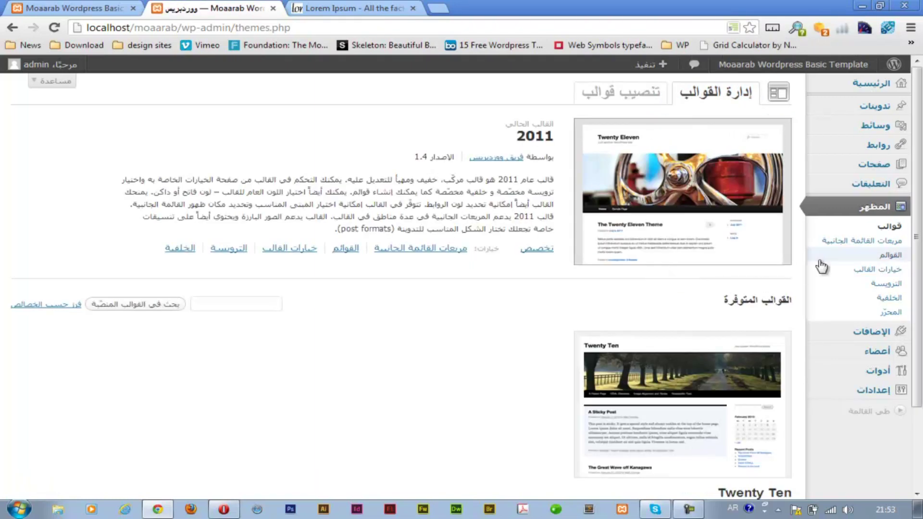
Step: Open the sidebar widgets page (مربعات القائمة الجانبية) and compare its main sidebar list with the sidebar on the site's front page
{"action": "left_click", "coordinate": [850, 246]}
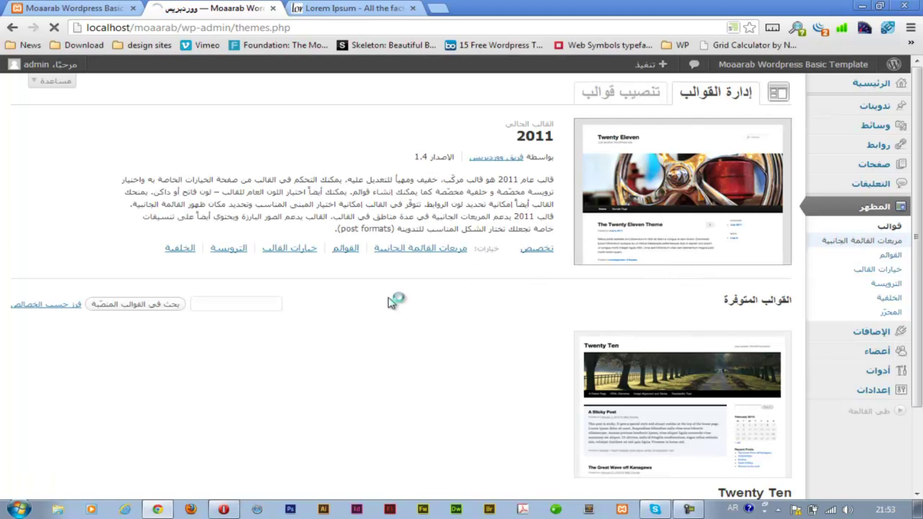
{"action": "left_click", "coordinate": [72, 8]}
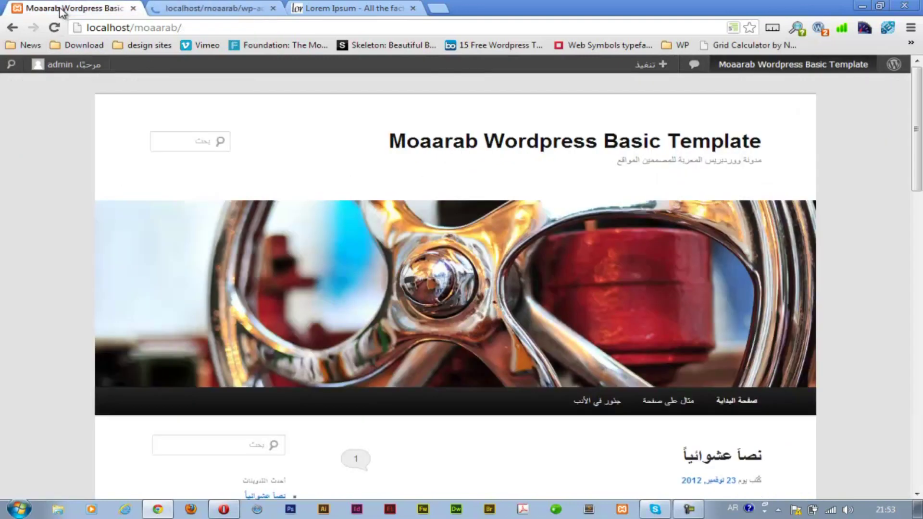
{"action": "scroll", "coordinate": [32, 169], "scroll_direction": "down", "scroll_amount": 5}
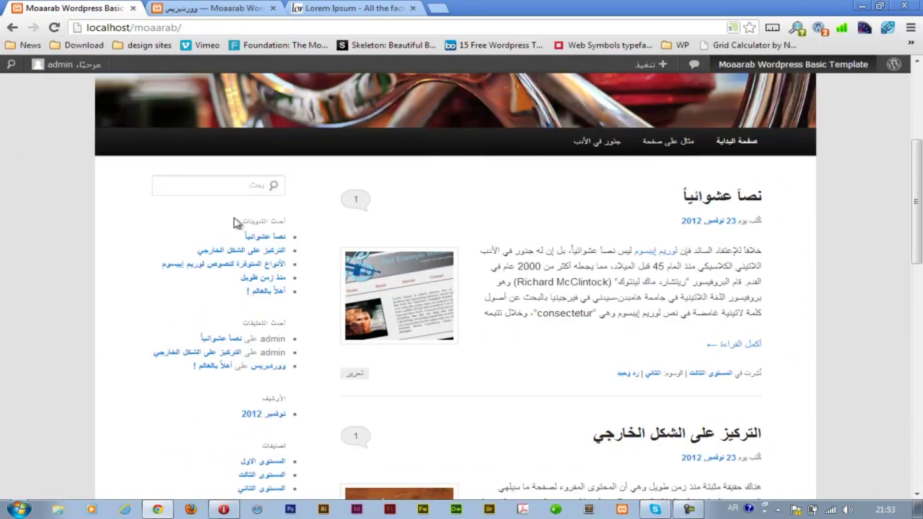
{"action": "scroll", "coordinate": [226, 331], "scroll_direction": "down", "scroll_amount": 4}
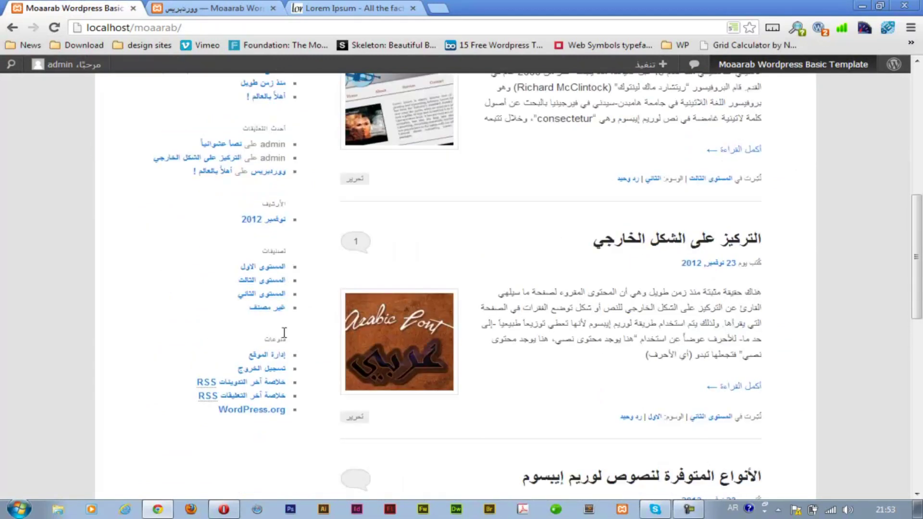
{"action": "left_click", "coordinate": [210, 8]}
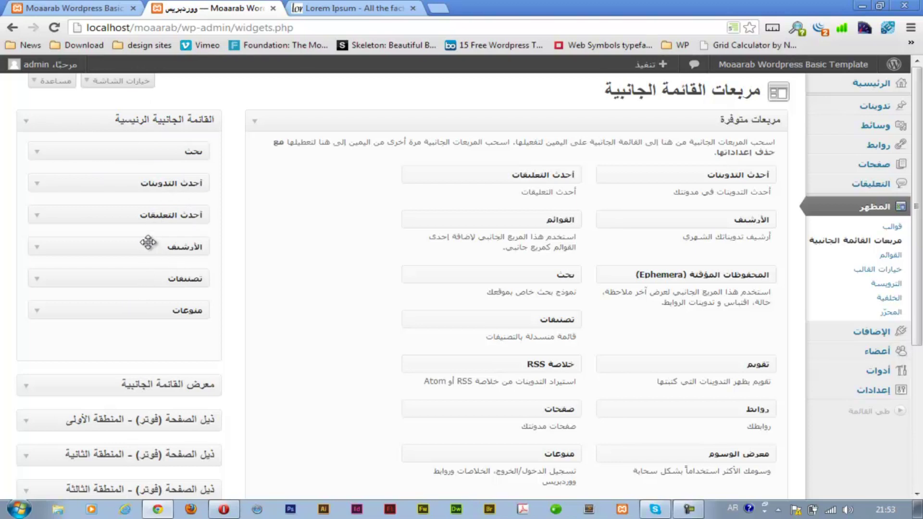
Step: Compare the three footer widget areas (ذيل الصفحة) with the footer on the site's front page
{"action": "scroll", "coordinate": [152, 293], "scroll_direction": "down", "scroll_amount": 3}
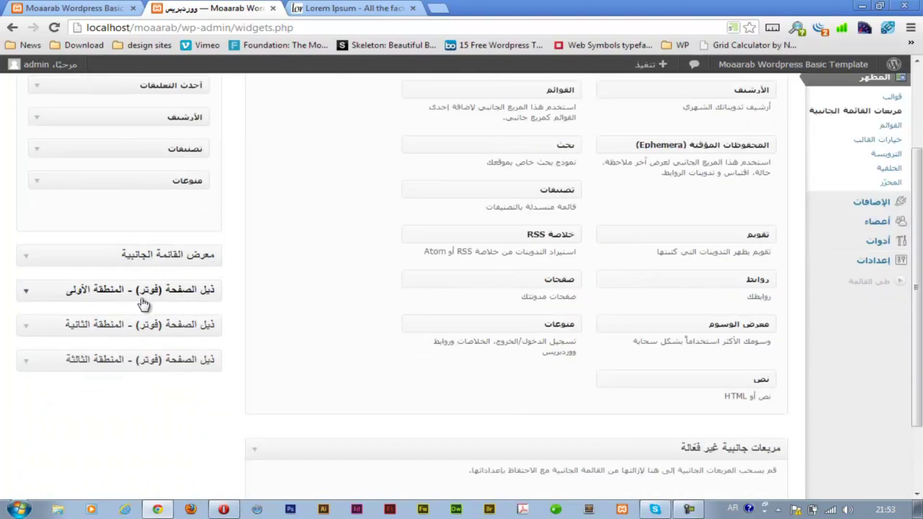
{"action": "left_click", "coordinate": [94, 8]}
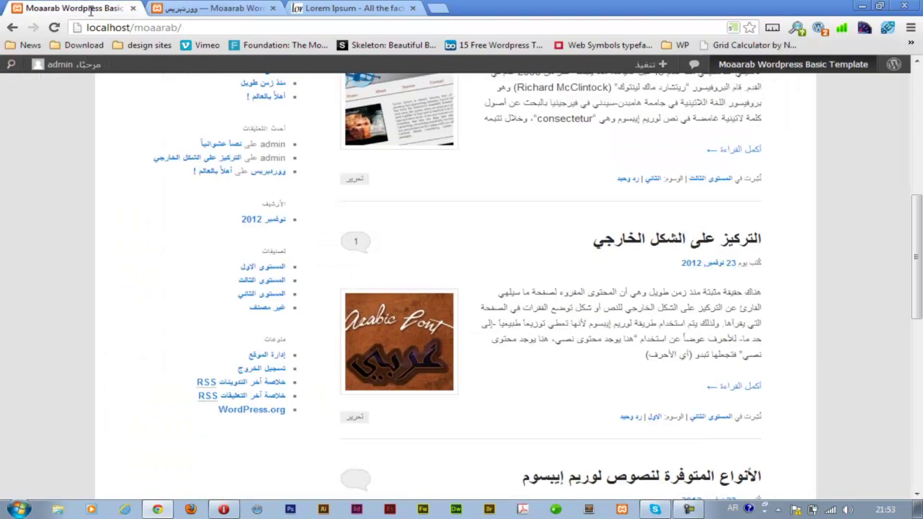
{"action": "scroll", "coordinate": [214, 239], "scroll_direction": "down", "scroll_amount": 6}
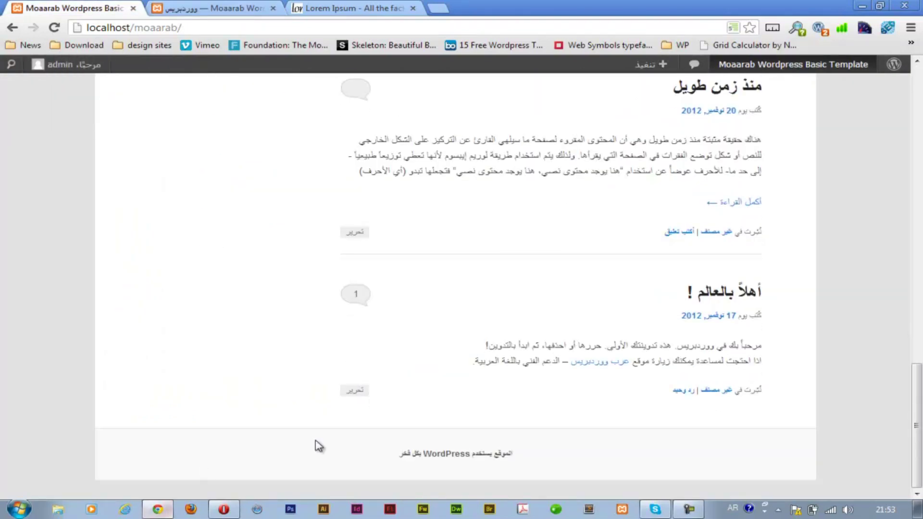
{"action": "left_click", "coordinate": [238, 6]}
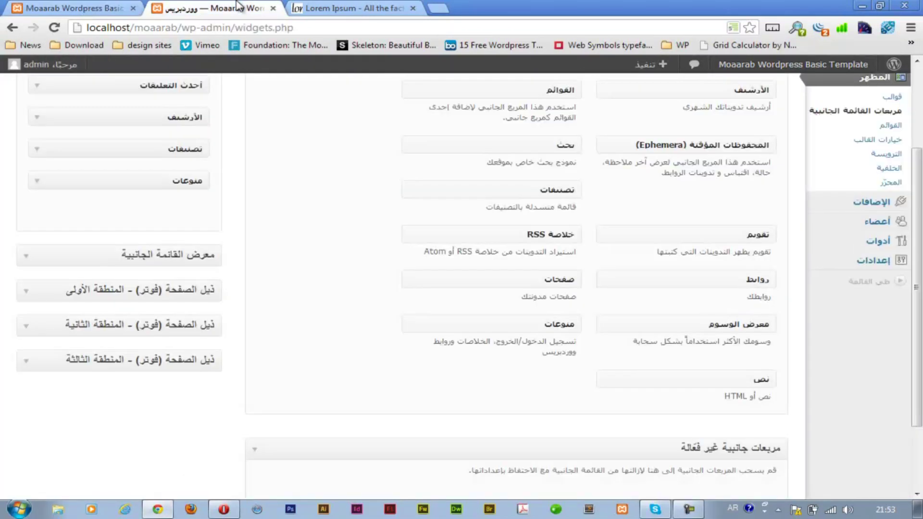
Step: Review the available widgets and add the calendar widget (تقويم) to the main sidebar below منوعات
{"action": "scroll", "coordinate": [288, 162], "scroll_direction": "up", "scroll_amount": 3}
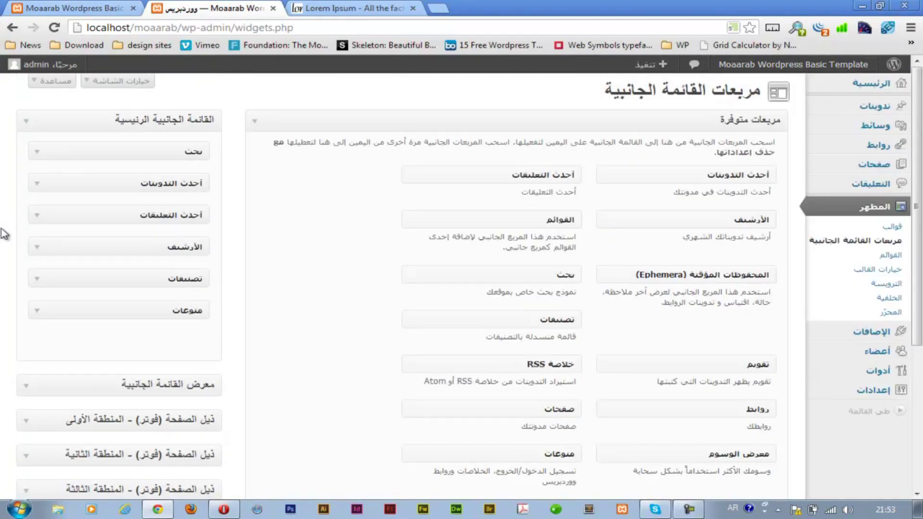
{"action": "scroll", "coordinate": [439, 216], "scroll_direction": "down", "scroll_amount": 5}
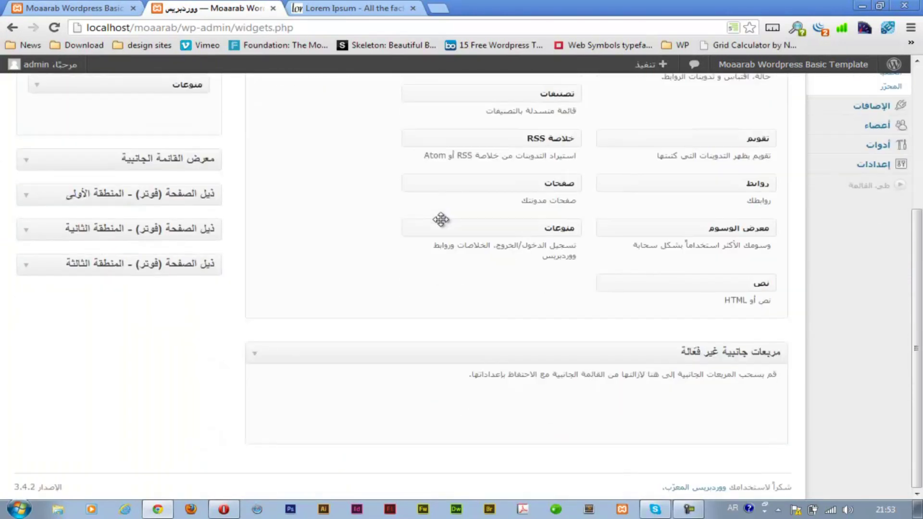
{"action": "scroll", "coordinate": [439, 216], "scroll_direction": "up", "scroll_amount": 5}
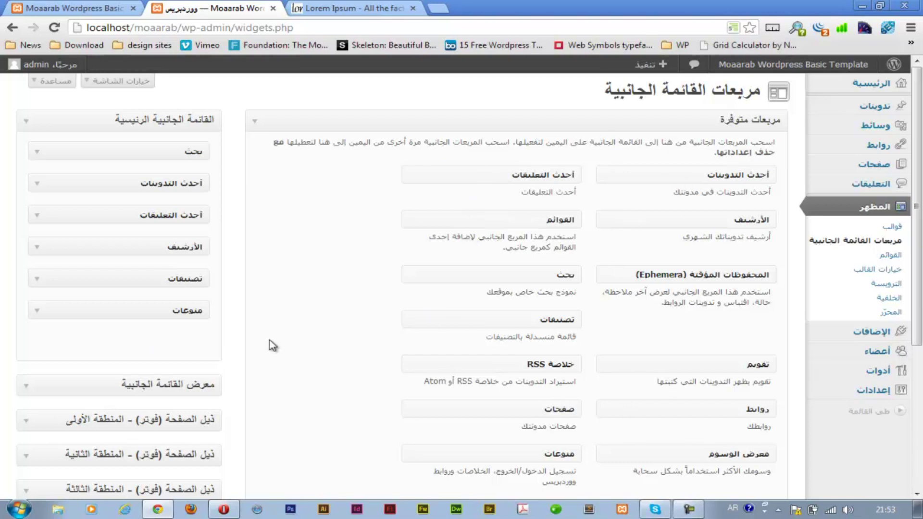
{"action": "scroll", "coordinate": [336, 298], "scroll_direction": "down", "scroll_amount": 3}
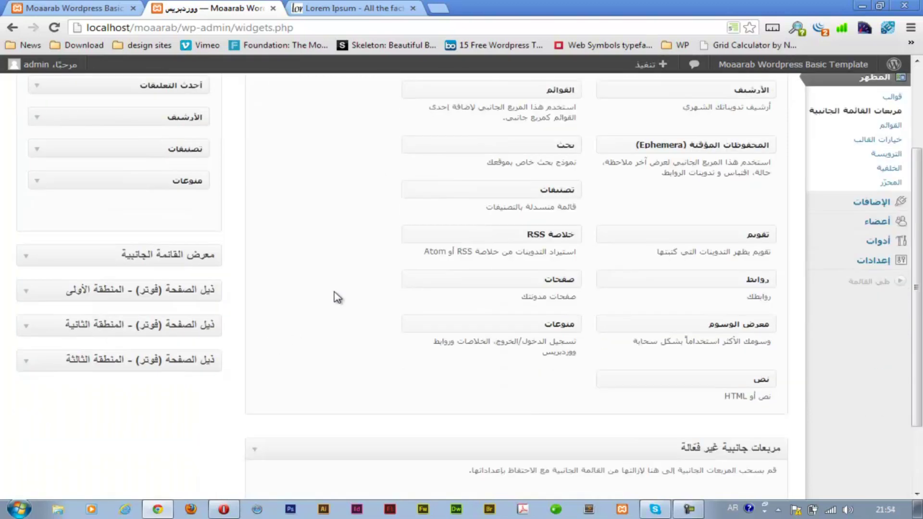
{"action": "scroll", "coordinate": [336, 298], "scroll_direction": "up", "scroll_amount": 3}
{"action": "scroll", "coordinate": [336, 296], "scroll_direction": "down", "scroll_amount": 2}
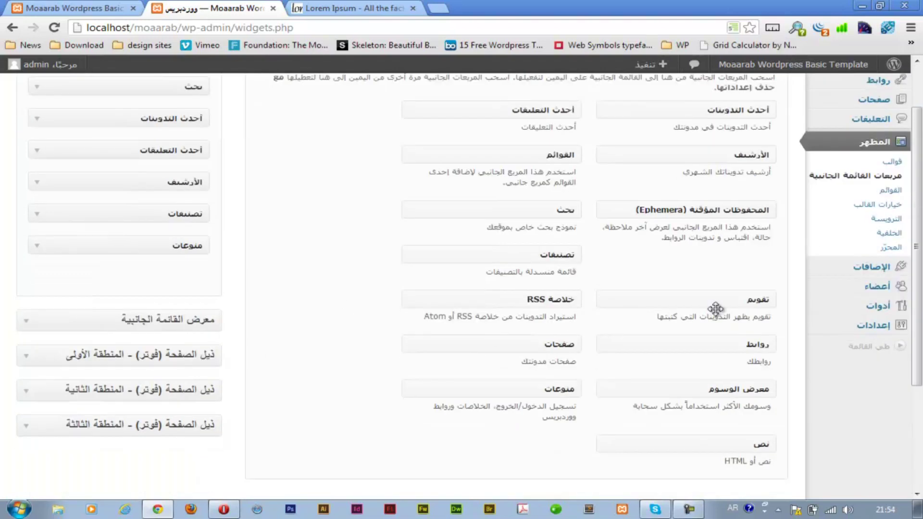
{"action": "left_click_drag", "start_coordinate": [764, 302], "coordinate": [190, 288]}
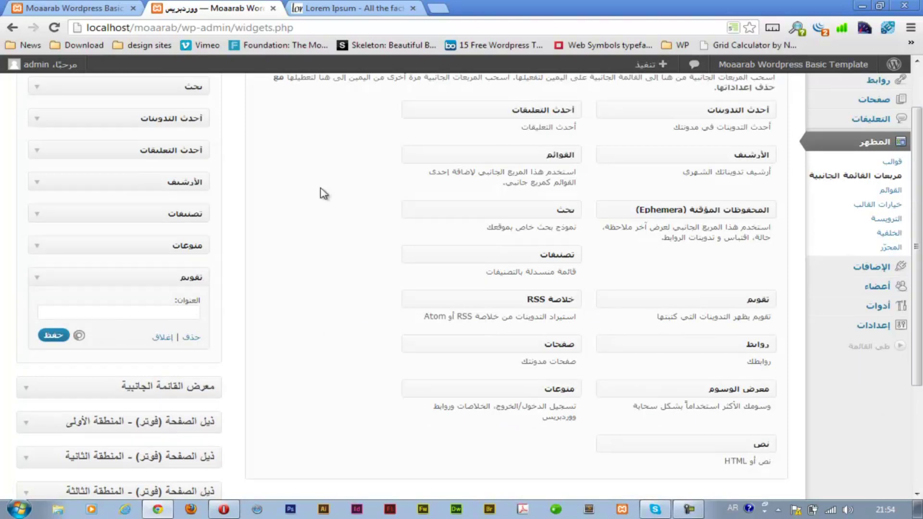
Step: Check the calendar in the front page's sidebar and collapse the تقويم widget's settings in the main sidebar
{"action": "left_click", "coordinate": [96, 8]}
{"action": "mouse_move", "coordinate": [46, 64]}
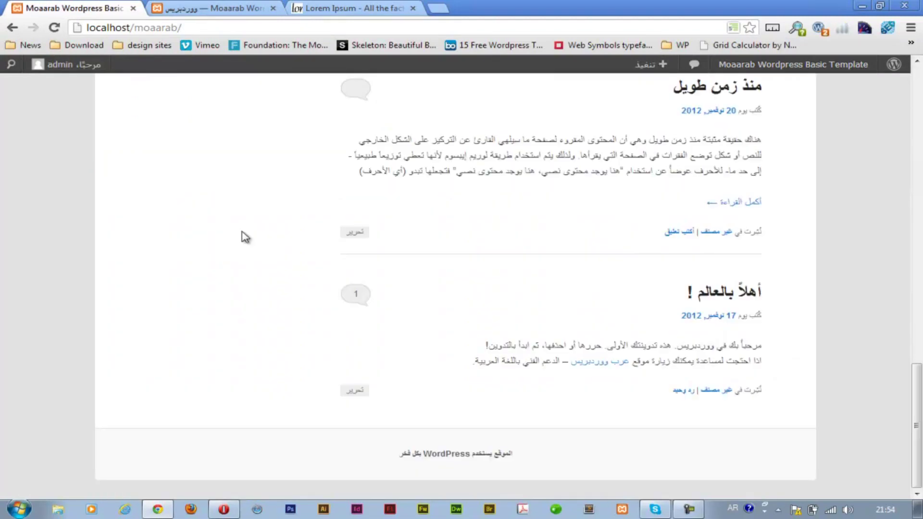
{"action": "scroll", "coordinate": [245, 237], "scroll_direction": "up", "scroll_amount": 7}
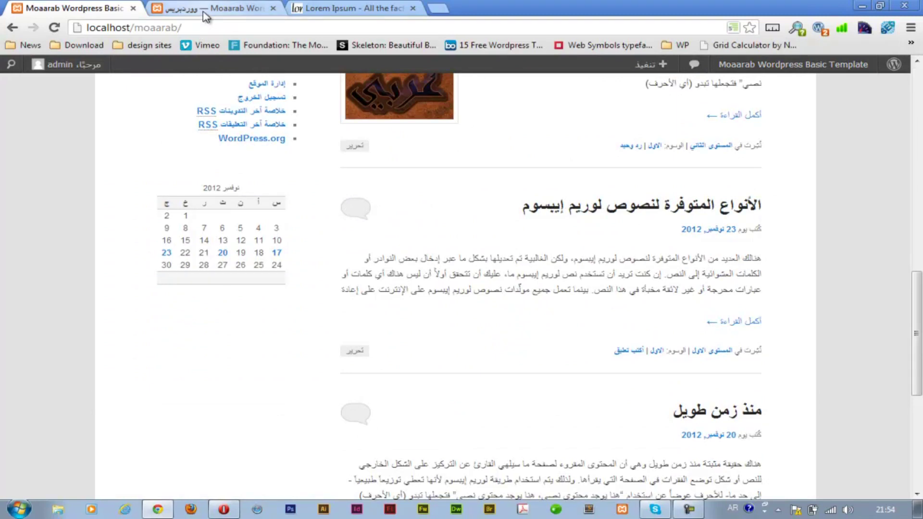
{"action": "left_click", "coordinate": [219, 9]}
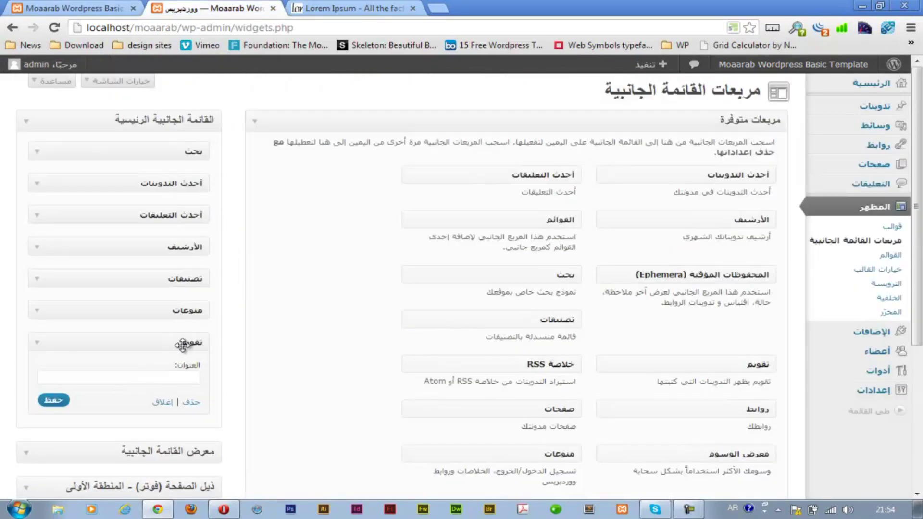
{"action": "left_click_drag", "start_coordinate": [165, 278], "coordinate": [190, 288]}
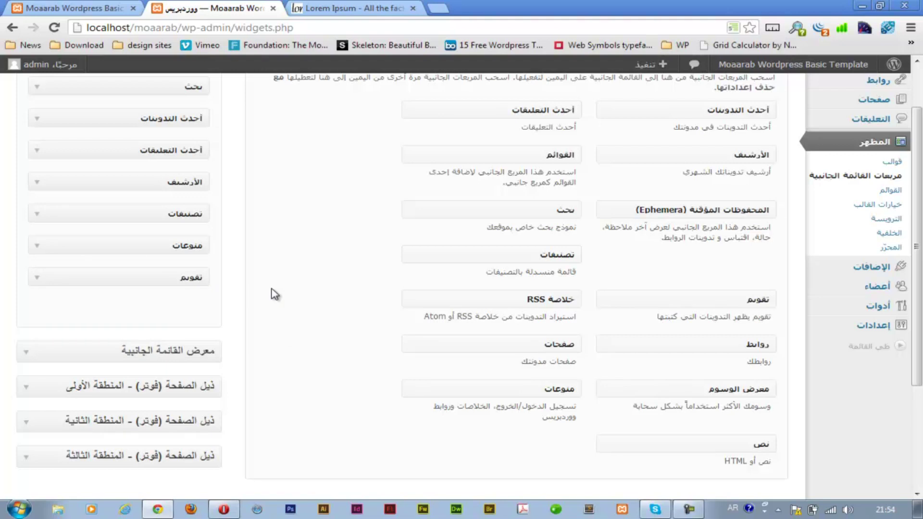
Step: Move the تقويم widget from the main sidebar to the inactive widgets area and back to the main sidebar
{"action": "scroll", "coordinate": [269, 292], "scroll_direction": "down", "scroll_amount": 1}
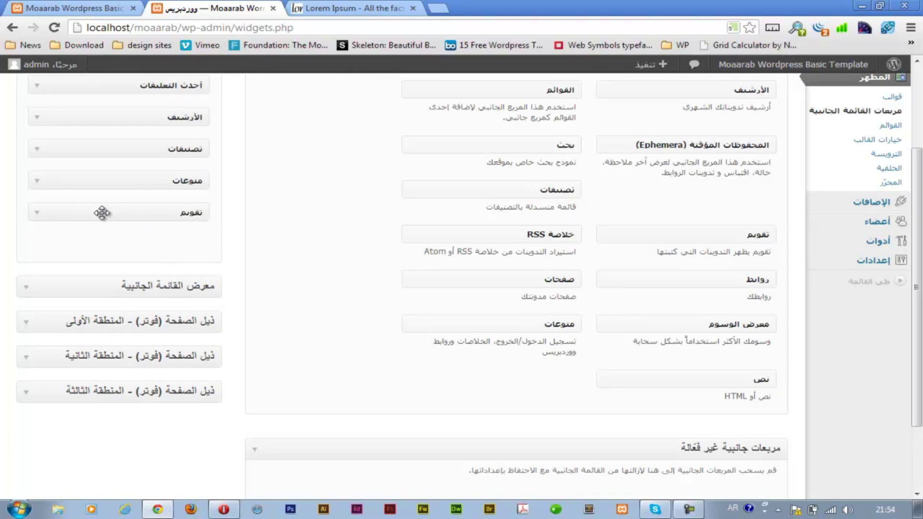
{"action": "scroll", "coordinate": [102, 213], "scroll_direction": "down", "scroll_amount": 1}
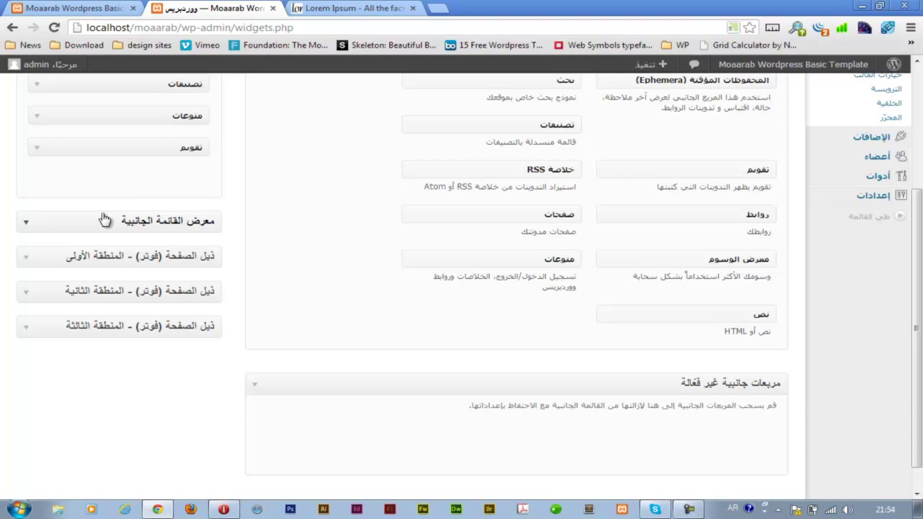
{"action": "left_click_drag", "start_coordinate": [151, 148], "coordinate": [679, 424]}
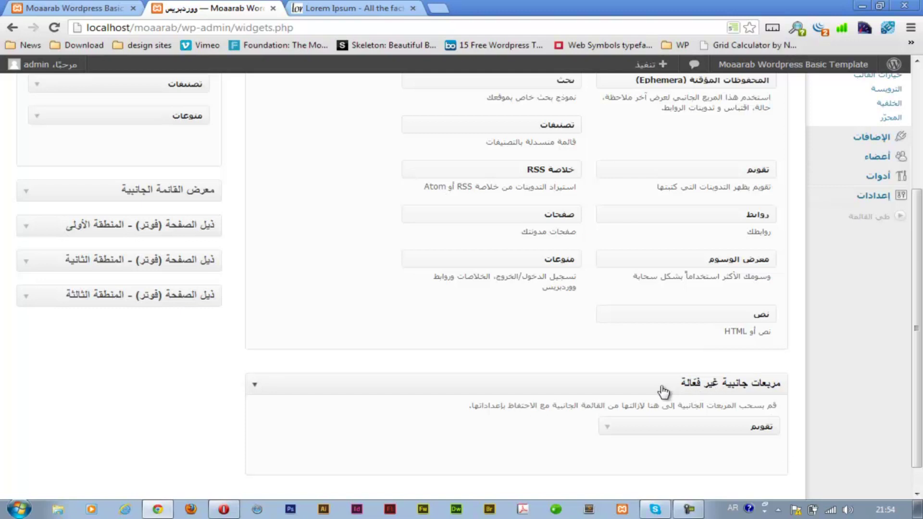
{"action": "left_click_drag", "start_coordinate": [681, 429], "coordinate": [96, 146]}
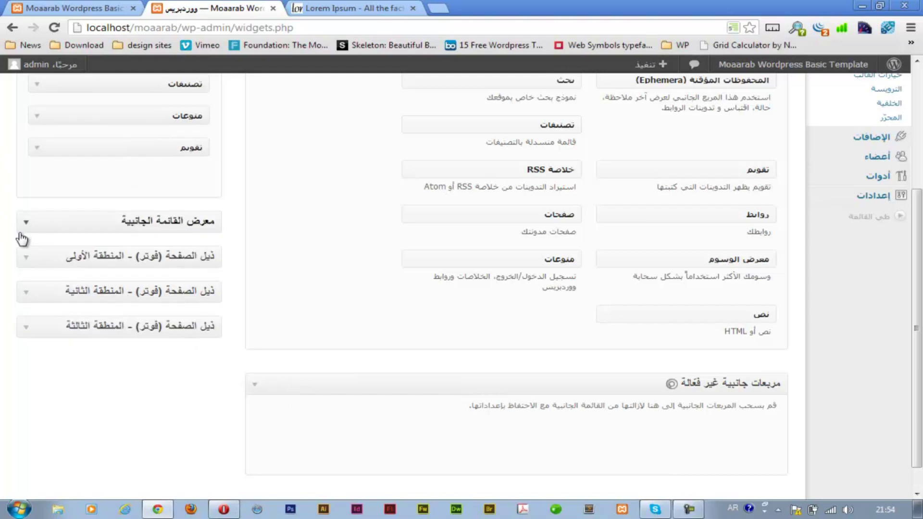
Step: Remove the تقويم widget from the main sidebar by returning it to the available widgets
{"action": "left_click_drag", "start_coordinate": [193, 144], "coordinate": [326, 156]}
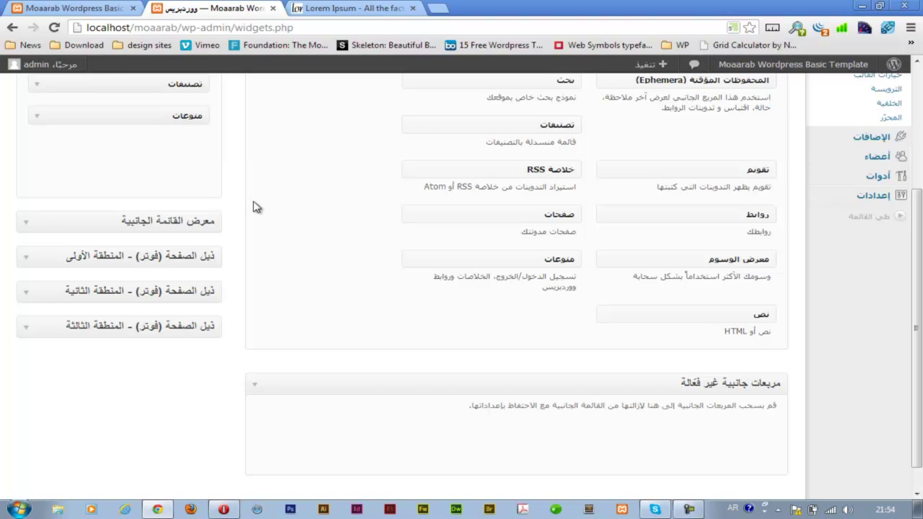
{"action": "scroll", "coordinate": [257, 207], "scroll_direction": "up", "scroll_amount": 7}
{"action": "scroll", "coordinate": [258, 206], "scroll_direction": "down", "scroll_amount": 5}
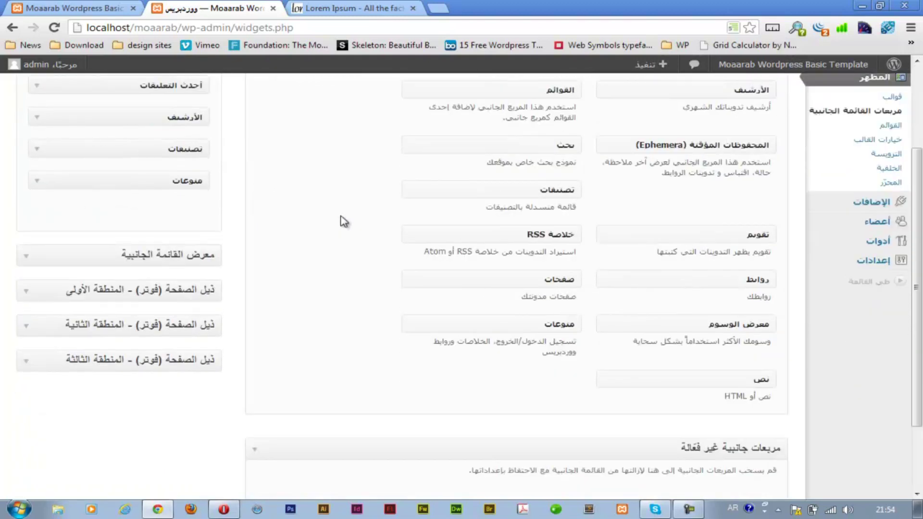
Step: Reload the site's front page to check its sidebar after the calendar removal, and return to the widgets page
{"action": "left_click", "coordinate": [115, 9]}
{"action": "mouse_move", "coordinate": [93, 92]}
{"action": "key", "text": "F5"}
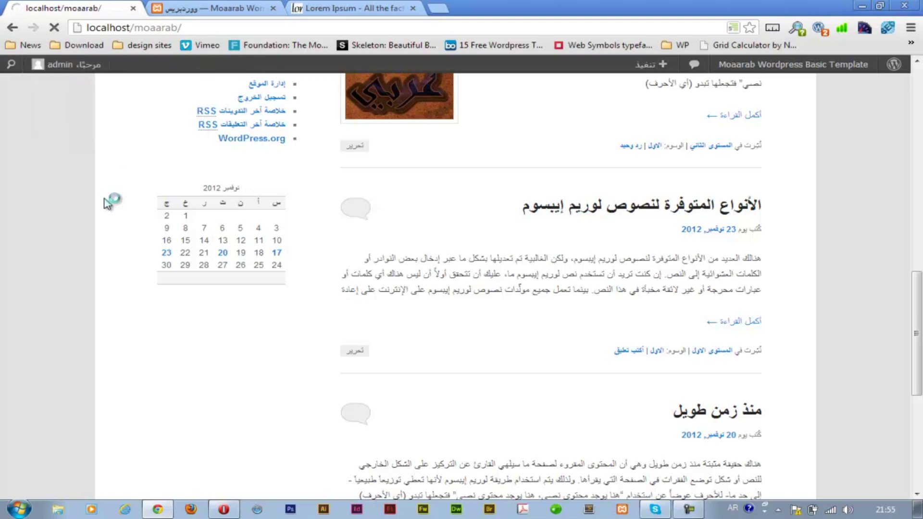
{"action": "scroll", "coordinate": [143, 197], "scroll_direction": "up", "scroll_amount": 8}
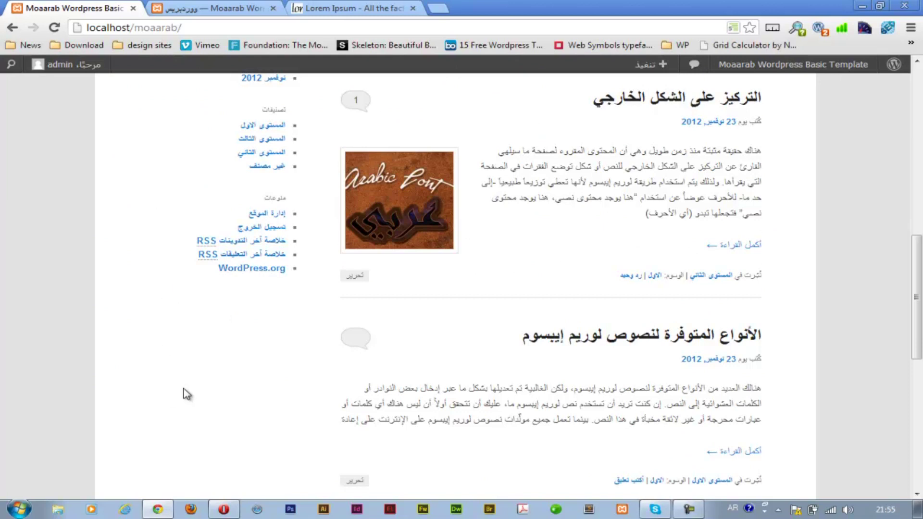
{"action": "left_click", "coordinate": [202, 9]}
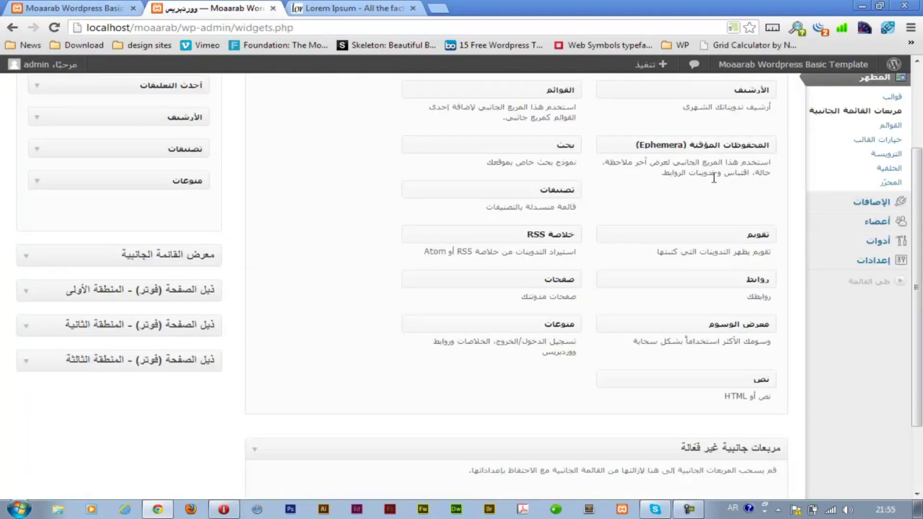
Step: Look over the available and inactive widget areas and open the القوائم page of the appearance settings
{"action": "scroll", "coordinate": [567, 210], "scroll_direction": "up", "scroll_amount": 2}
{"action": "scroll", "coordinate": [553, 216], "scroll_direction": "down", "scroll_amount": 3}
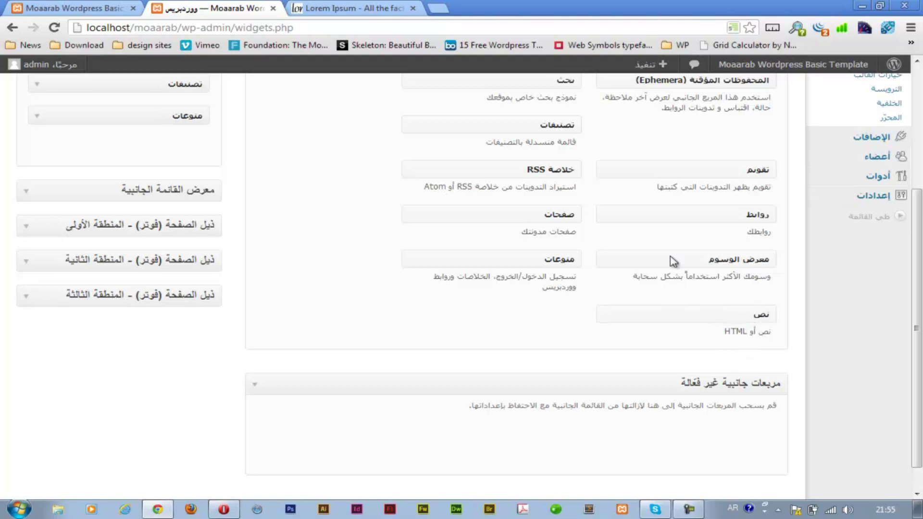
{"action": "scroll", "coordinate": [646, 333], "scroll_direction": "up", "scroll_amount": 5}
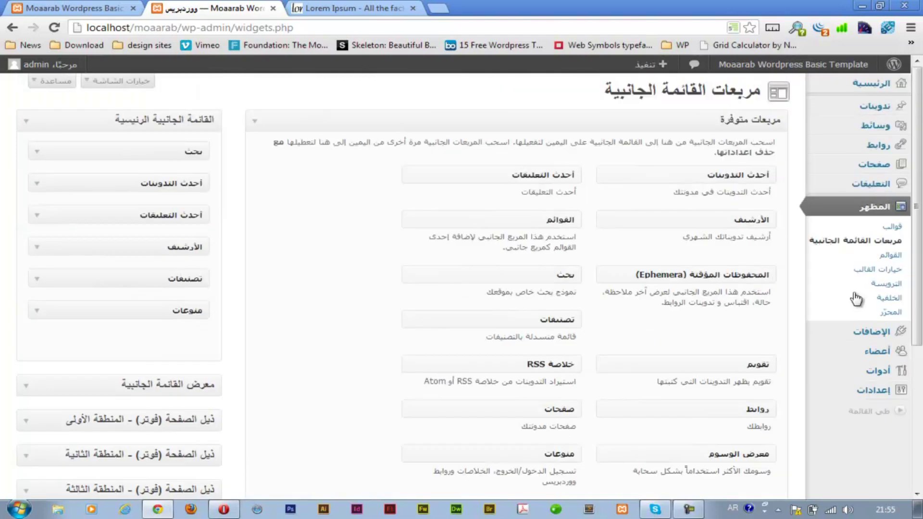
{"action": "left_click", "coordinate": [890, 255]}
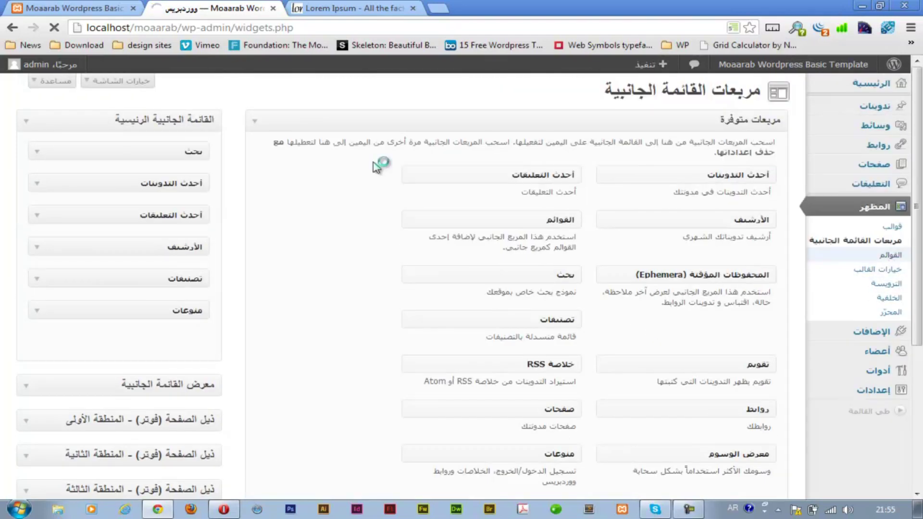
Step: Look at the navigation bar on the site's front page and return to the القوائم page
{"action": "left_click", "coordinate": [44, 6]}
{"action": "scroll", "coordinate": [623, 127], "scroll_direction": "up", "scroll_amount": 10}
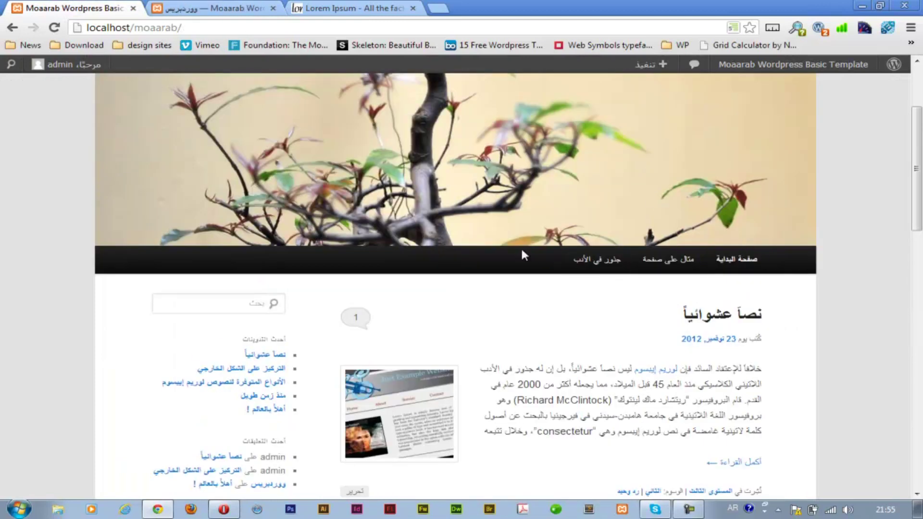
{"action": "left_click", "coordinate": [188, 8]}
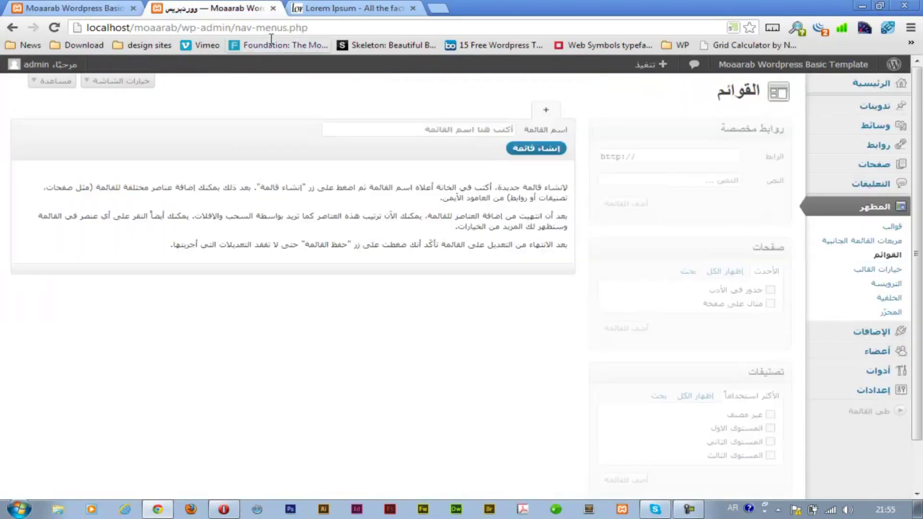
{"action": "left_click", "coordinate": [74, 10]}
{"action": "left_click", "coordinate": [178, 6]}
Step: Create a new navigation menu named قائمتي
{"action": "left_click", "coordinate": [469, 132]}
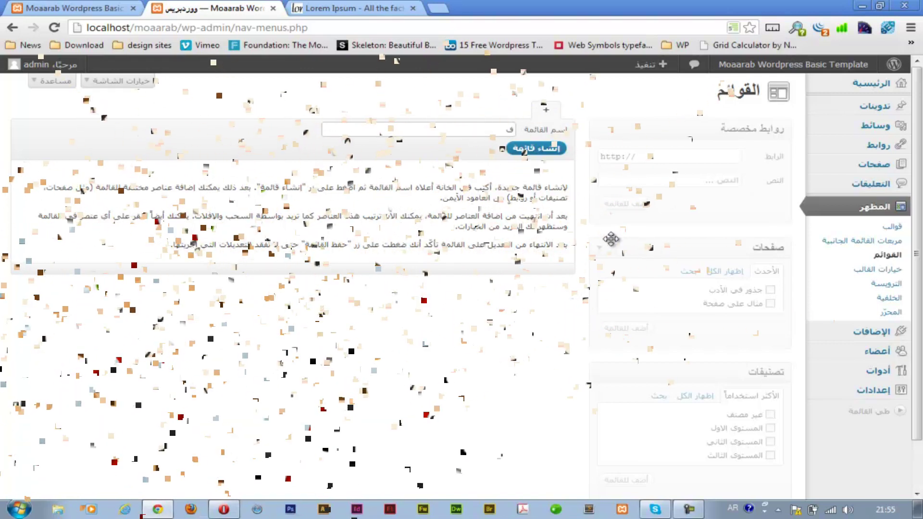
{"action": "type", "text": "ف"}
{"action": "key", "text": "Down"}
{"action": "key", "text": "Return"}
{"action": "key", "text": "Return"}
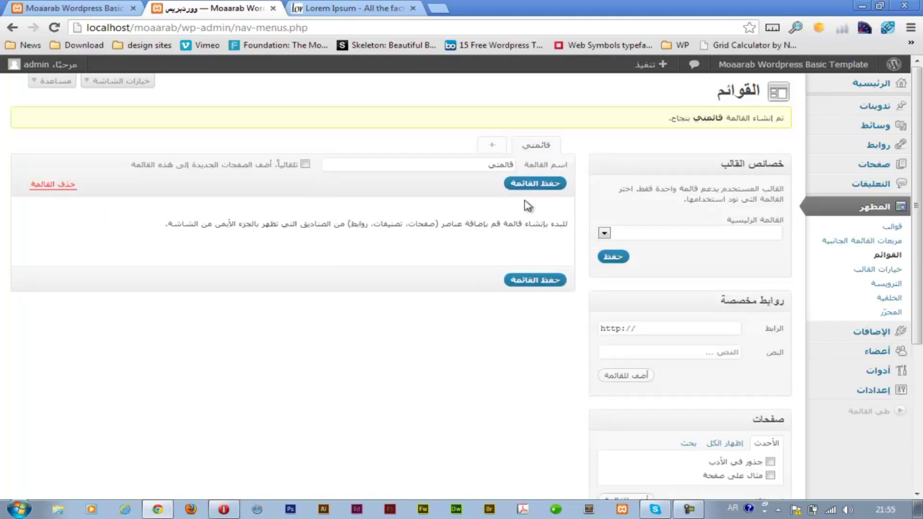
Step: Add the pages جذور في الأدب and مثال على صفحة to the قائمتي menu
{"action": "scroll", "coordinate": [497, 285], "scroll_direction": "down", "scroll_amount": 3}
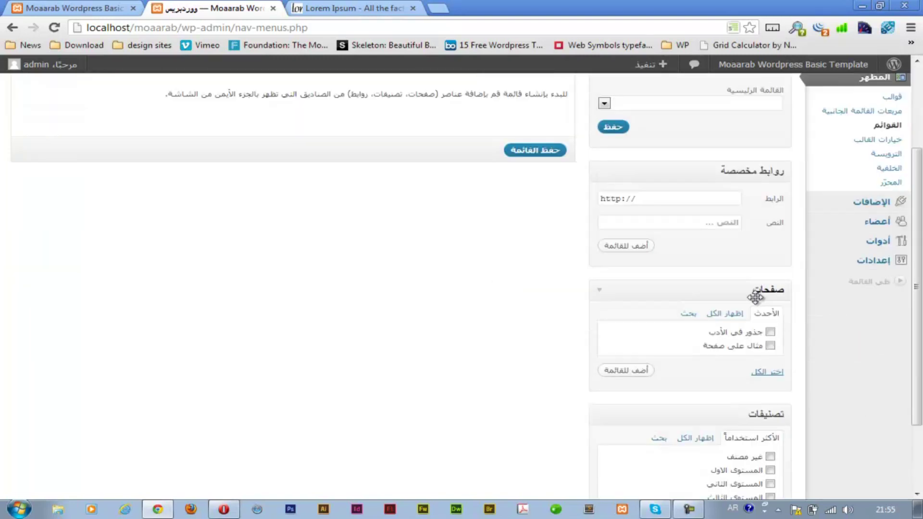
{"action": "left_click", "coordinate": [771, 347]}
{"action": "left_click", "coordinate": [628, 376]}
{"action": "scroll", "coordinate": [543, 341], "scroll_direction": "down", "scroll_amount": 3}
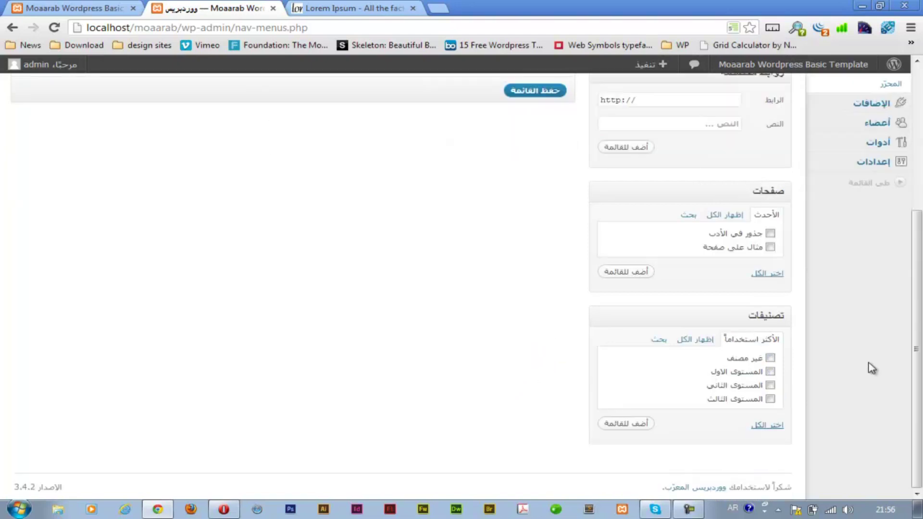
Step: Add the categories المستوى الاول, المستوى الثاني and المستوى الثالث to the قائمتي menu and save it
{"action": "left_click", "coordinate": [770, 371]}
{"action": "left_click", "coordinate": [771, 385]}
{"action": "left_click", "coordinate": [770, 399]}
{"action": "left_click", "coordinate": [634, 423]}
{"action": "scroll", "coordinate": [414, 325], "scroll_direction": "up", "scroll_amount": 5}
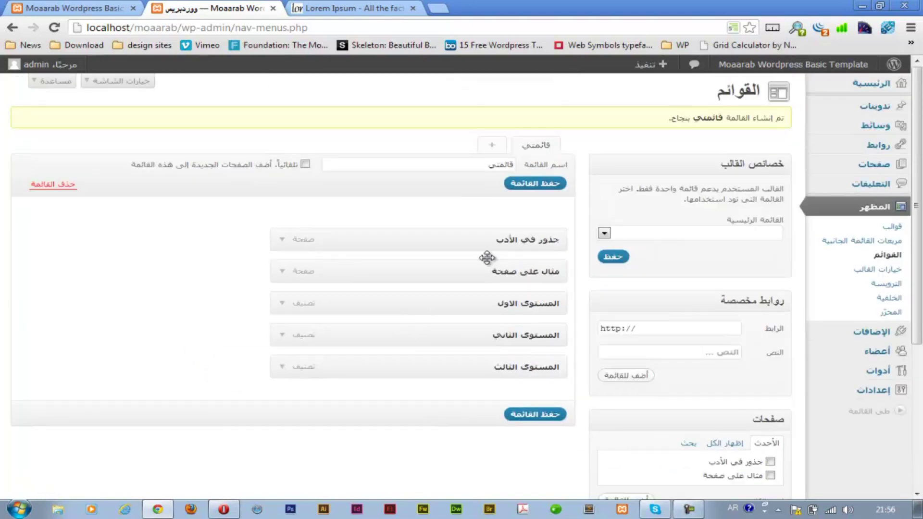
{"action": "left_click", "coordinate": [535, 184]}
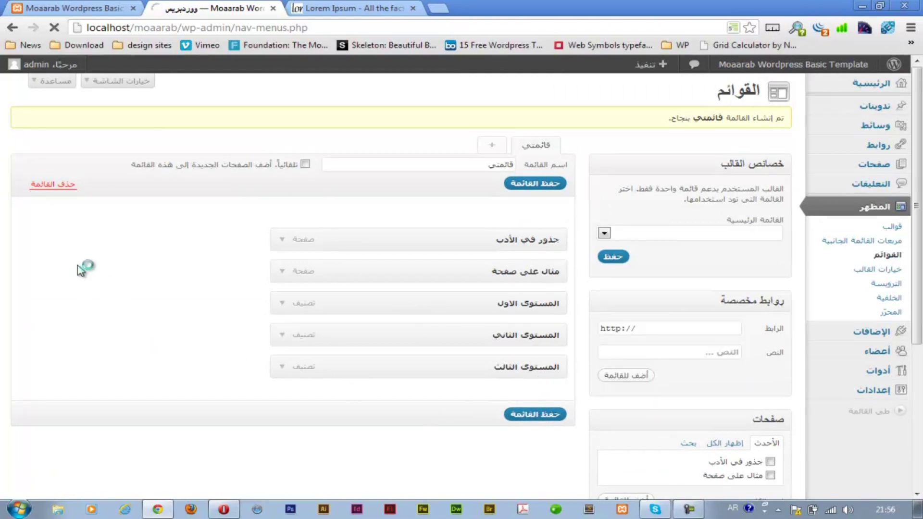
Step: Look at the custom link fields and reload the site's front page to check its navigation bar
{"action": "left_click", "coordinate": [680, 329]}
{"action": "left_click", "coordinate": [709, 353]}
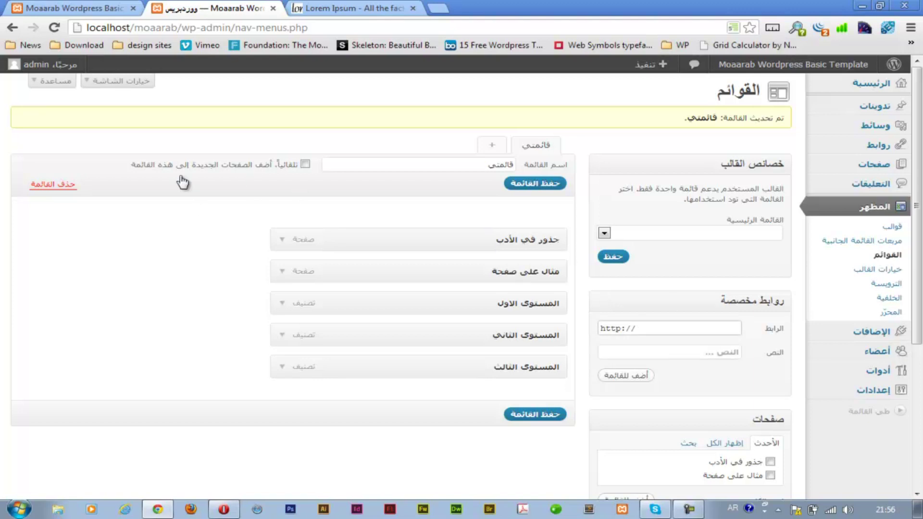
{"action": "left_click", "coordinate": [91, 9]}
{"action": "left_click", "coordinate": [54, 27]}
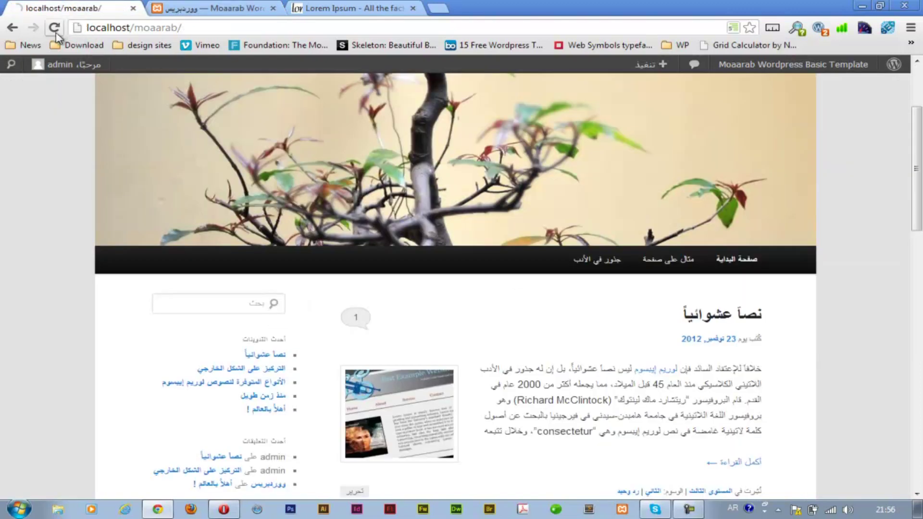
{"action": "mouse_move", "coordinate": [60, 65]}
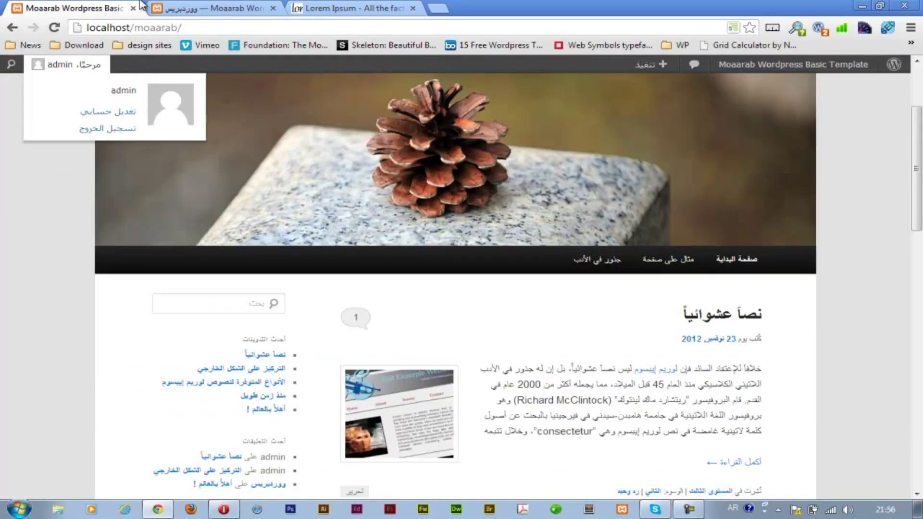
{"action": "left_click", "coordinate": [215, 7]}
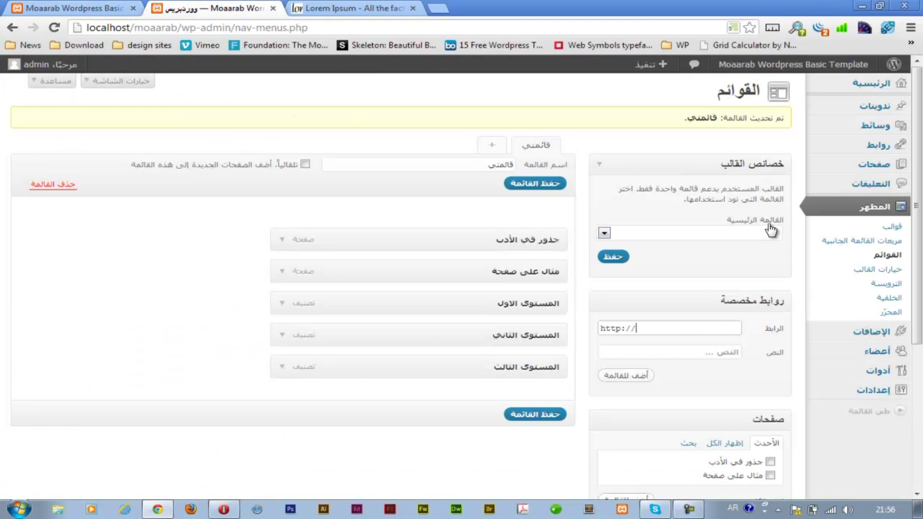
Step: Save قائمتي as the theme's main menu and check the reloaded front page's navigation bar
{"action": "left_click", "coordinate": [610, 234]}
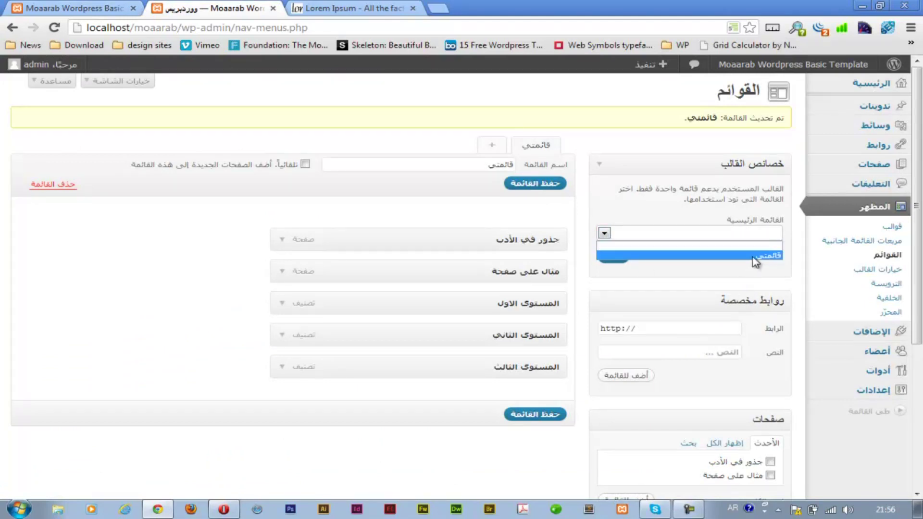
{"action": "left_click", "coordinate": [769, 255]}
{"action": "left_click", "coordinate": [612, 257]}
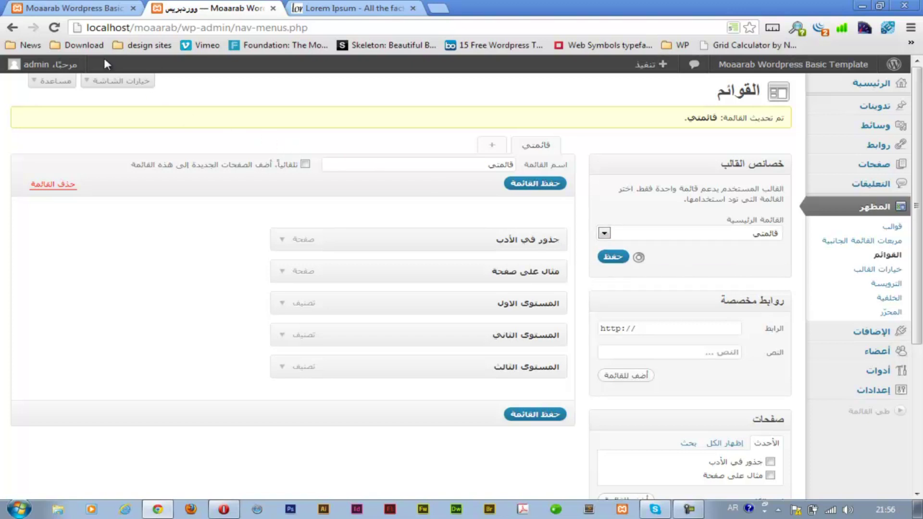
{"action": "left_click", "coordinate": [107, 10]}
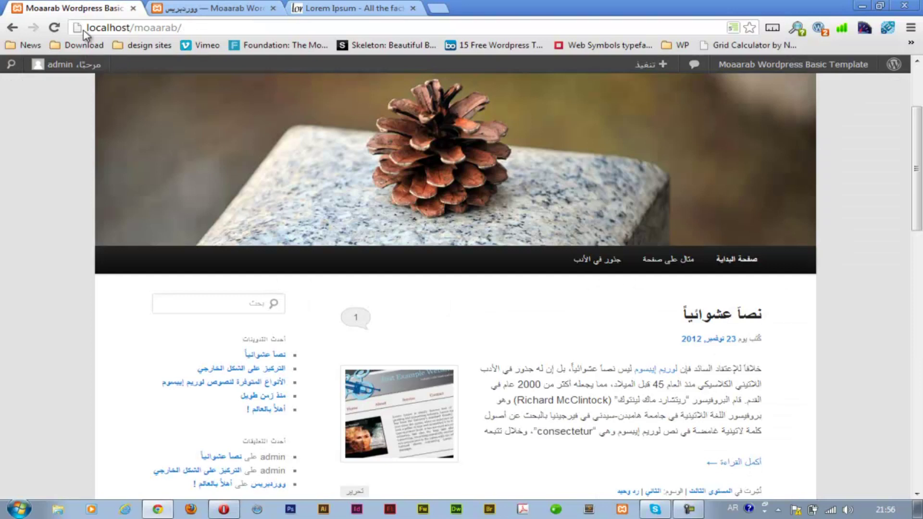
{"action": "left_click", "coordinate": [54, 27]}
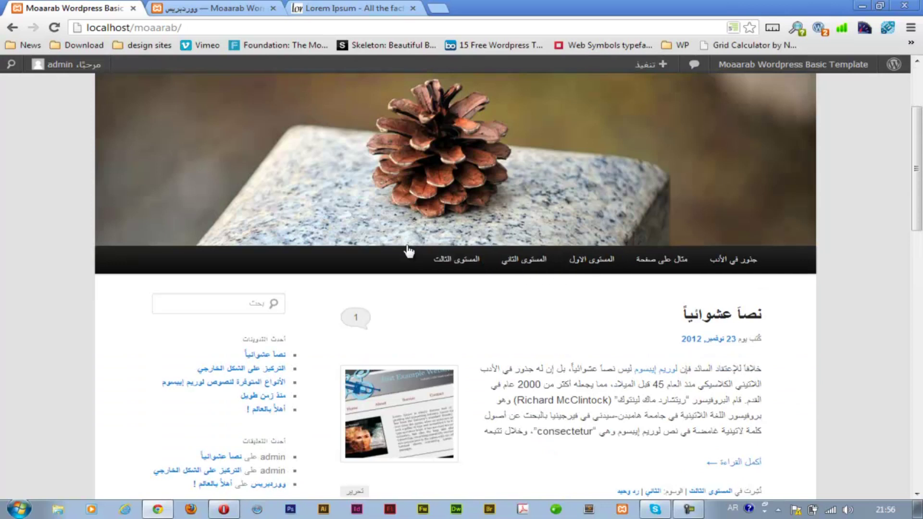
{"action": "left_click", "coordinate": [224, 10]}
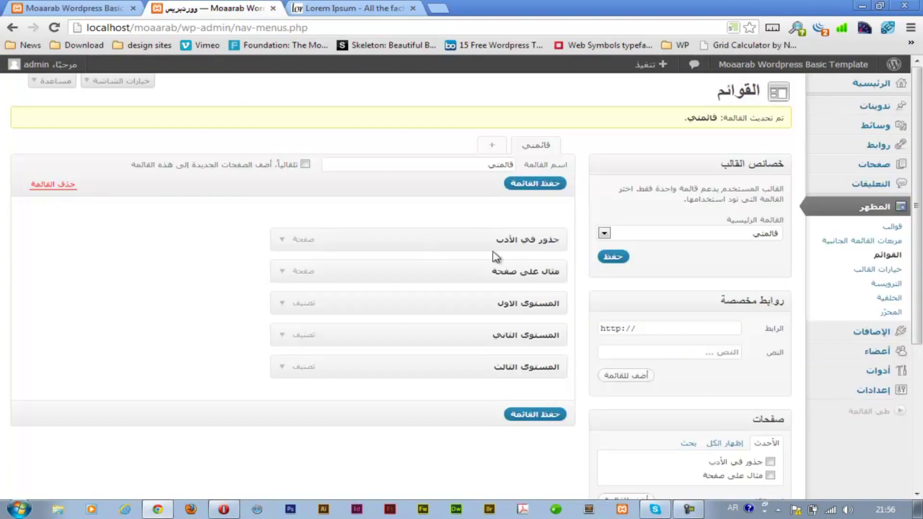
Step: Move the مثال على صفحة item above جذور في الأدب in the قائمتي menu and save it
{"action": "left_click_drag", "start_coordinate": [517, 271], "coordinate": [513, 245]}
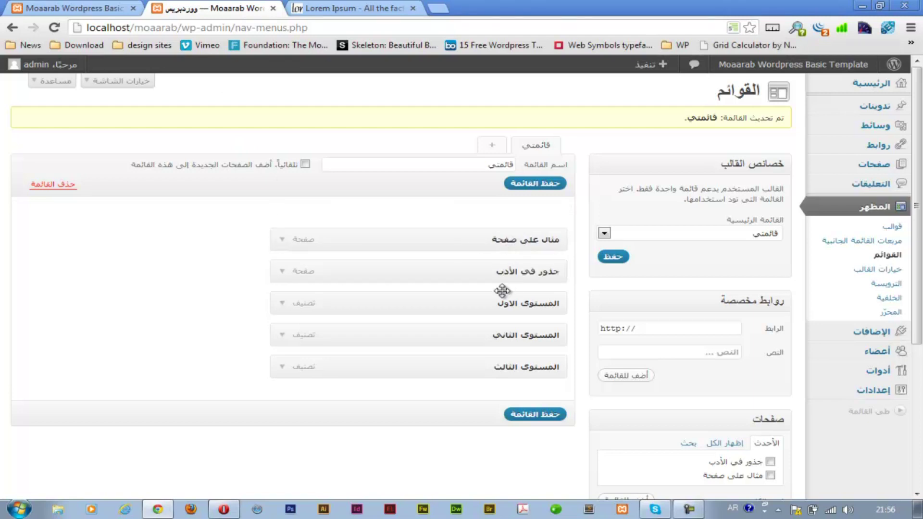
{"action": "left_click", "coordinate": [87, 9]}
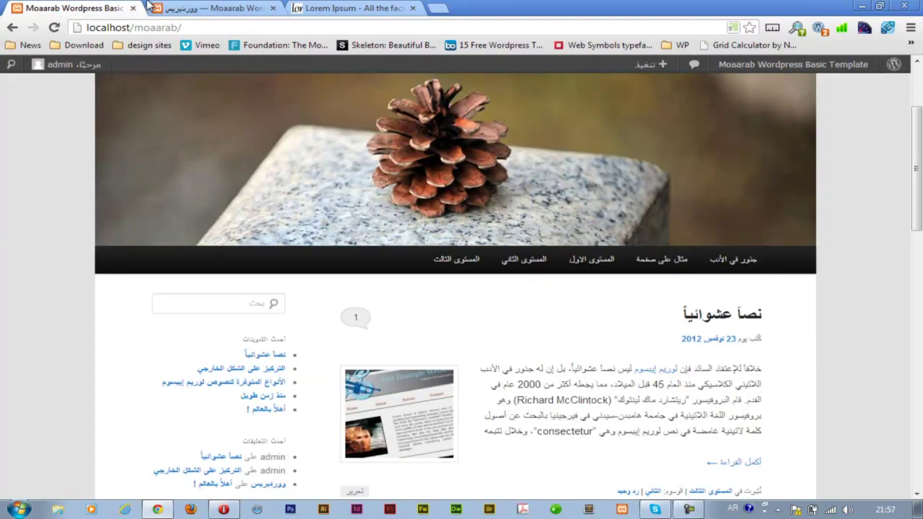
{"action": "left_click", "coordinate": [188, 8]}
{"action": "left_click", "coordinate": [531, 412]}
Step: Reload the site's front page to check the order of the navigation items, and return to the menu editor
{"action": "left_click", "coordinate": [96, 8]}
{"action": "left_click", "coordinate": [55, 28]}
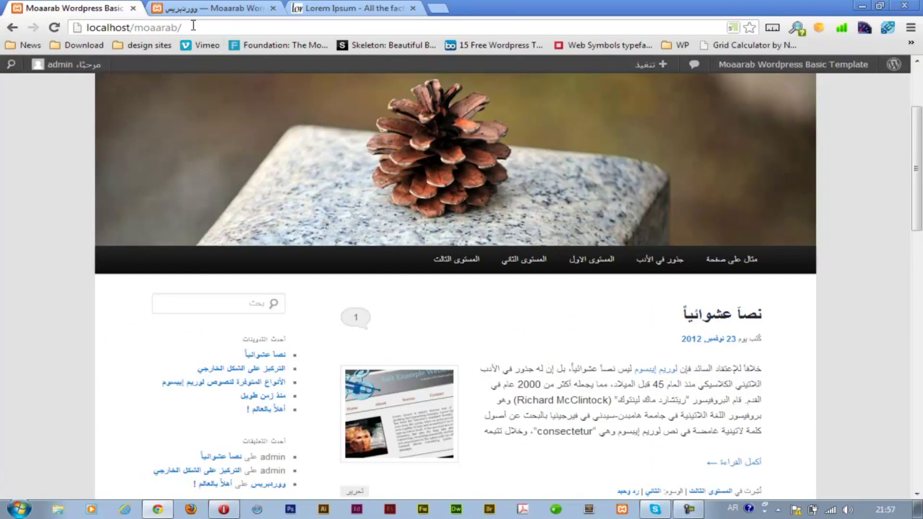
{"action": "left_click", "coordinate": [193, 10]}
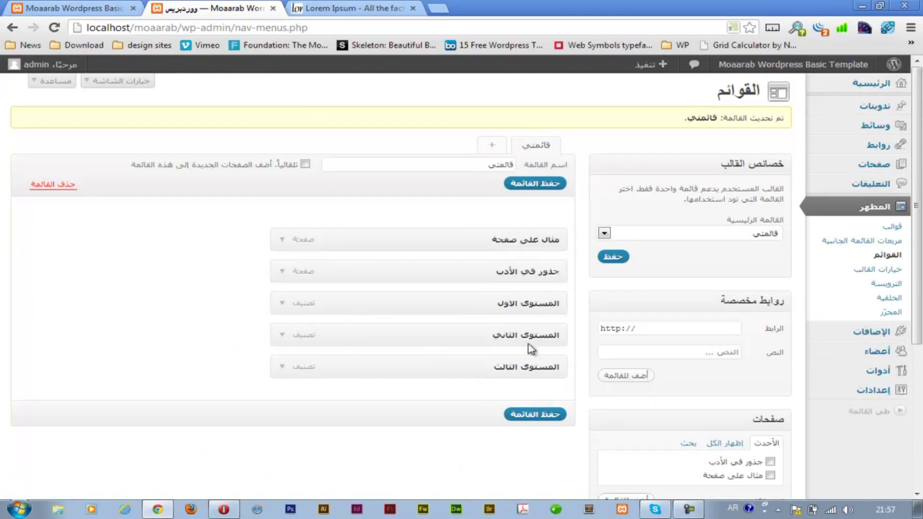
{"action": "left_click", "coordinate": [96, 8]}
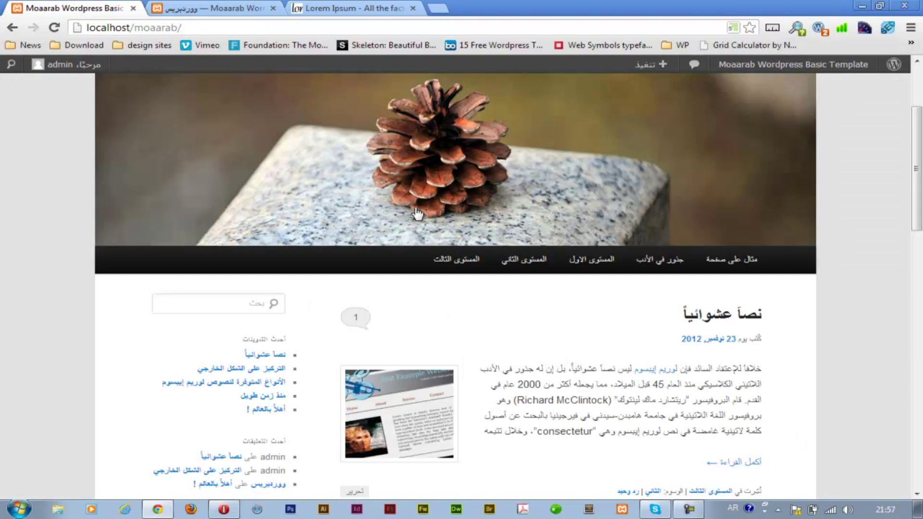
{"action": "left_click", "coordinate": [200, 9]}
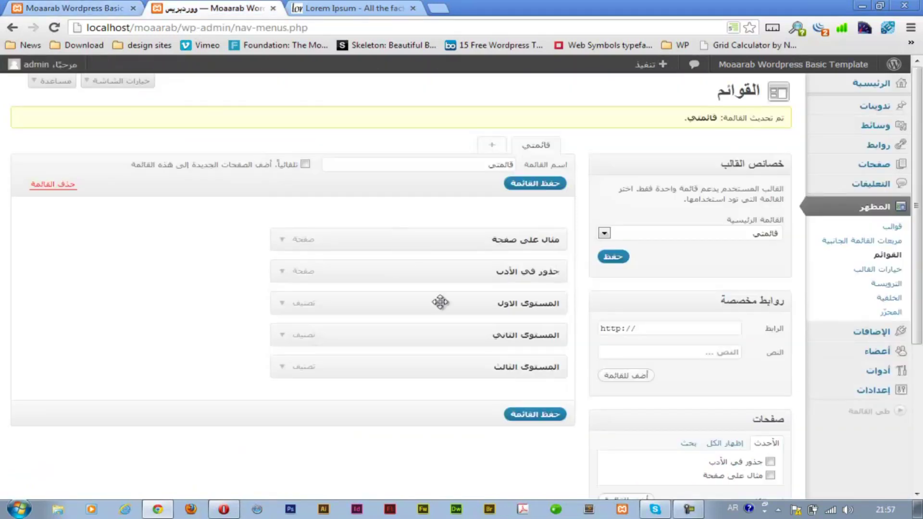
Step: Nest المستوى الاول and المستوى الثاني under جذور في الأدب, with المستوى الثالث under المستوى الثاني, and save the menu
{"action": "left_click_drag", "start_coordinate": [549, 308], "coordinate": [535, 292]}
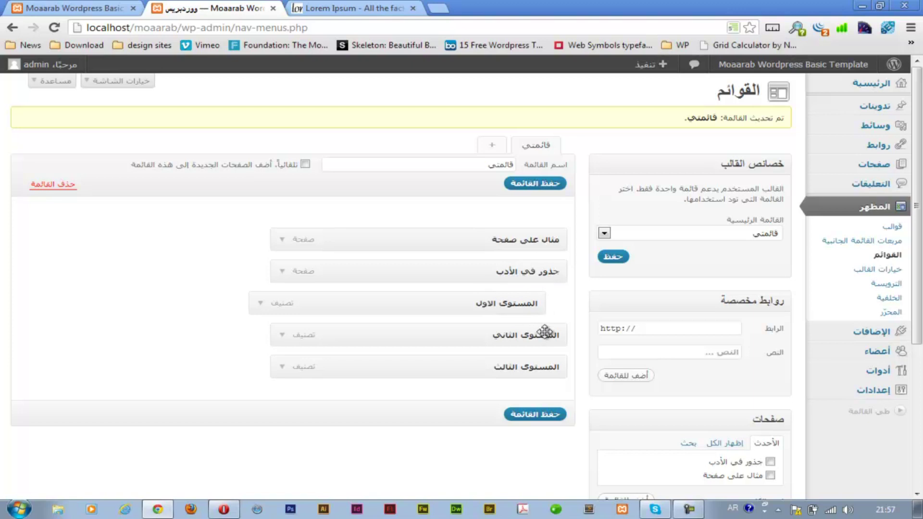
{"action": "left_click_drag", "start_coordinate": [550, 341], "coordinate": [493, 367]}
{"action": "left_click", "coordinate": [533, 413]}
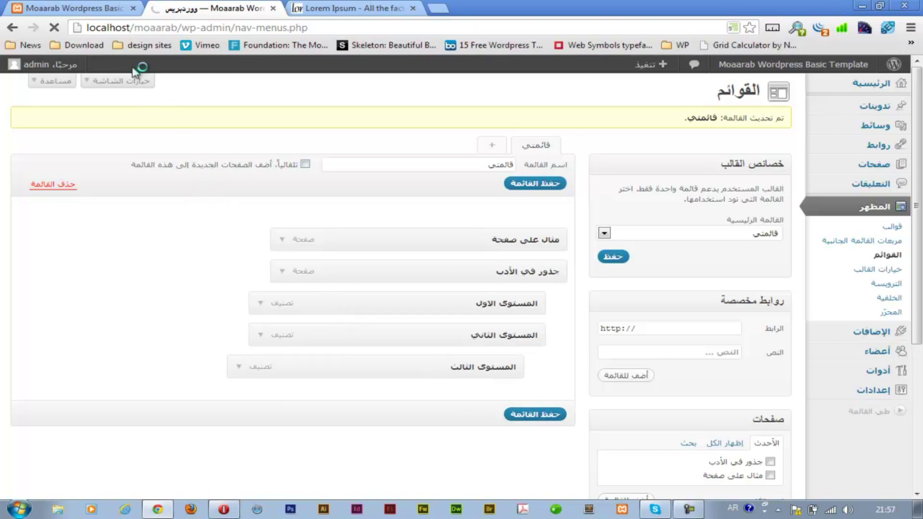
Step: Reload the site's front page and examine the submenus of جذور في الأدب in the navigation bar
{"action": "left_click", "coordinate": [78, 10]}
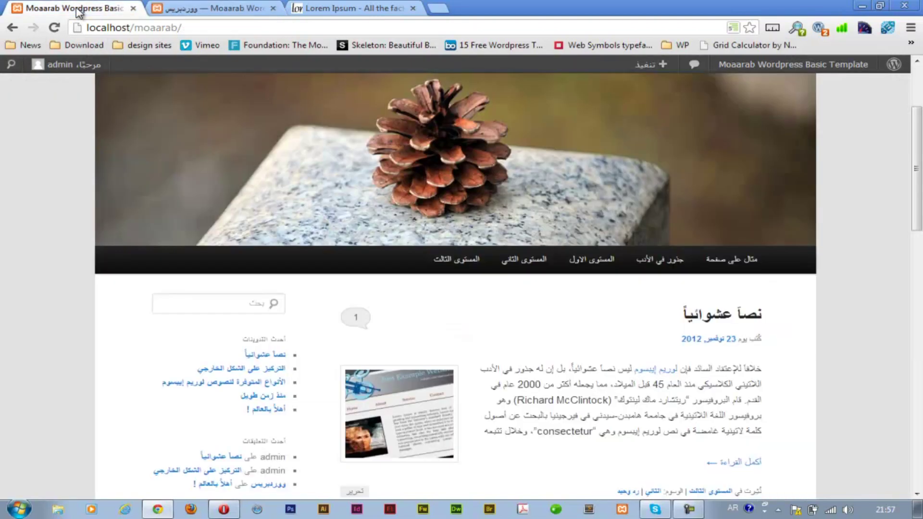
{"action": "key", "text": "F5"}
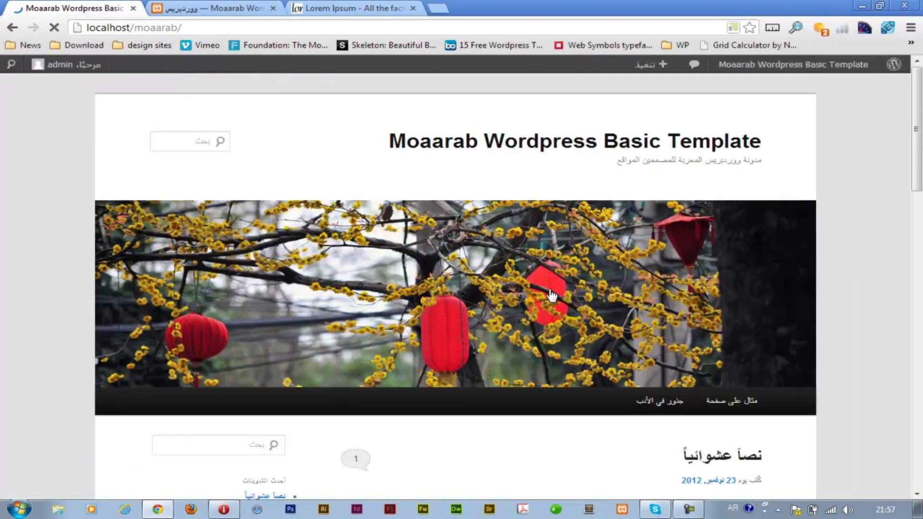
{"action": "scroll", "coordinate": [793, 255], "scroll_direction": "down", "scroll_amount": 4}
{"action": "mouse_move", "coordinate": [661, 207]}
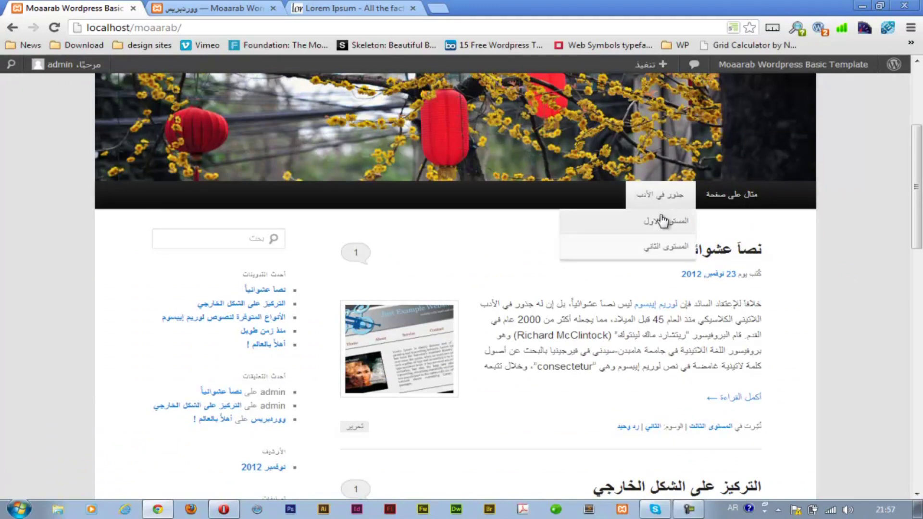
{"action": "mouse_move", "coordinate": [665, 250]}
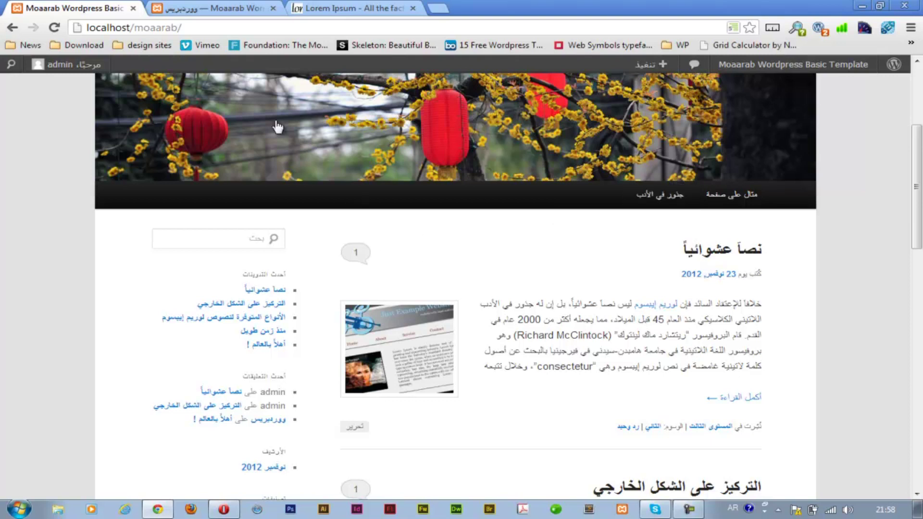
Step: Delete the قائمتي menu from the القوائم page
{"action": "left_click", "coordinate": [187, 9]}
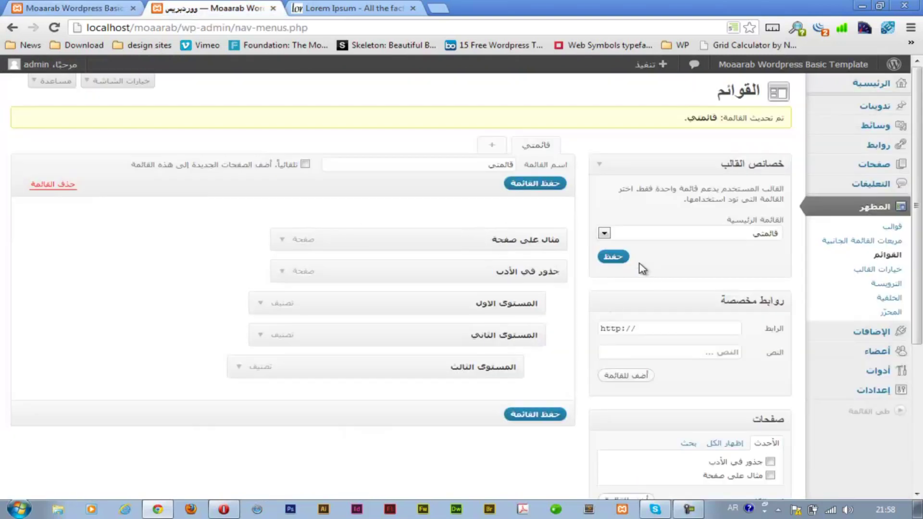
{"action": "left_click", "coordinate": [48, 186]}
{"action": "left_click", "coordinate": [457, 281]}
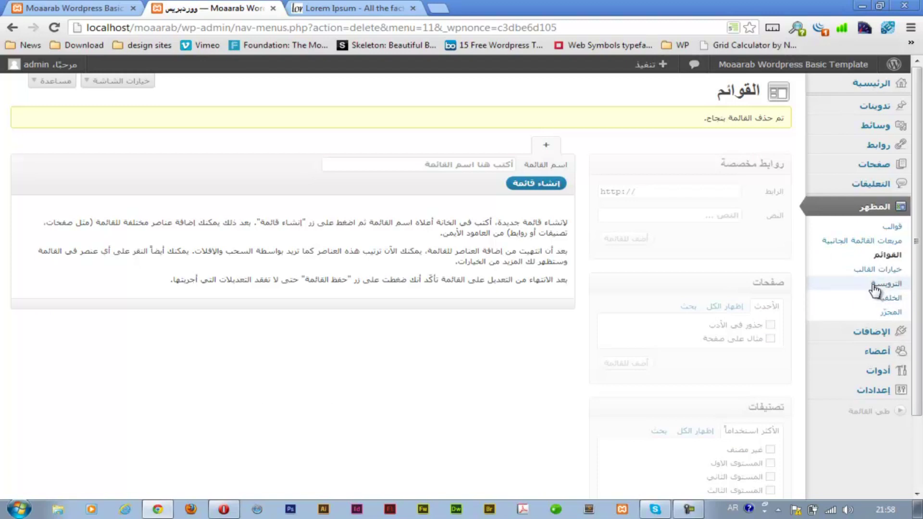
Step: Open the list of installed plugins
{"action": "scroll", "coordinate": [835, 289], "scroll_direction": "down", "scroll_amount": 2}
{"action": "mouse_move", "coordinate": [872, 240]}
{"action": "left_click", "coordinate": [773, 254]}
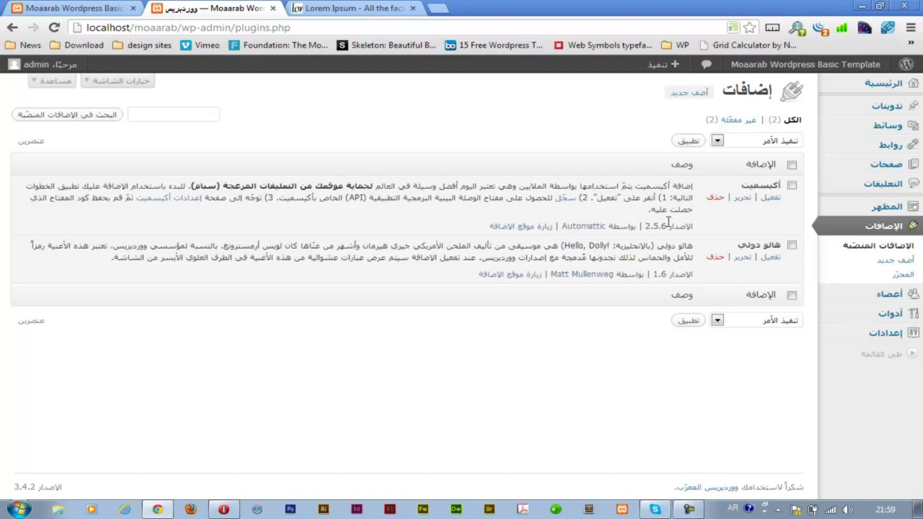
Step: Browse the new-plugin directory by the tag "plugin" and view the details of User Meta Manager
{"action": "left_click", "coordinate": [897, 262]}
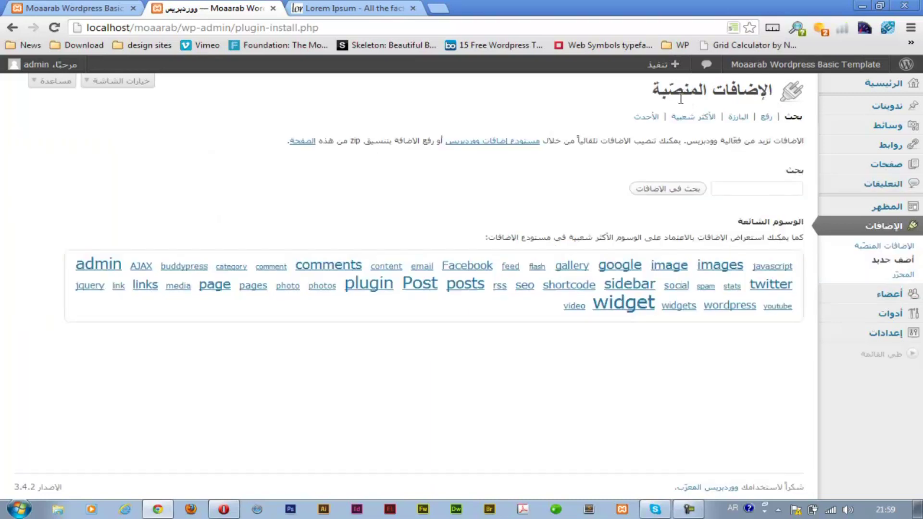
{"action": "left_click", "coordinate": [742, 189]}
{"action": "left_click", "coordinate": [366, 288]}
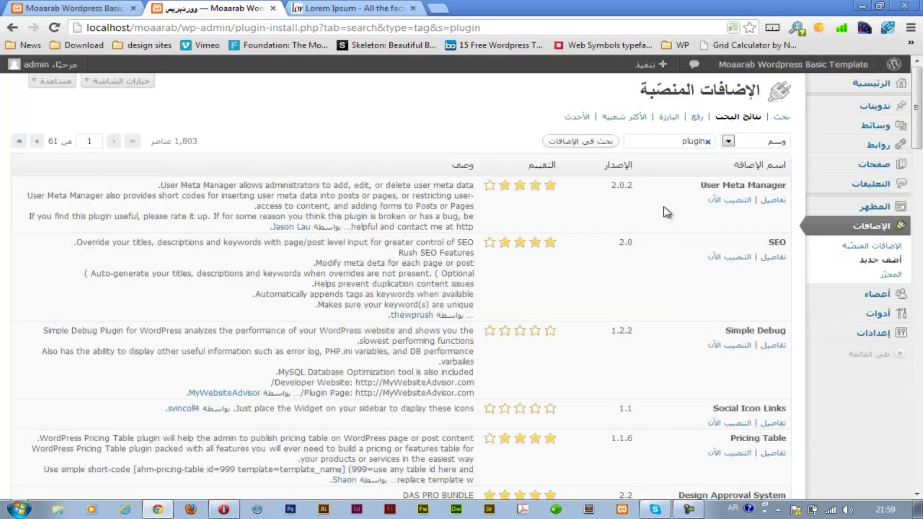
{"action": "scroll", "coordinate": [665, 241], "scroll_direction": "down", "scroll_amount": 15}
{"action": "scroll", "coordinate": [668, 263], "scroll_direction": "up", "scroll_amount": 13}
{"action": "scroll", "coordinate": [668, 264], "scroll_direction": "up", "scroll_amount": 3}
{"action": "left_click", "coordinate": [771, 201]}
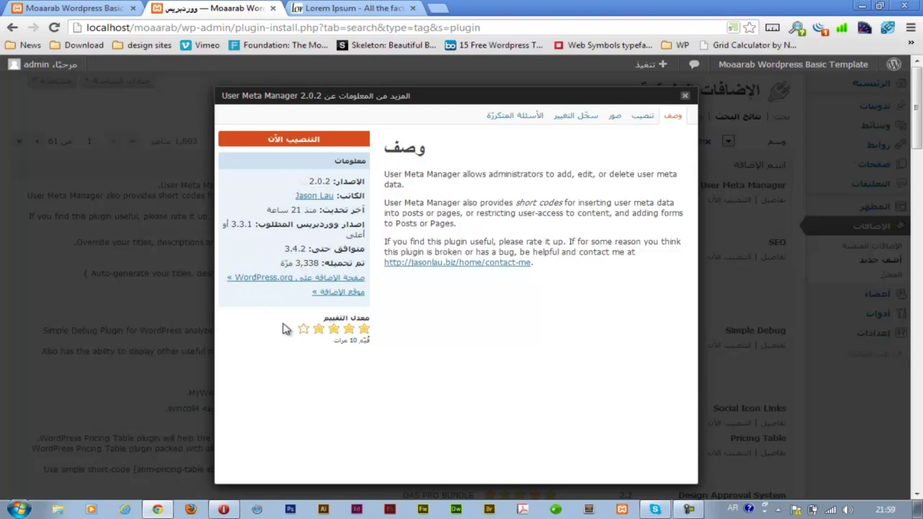
{"action": "left_click", "coordinate": [685, 96]}
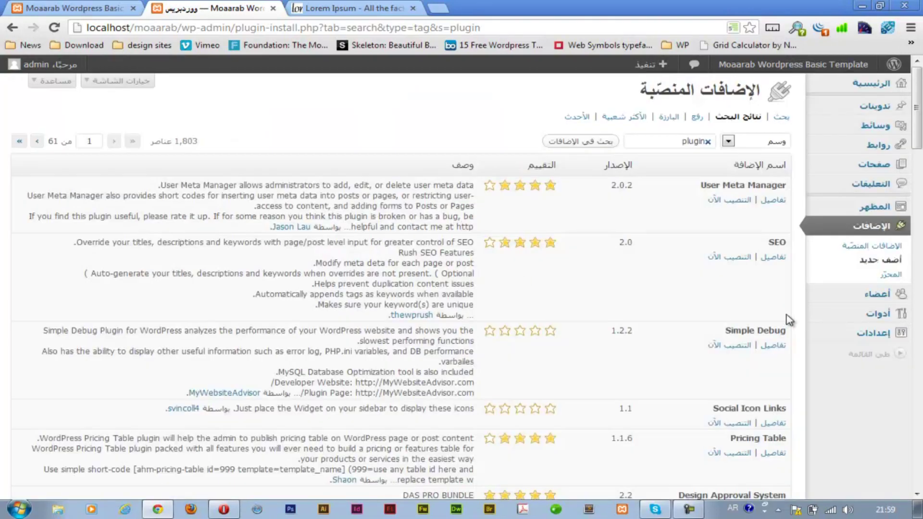
Step: Set the dashboard colour scheme to أزرق in the admin user's profile and update the account
{"action": "left_click", "coordinate": [878, 293]}
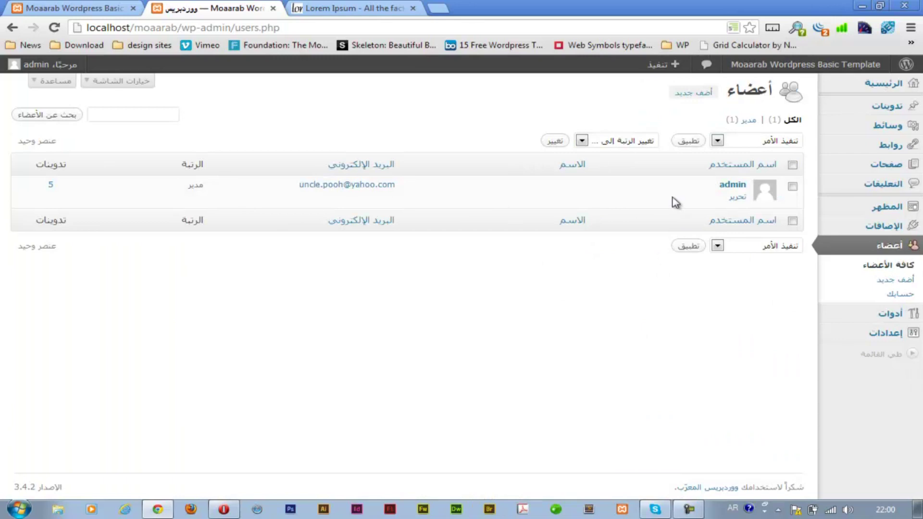
{"action": "left_click", "coordinate": [732, 185]}
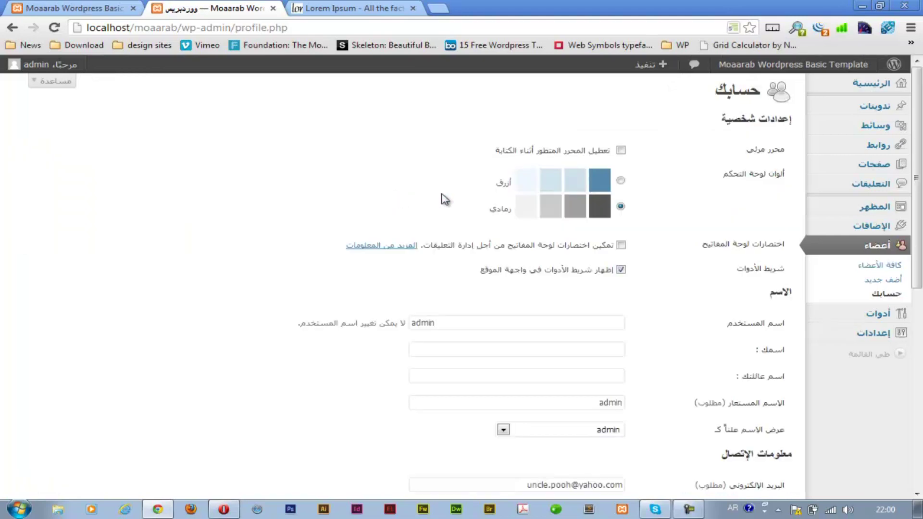
{"action": "scroll", "coordinate": [604, 202], "scroll_direction": "down", "scroll_amount": 4}
{"action": "scroll", "coordinate": [604, 202], "scroll_direction": "up", "scroll_amount": 4}
{"action": "scroll", "coordinate": [683, 250], "scroll_direction": "down", "scroll_amount": 8}
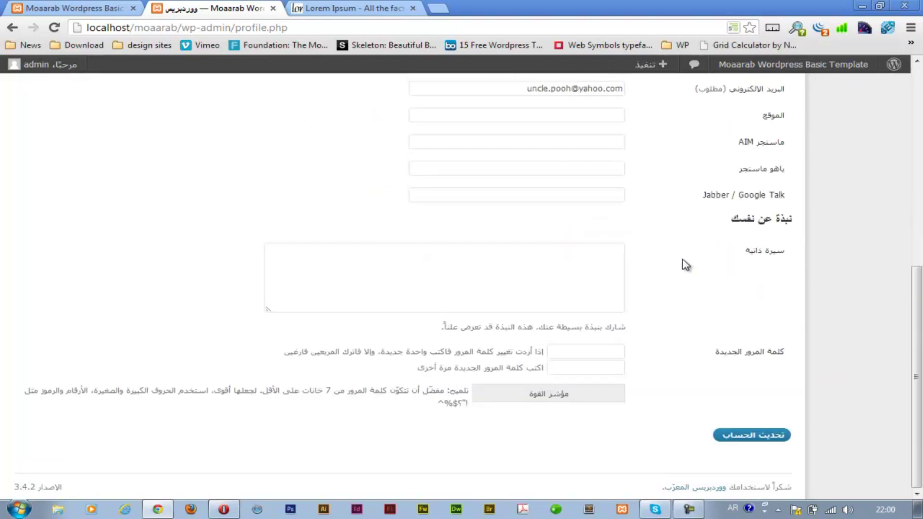
{"action": "left_click", "coordinate": [745, 432]}
{"action": "scroll", "coordinate": [721, 314], "scroll_direction": "up", "scroll_amount": 10}
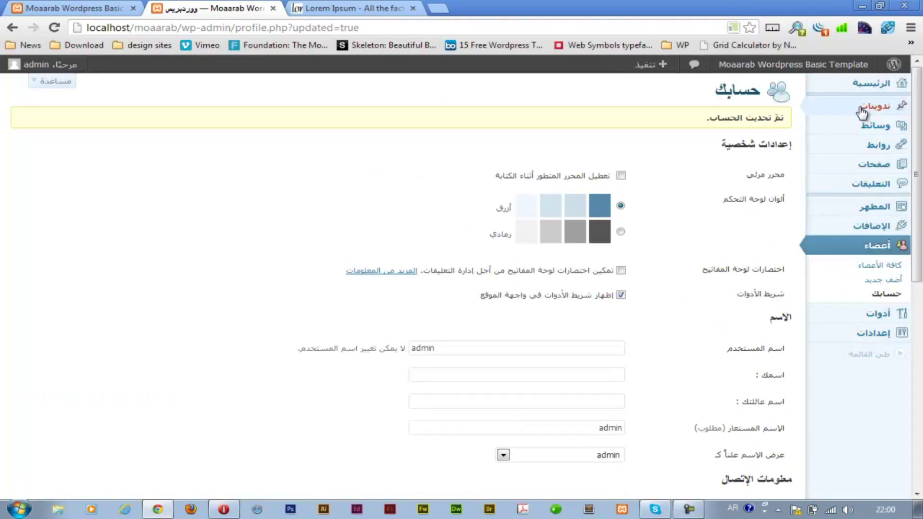
Step: Return the dashboard colour scheme to رمادي and update the account
{"action": "left_click", "coordinate": [621, 232]}
{"action": "scroll", "coordinate": [696, 267], "scroll_direction": "down", "scroll_amount": 9}
{"action": "left_click", "coordinate": [742, 436]}
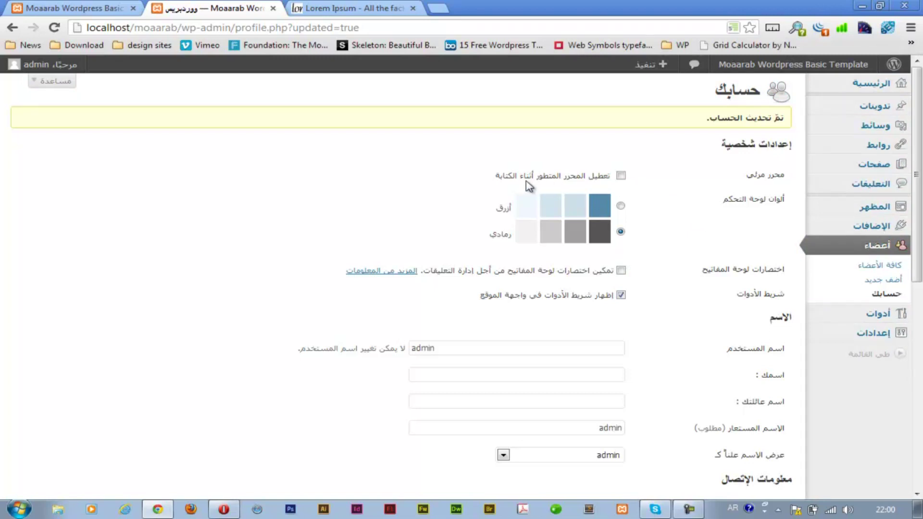
Step: Open the post نصاً عشوائياً and examine its content in the HTML view, returning to the visual view
{"action": "left_click", "coordinate": [894, 106]}
{"action": "left_click", "coordinate": [752, 187]}
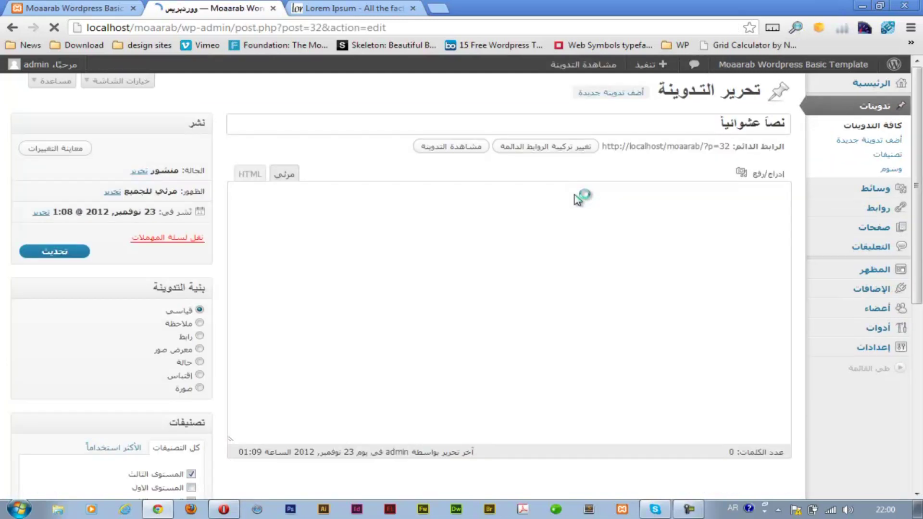
{"action": "left_click", "coordinate": [250, 175]}
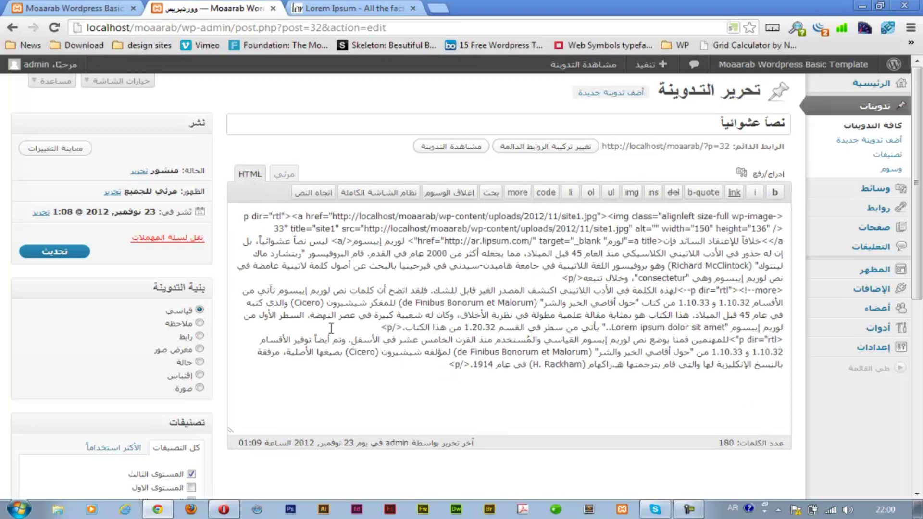
{"action": "left_click_drag", "start_coordinate": [692, 352], "coordinate": [414, 241]}
{"action": "left_click", "coordinate": [547, 239]}
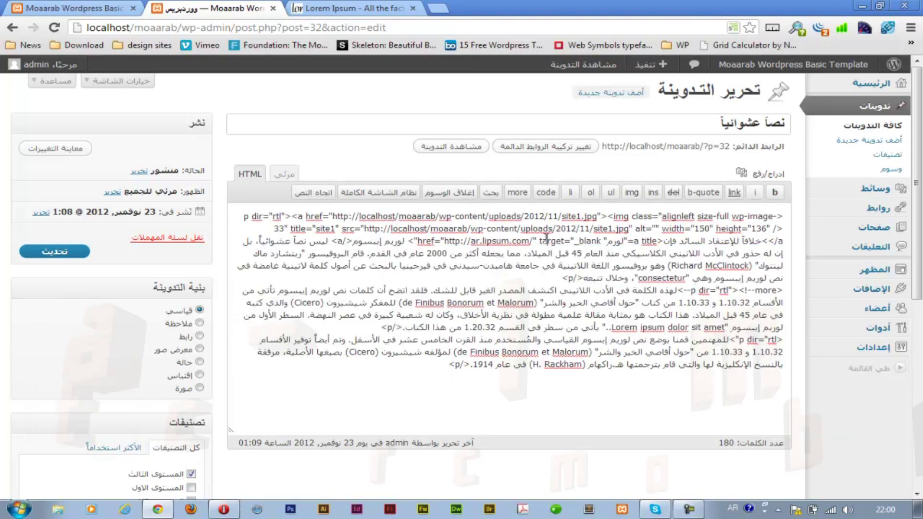
{"action": "left_click", "coordinate": [287, 175]}
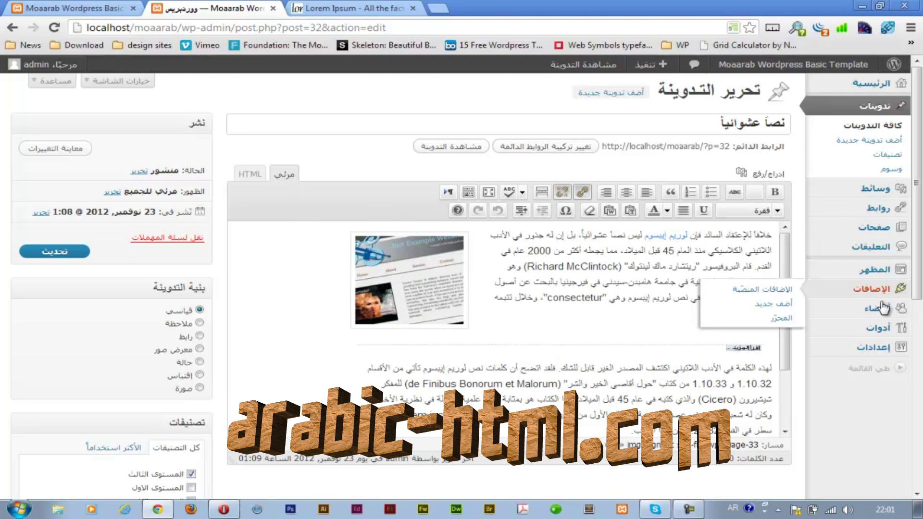
Step: Enter the account holder's first name in the admin user's profile
{"action": "left_click", "coordinate": [860, 314]}
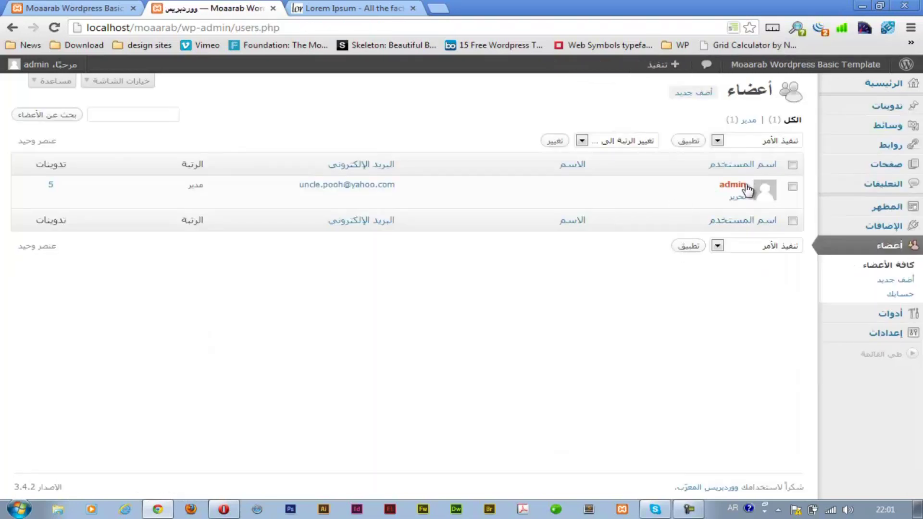
{"action": "left_click", "coordinate": [554, 230]}
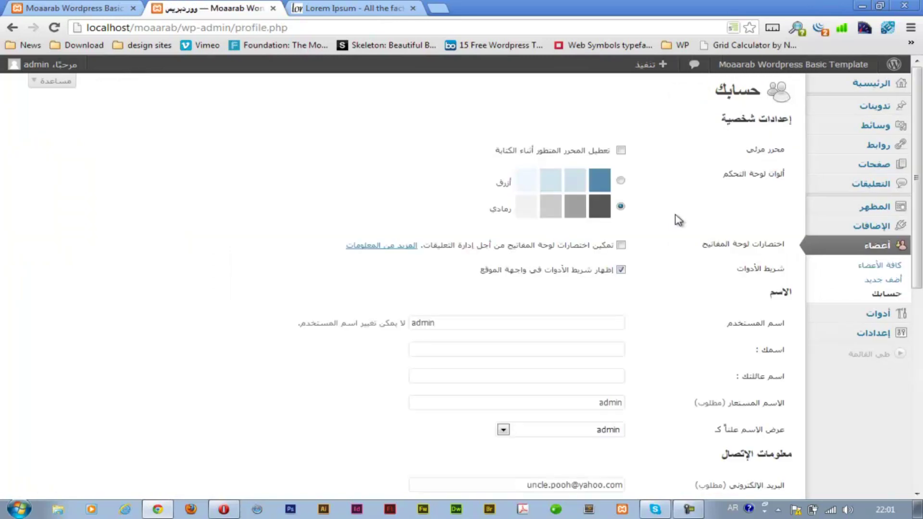
{"action": "scroll", "coordinate": [678, 221], "scroll_direction": "down", "scroll_amount": 3}
{"action": "double_click", "coordinate": [442, 192]}
{"action": "left_click", "coordinate": [407, 193]}
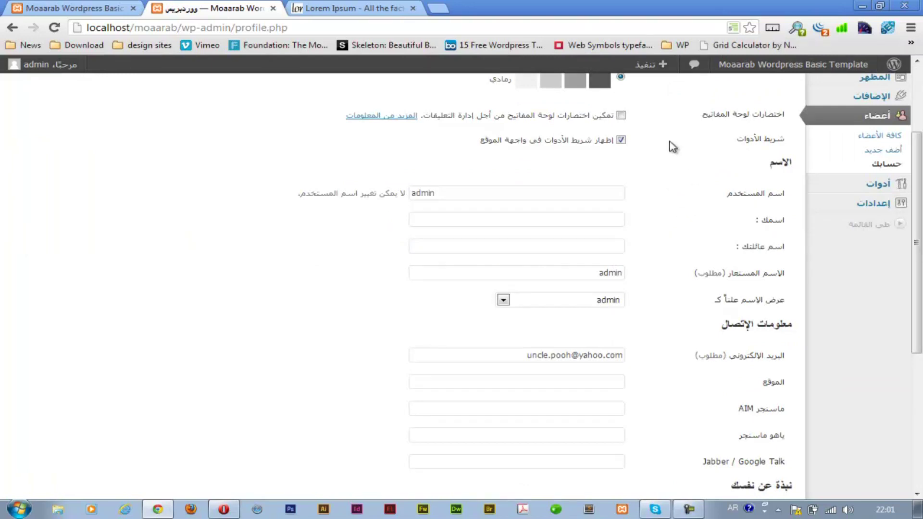
{"action": "left_click", "coordinate": [587, 225]}
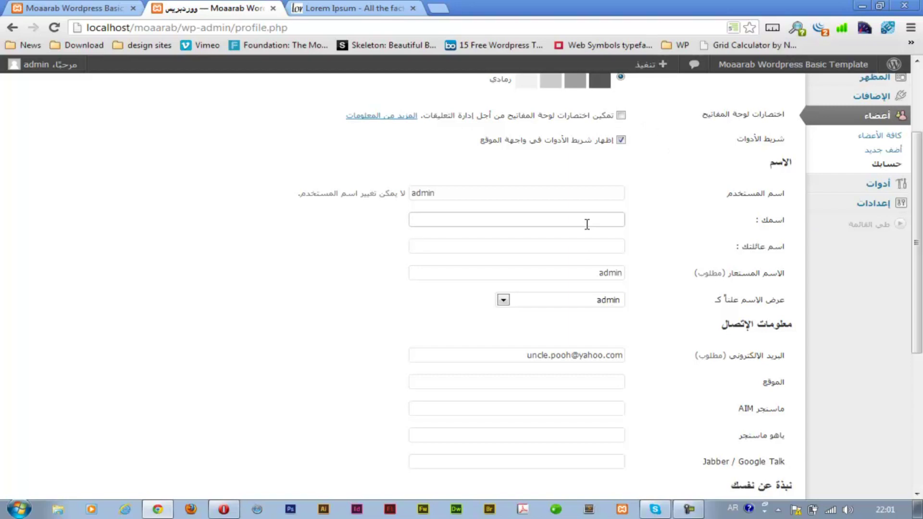
{"action": "type", "text": "Q"}
{"action": "key", "text": "BackSpace"}
{"action": "type", "text": "A"}
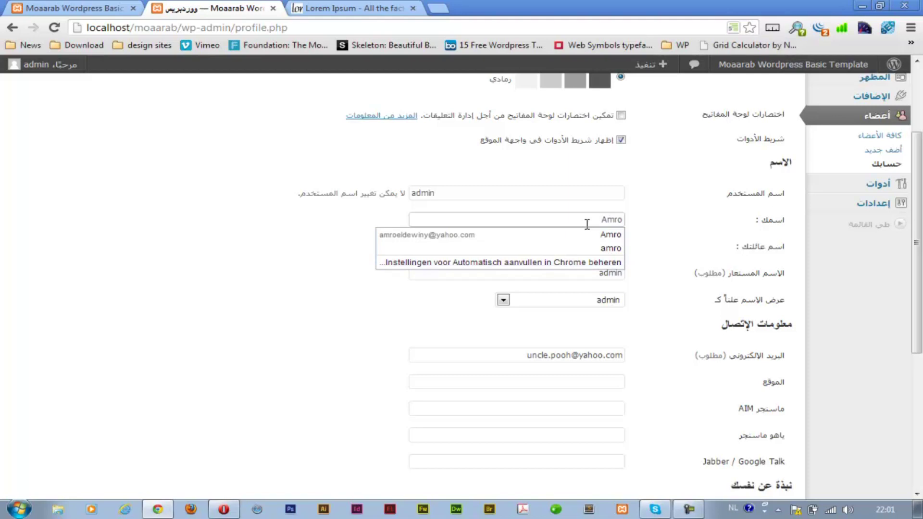
{"action": "type", "text": "mro"}
{"action": "left_click", "coordinate": [654, 238]}
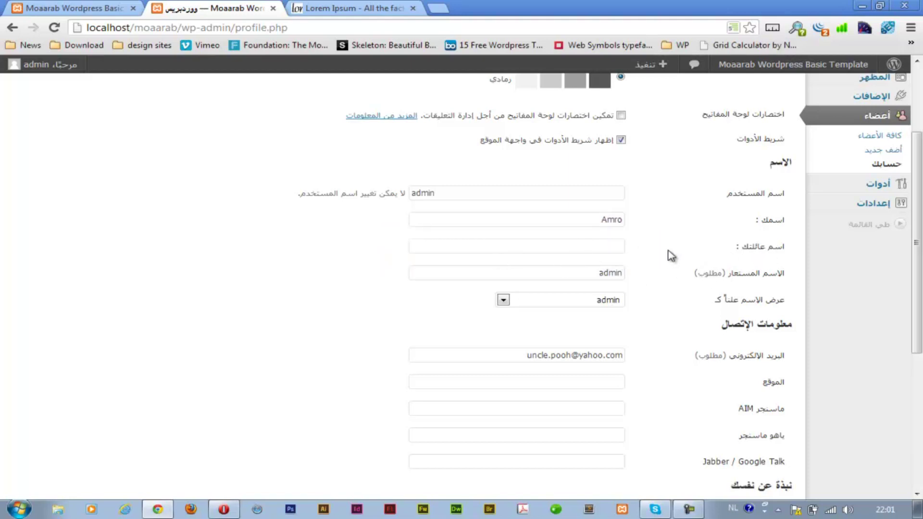
Step: Set the publicly displayed name to the account holder's first name and update the account
{"action": "scroll", "coordinate": [609, 279], "scroll_direction": "down", "scroll_amount": 1}
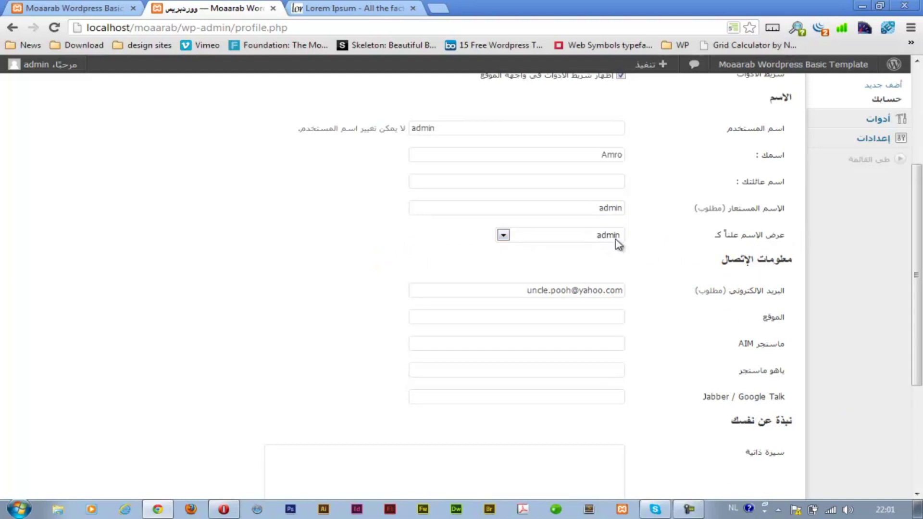
{"action": "left_click", "coordinate": [94, 10]}
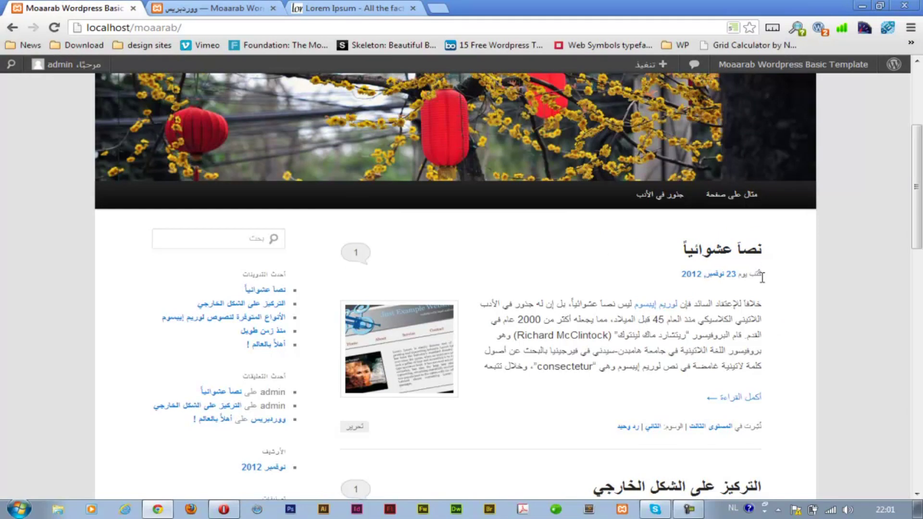
{"action": "left_click", "coordinate": [173, 9]}
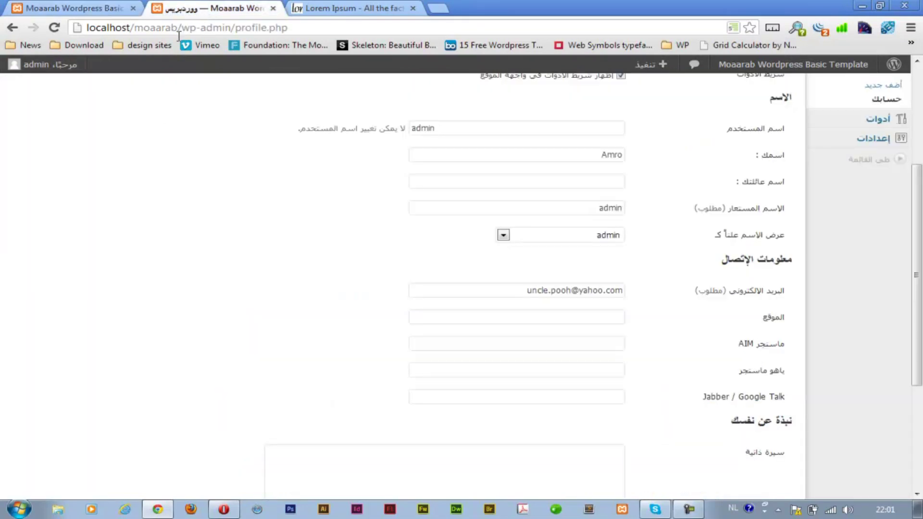
{"action": "left_click", "coordinate": [502, 235]}
{"action": "left_click", "coordinate": [553, 257]}
{"action": "scroll", "coordinate": [444, 279], "scroll_direction": "down", "scroll_amount": 2}
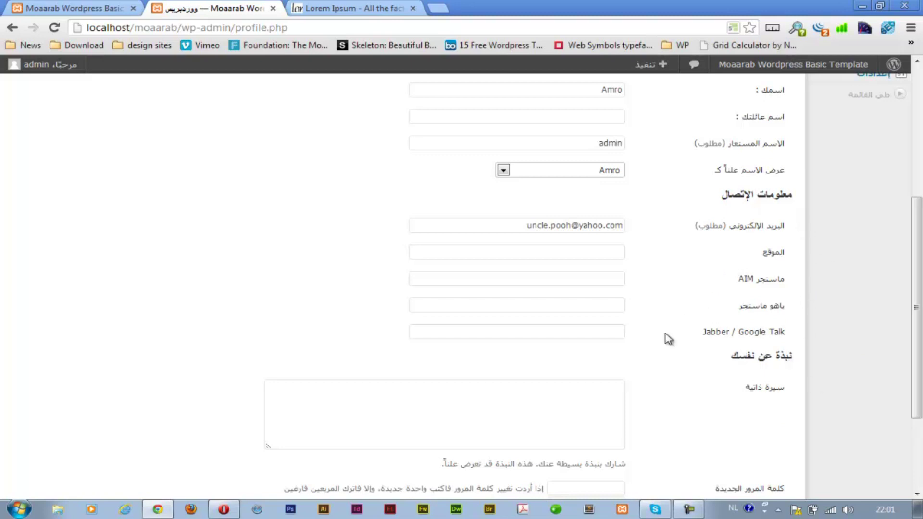
{"action": "scroll", "coordinate": [617, 345], "scroll_direction": "down", "scroll_amount": 3}
{"action": "left_click", "coordinate": [589, 271]}
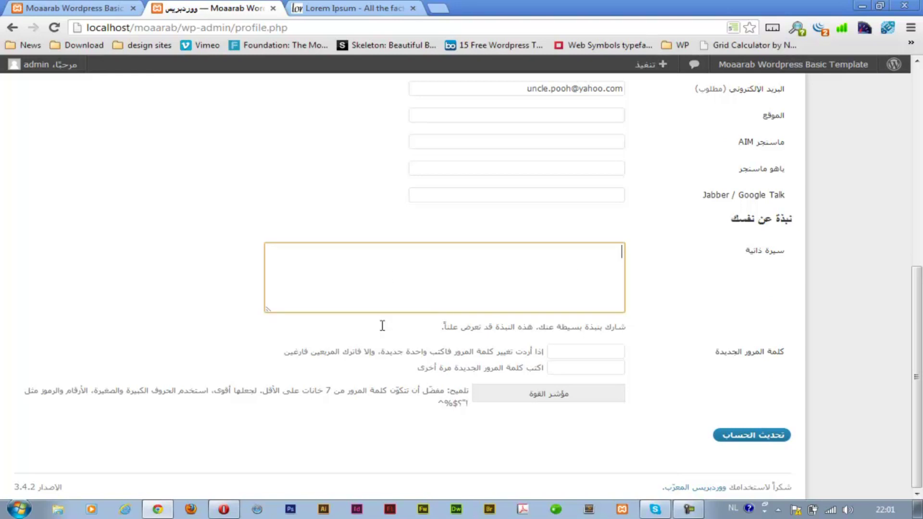
{"action": "left_click", "coordinate": [608, 351]}
{"action": "left_click", "coordinate": [743, 439]}
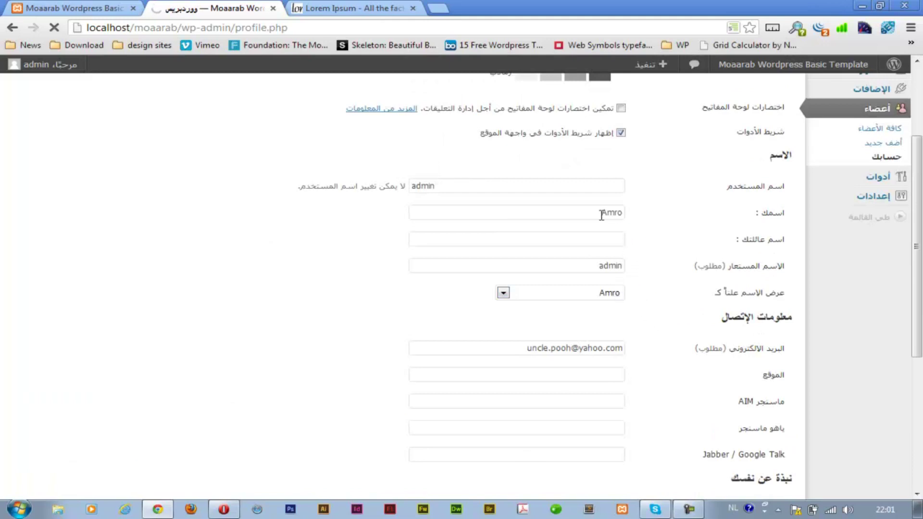
Step: Reload the site's front page and check it for the new display name
{"action": "left_click", "coordinate": [79, 10]}
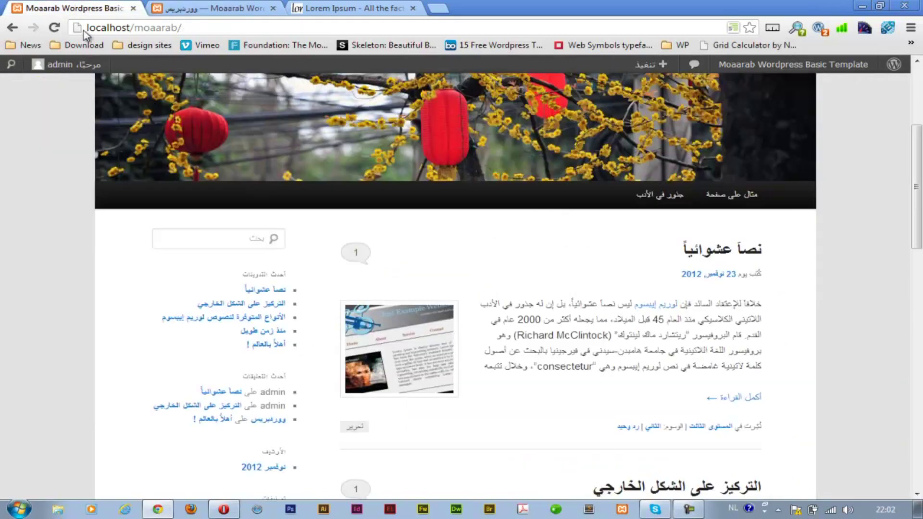
{"action": "left_click", "coordinate": [54, 28]}
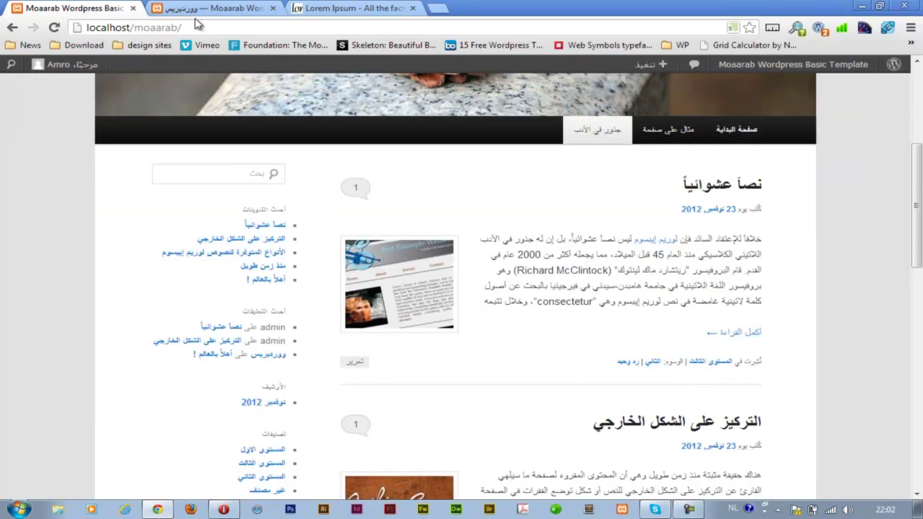
{"action": "left_click", "coordinate": [207, 9]}
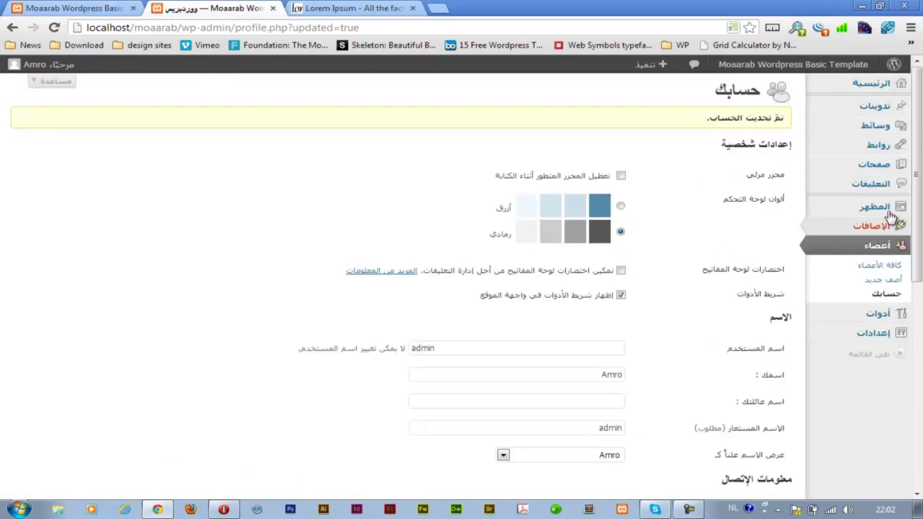
Step: Activate the Twenty Ten theme and examine the author bylines of the posts on the front page
{"action": "mouse_move", "coordinate": [880, 212]}
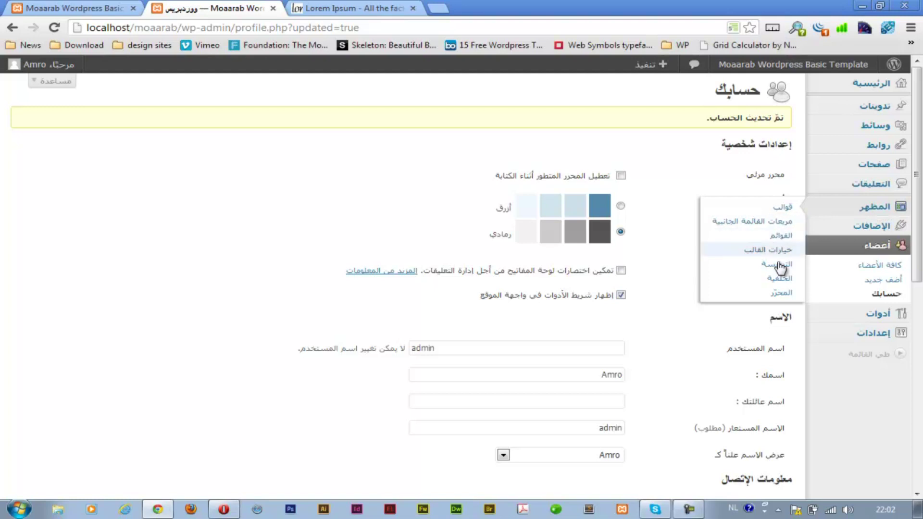
{"action": "left_click", "coordinate": [760, 249]}
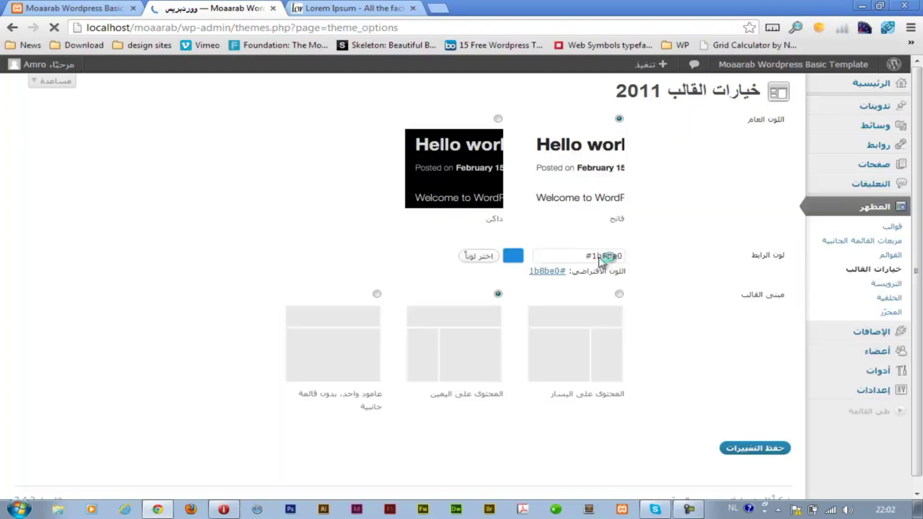
{"action": "left_click", "coordinate": [891, 226]}
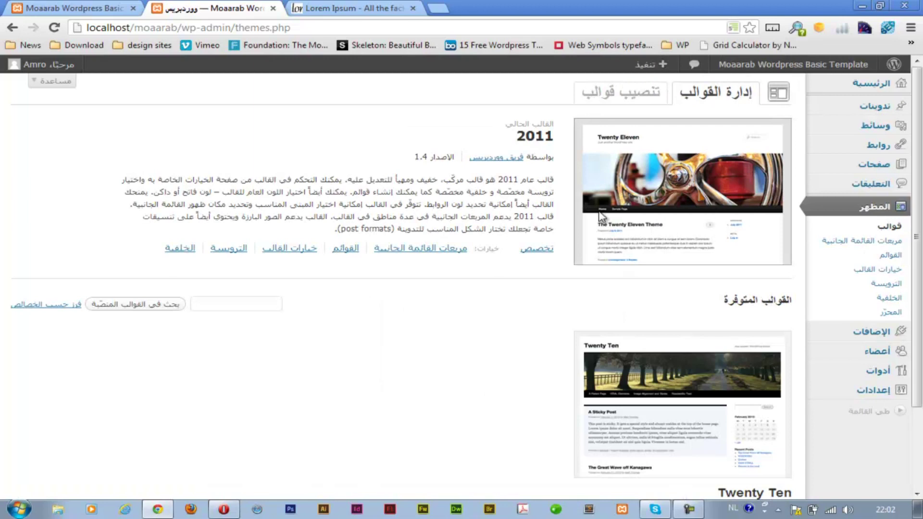
{"action": "scroll", "coordinate": [483, 321], "scroll_direction": "down", "scroll_amount": 2}
{"action": "left_click", "coordinate": [783, 426]}
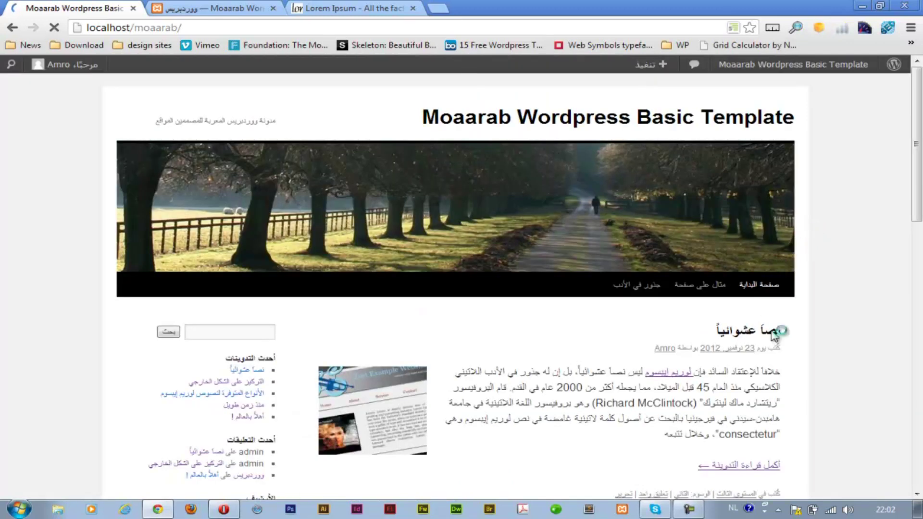
{"action": "scroll", "coordinate": [779, 356], "scroll_direction": "down", "scroll_amount": 5}
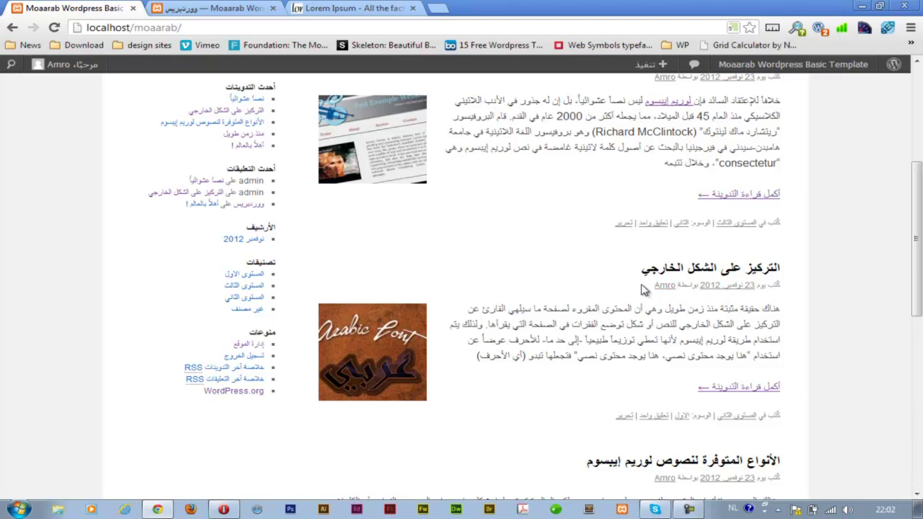
Step: Reactivate the 2011 theme from the available themes
{"action": "left_click", "coordinate": [215, 11]}
{"action": "scroll", "coordinate": [528, 298], "scroll_direction": "down", "scroll_amount": 3}
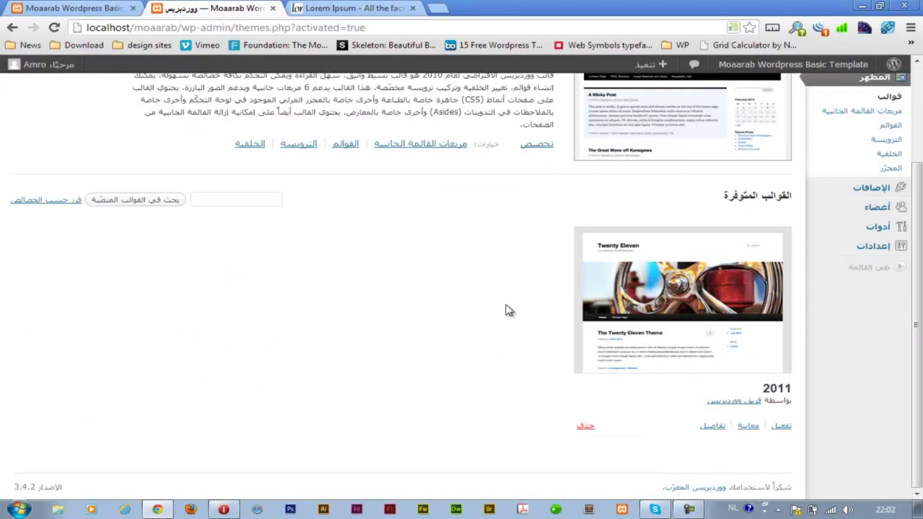
{"action": "left_click", "coordinate": [779, 427]}
{"action": "mouse_move", "coordinate": [884, 230]}
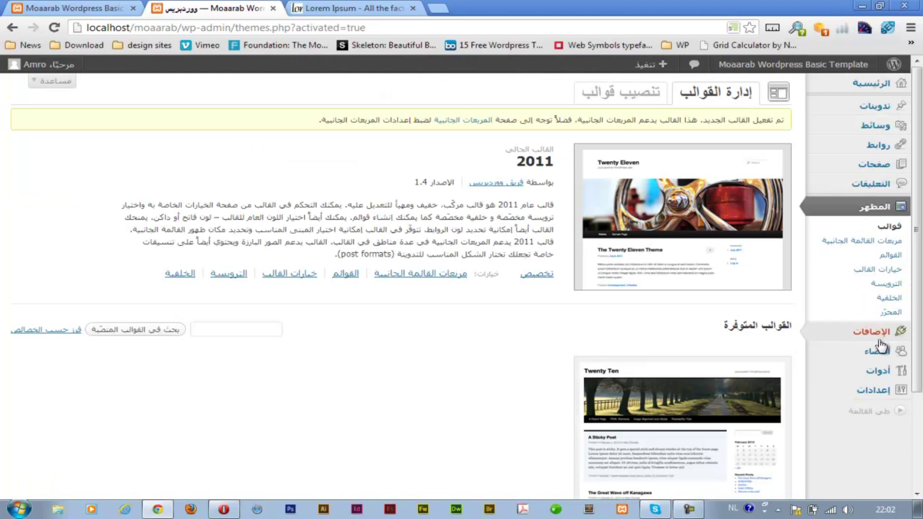
Step: Open the new-member form and examine the site's admin links on the front page and the visitor login page in Opera
{"action": "mouse_move", "coordinate": [878, 355]}
{"action": "left_click", "coordinate": [779, 368]}
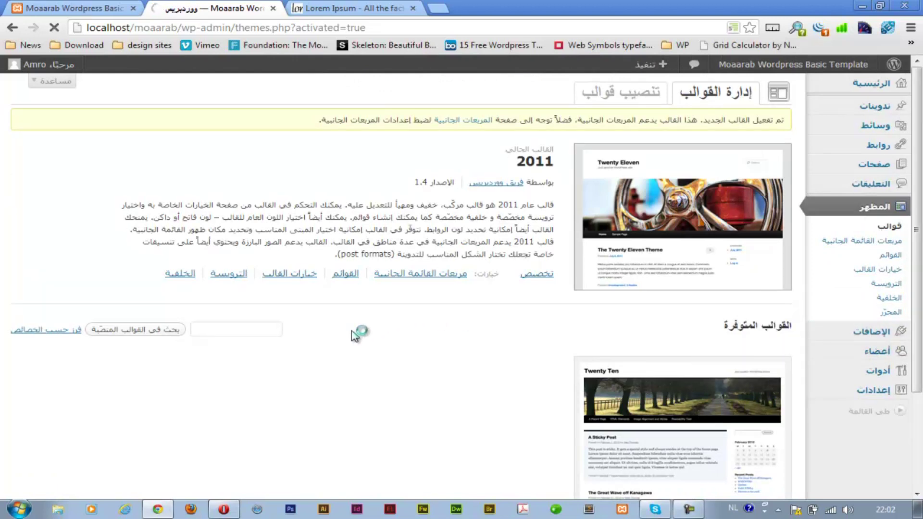
{"action": "left_click", "coordinate": [83, 8]}
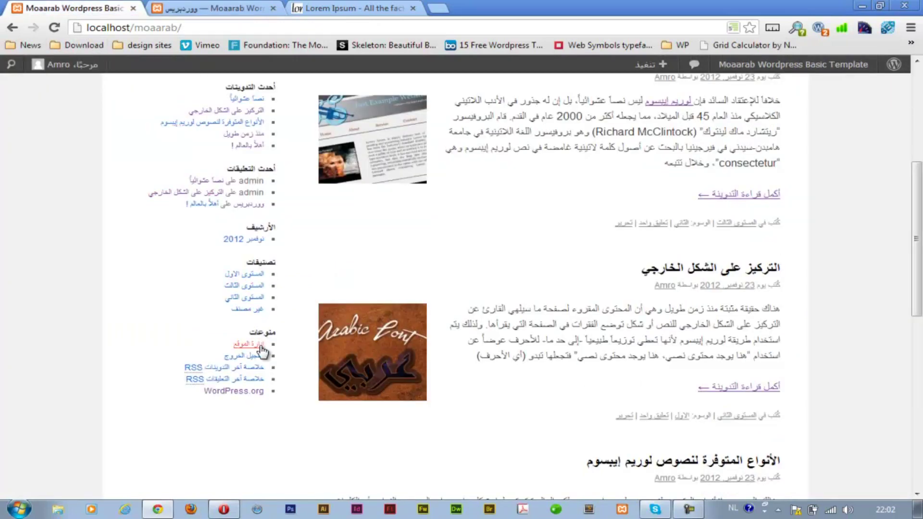
{"action": "left_click", "coordinate": [229, 514]}
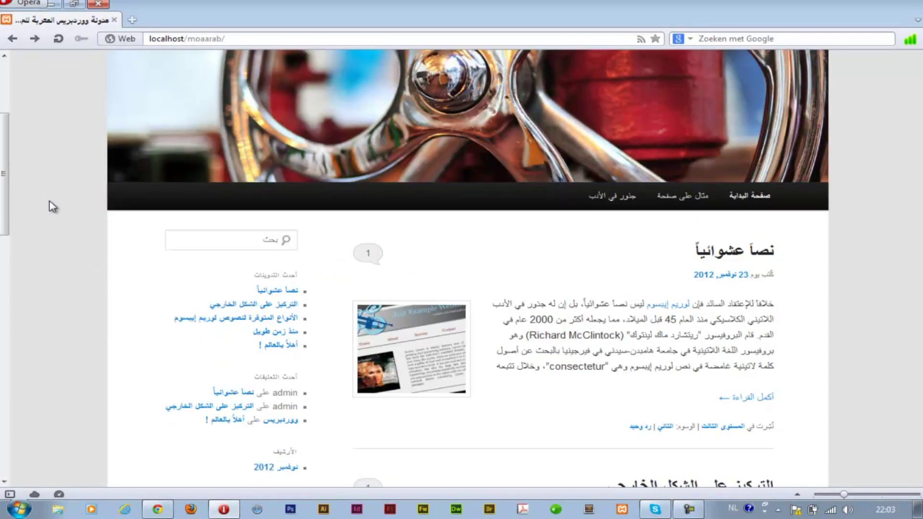
{"action": "scroll", "coordinate": [52, 210], "scroll_direction": "down", "scroll_amount": 5}
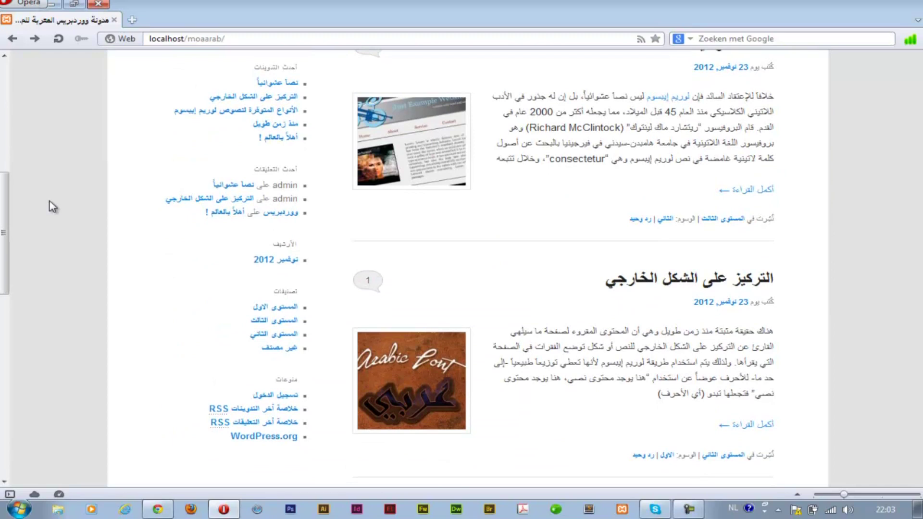
{"action": "scroll", "coordinate": [52, 206], "scroll_direction": "down", "scroll_amount": 2}
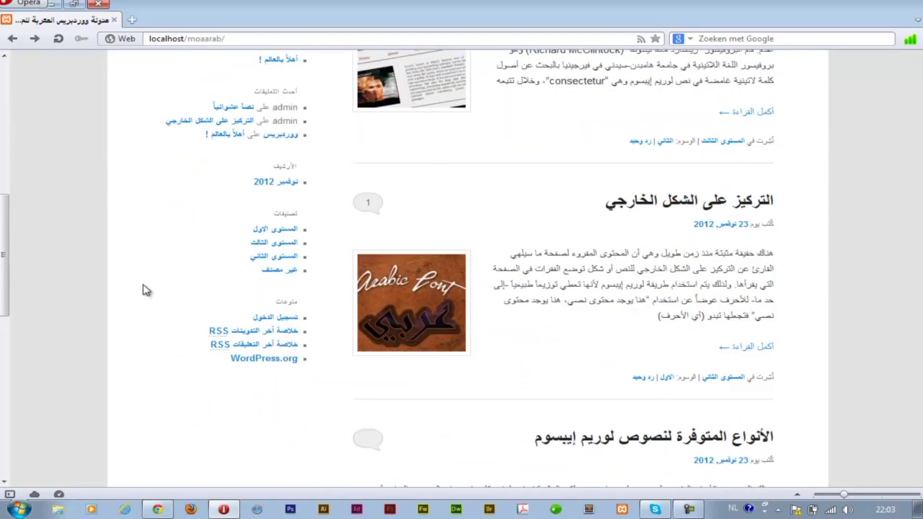
{"action": "left_click", "coordinate": [275, 326]}
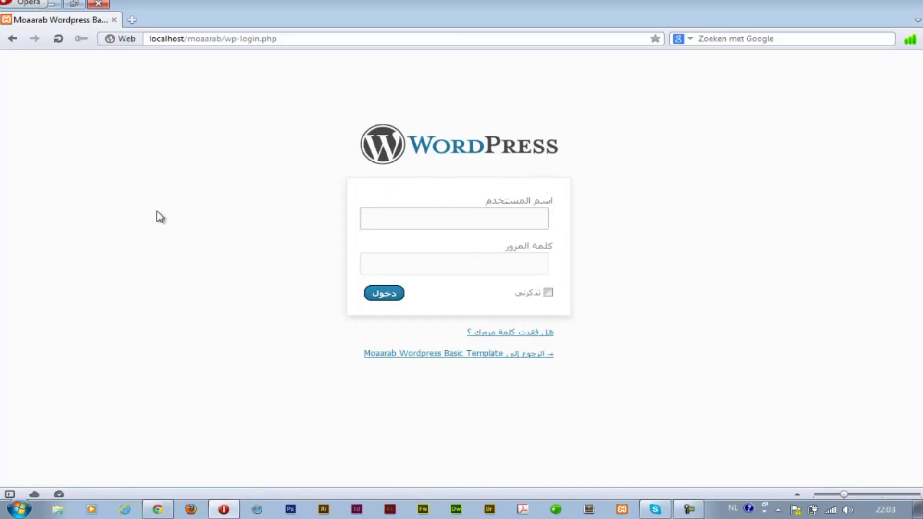
{"action": "left_click", "coordinate": [15, 39]}
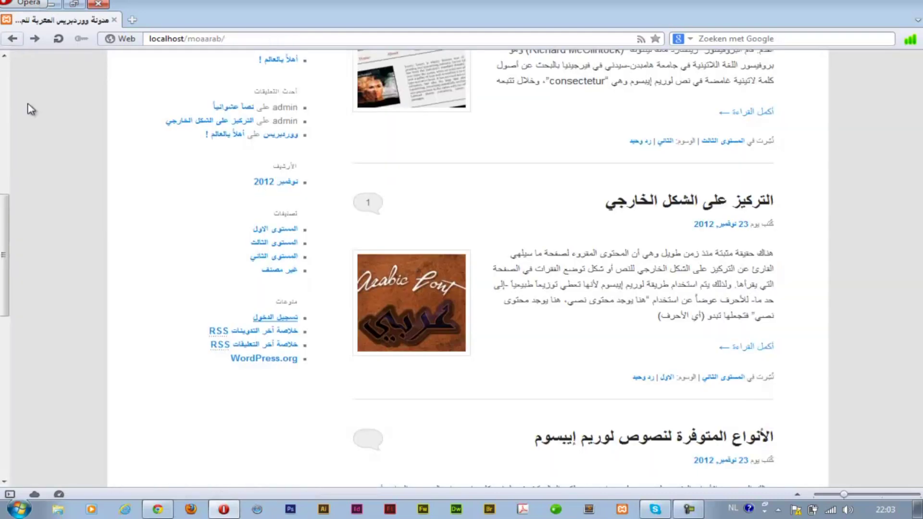
{"action": "left_click", "coordinate": [168, 509]}
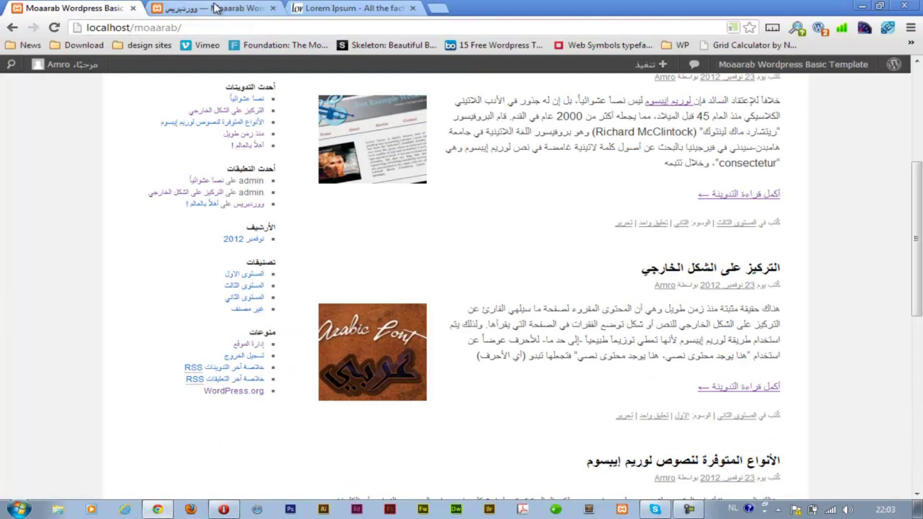
Step: Examine the new-member form's required fields and its role options, leaving the role at مشترك
{"action": "left_click", "coordinate": [215, 8]}
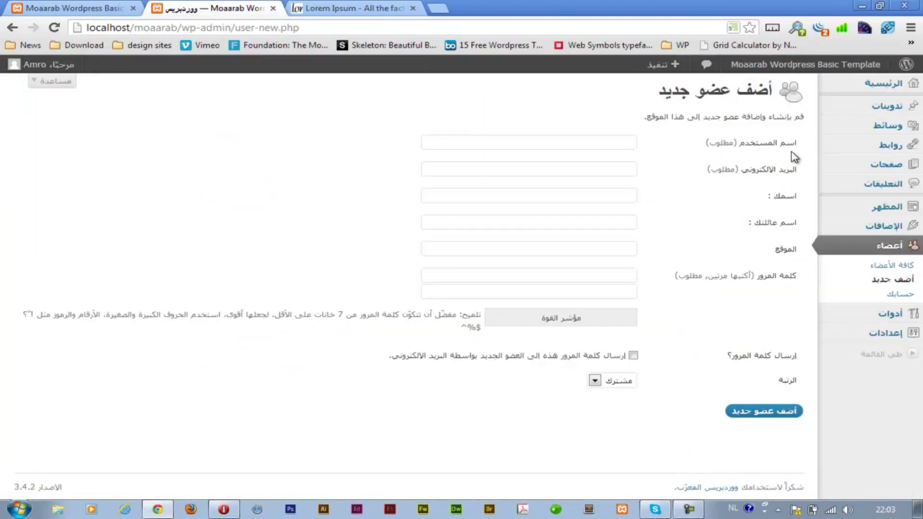
{"action": "left_click", "coordinate": [599, 143]}
{"action": "left_click", "coordinate": [609, 169]}
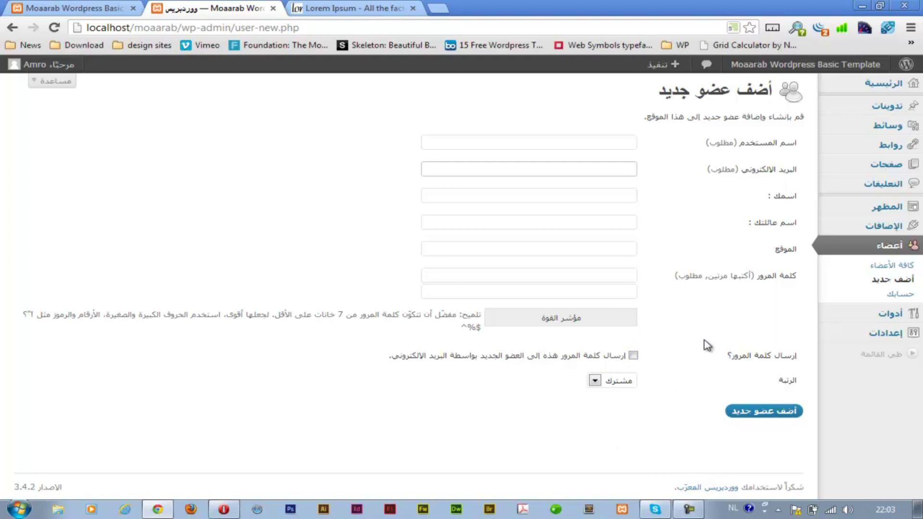
{"action": "left_click", "coordinate": [595, 380]}
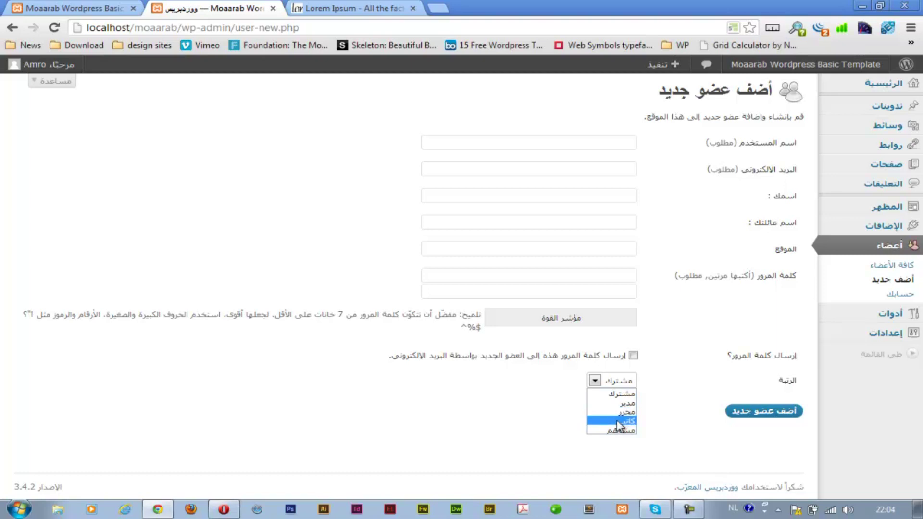
{"action": "left_click", "coordinate": [513, 413]}
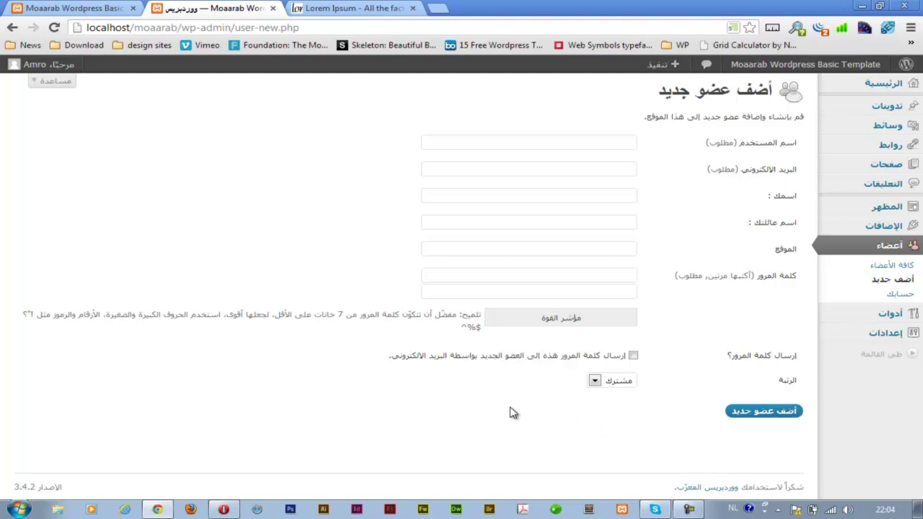
{"action": "left_click", "coordinate": [595, 380]}
{"action": "left_click", "coordinate": [618, 393]}
Step: Open the own account profile and review its name and contact fields
{"action": "left_click", "coordinate": [886, 296]}
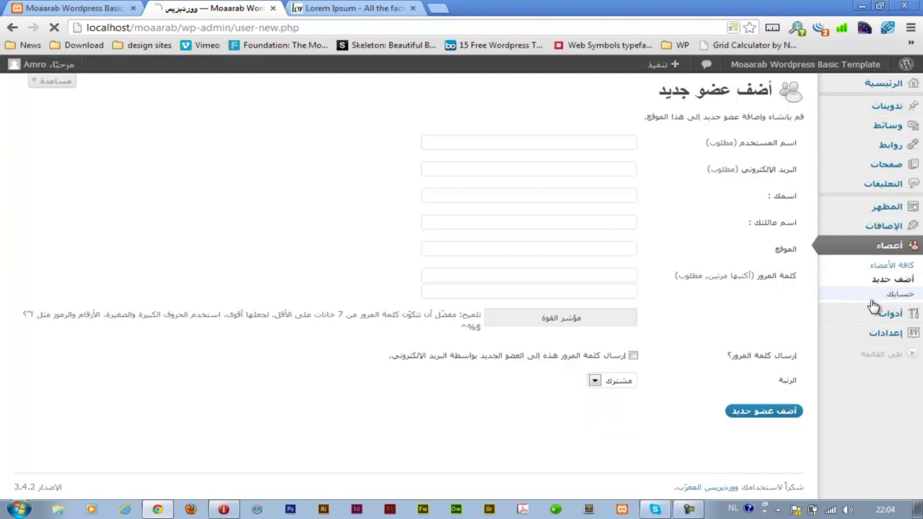
{"action": "mouse_move", "coordinate": [858, 310]}
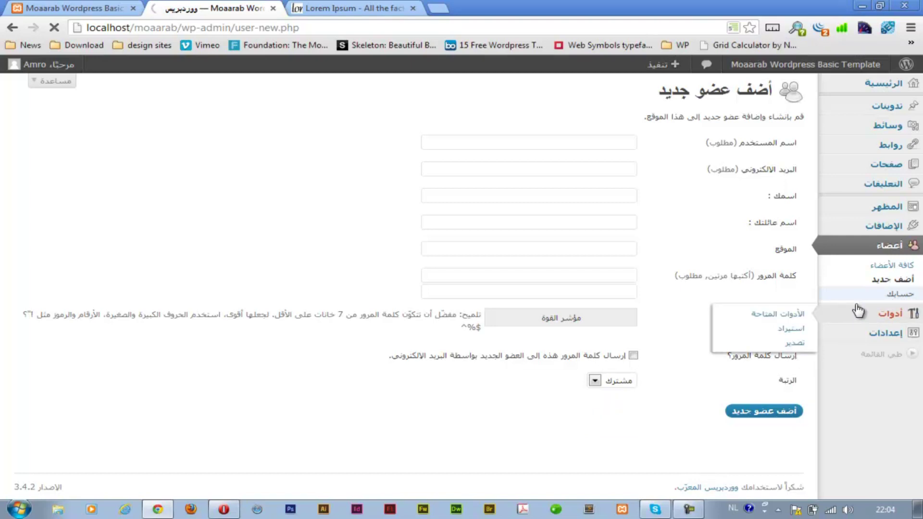
{"action": "scroll", "coordinate": [684, 269], "scroll_direction": "down", "scroll_amount": 3}
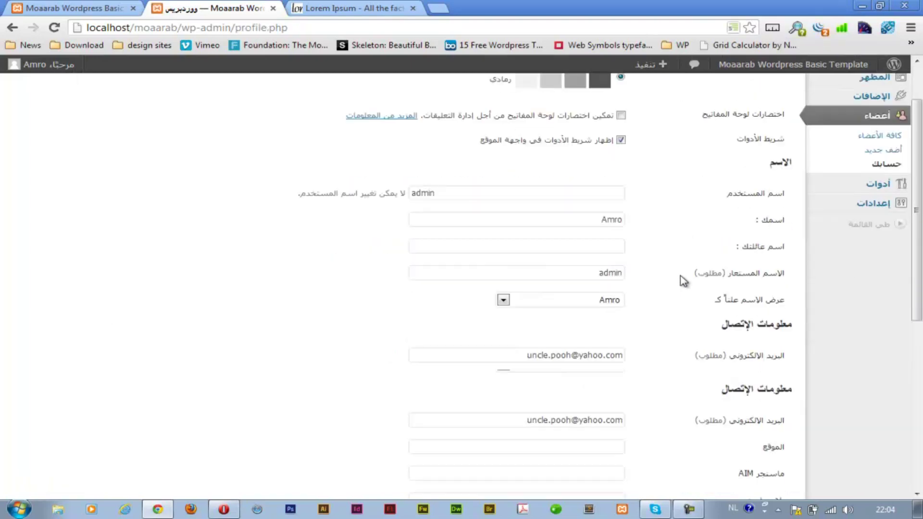
{"action": "scroll", "coordinate": [682, 279], "scroll_direction": "up", "scroll_amount": 3}
Step: Review the available tools page and the list of import sources
{"action": "left_click", "coordinate": [894, 314]}
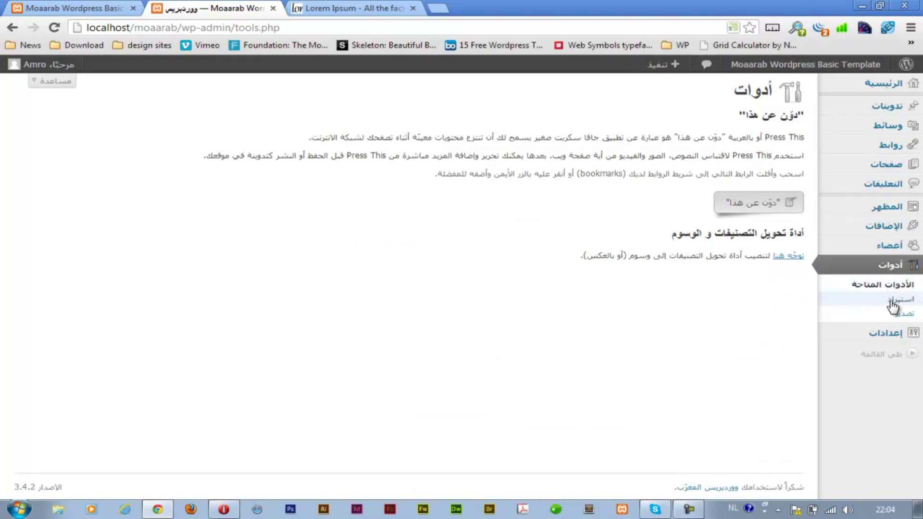
{"action": "left_click", "coordinate": [903, 315]}
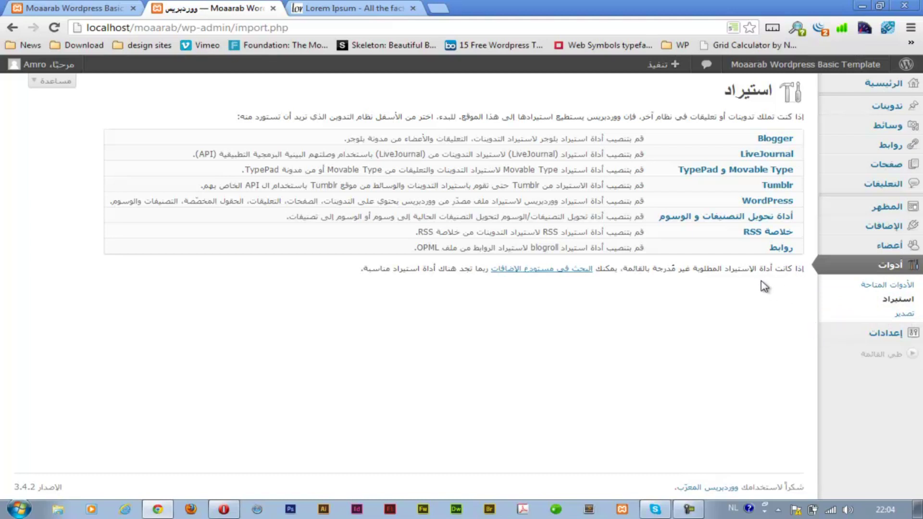
{"action": "left_click", "coordinate": [883, 290]}
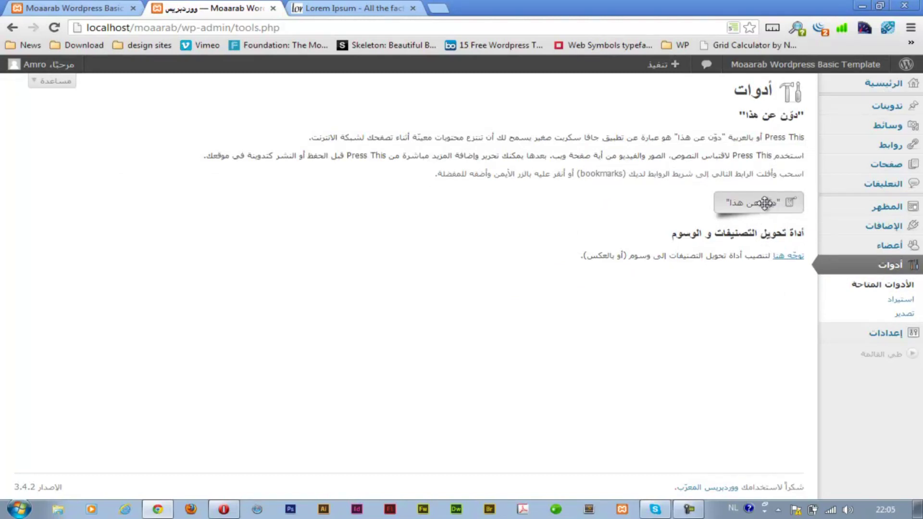
Step: Add the "دوّن عن هذا" (Press This) bookmarklet to the bookmarks bar and run it on the lipsum.com page
{"action": "left_click_drag", "start_coordinate": [760, 204], "coordinate": [436, 51]}
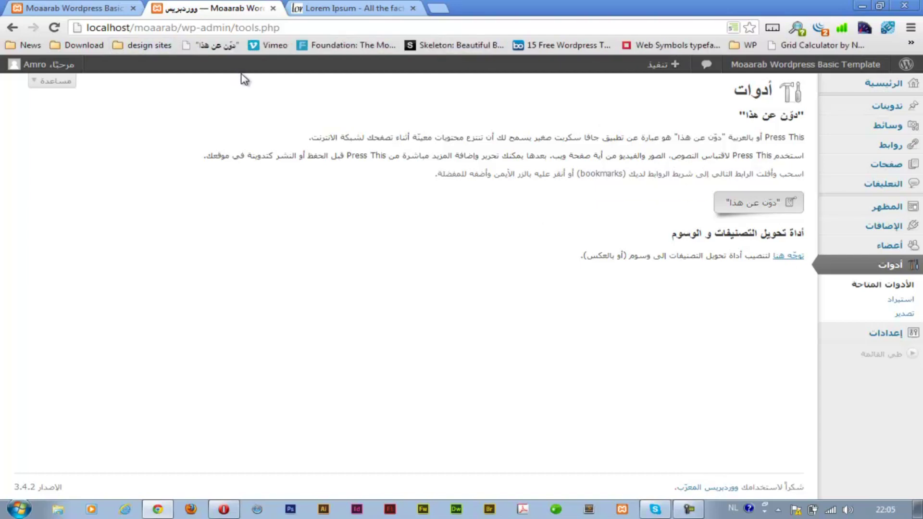
{"action": "left_click", "coordinate": [339, 8]}
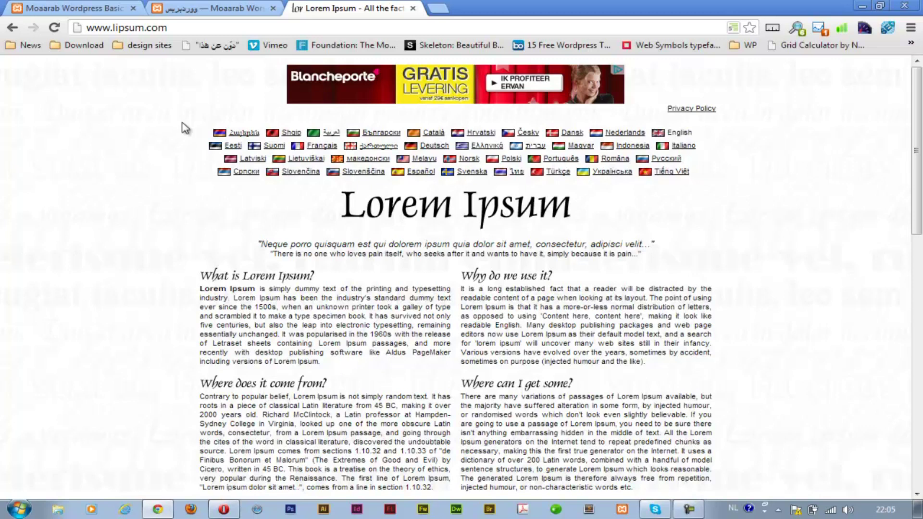
{"action": "left_click", "coordinate": [222, 46]}
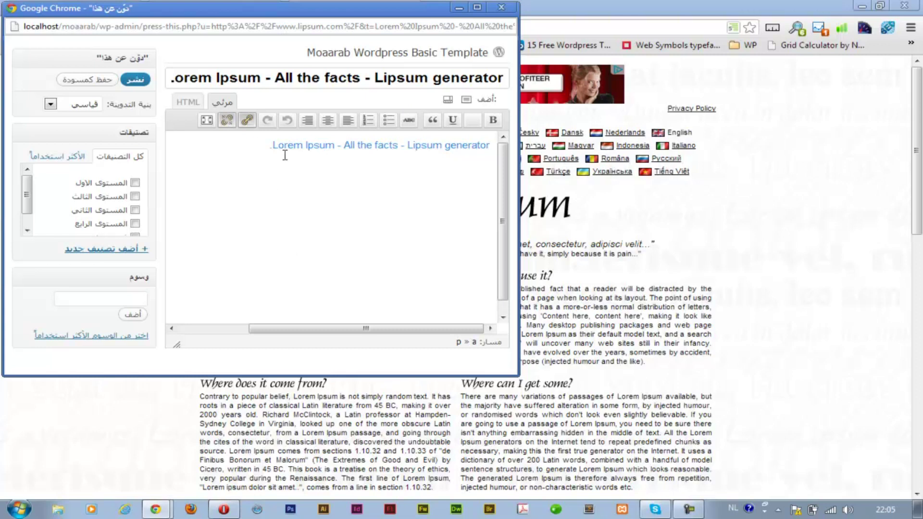
Step: Examine the Press This window's prefilled title and link, and close it without publishing
{"action": "left_click_drag", "start_coordinate": [281, 149], "coordinate": [471, 153]}
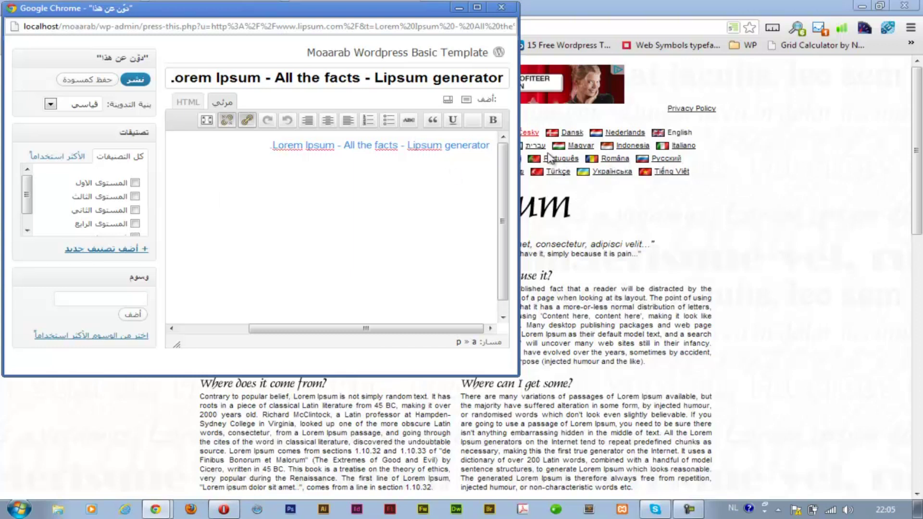
{"action": "left_click", "coordinate": [778, 194]}
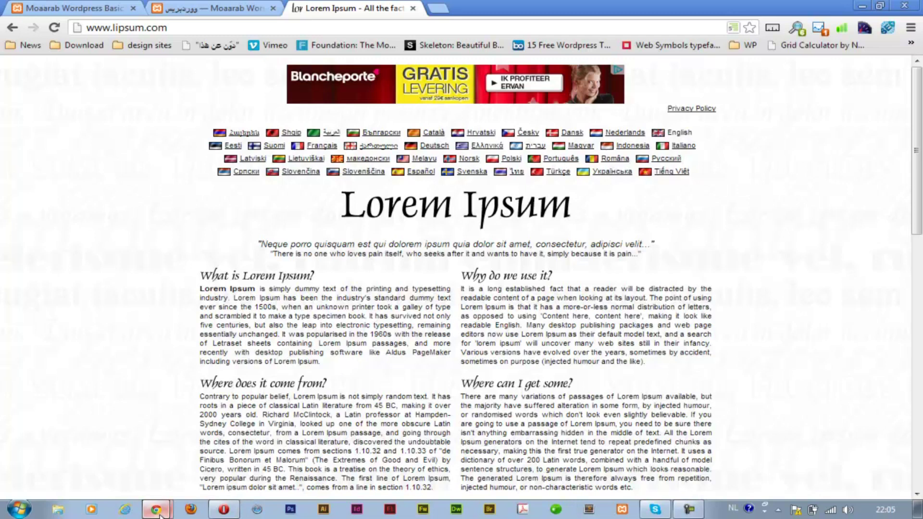
{"action": "key", "text": "alt+Tab"}
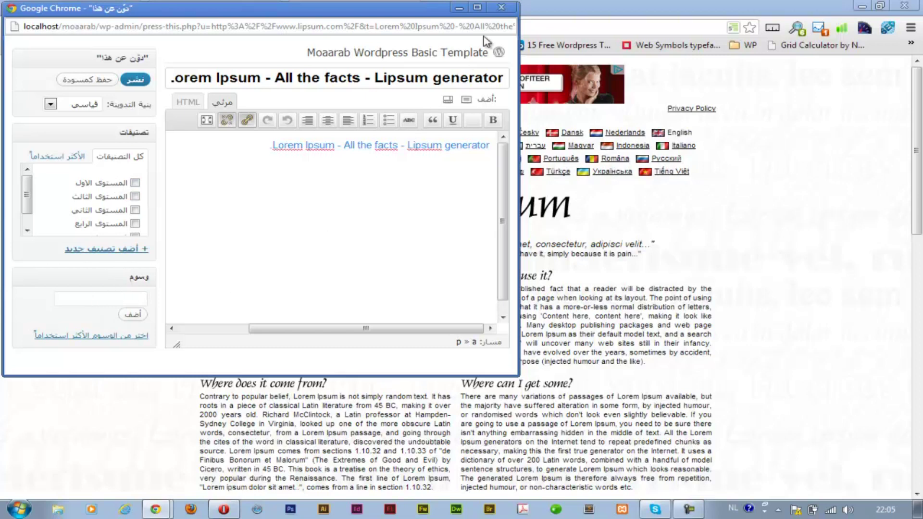
{"action": "left_click", "coordinate": [501, 7]}
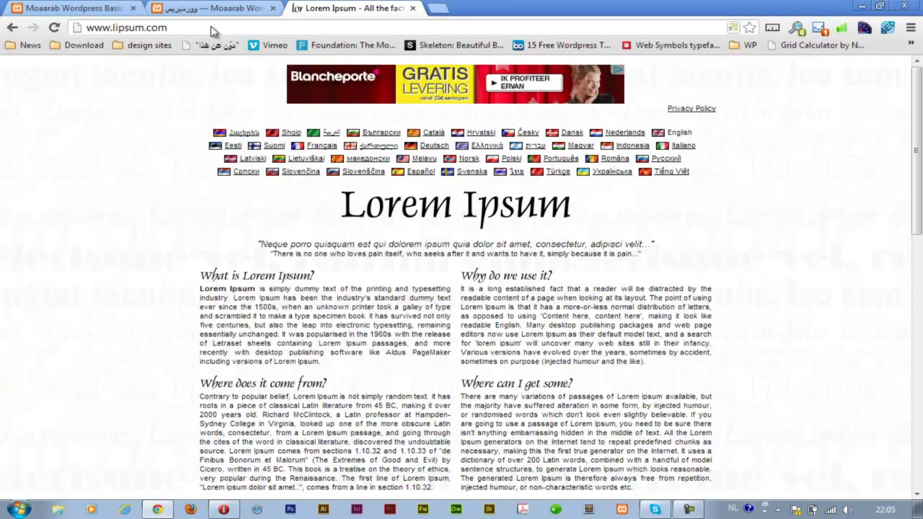
Step: Open the general settings and locate the site title and tagline on the front page
{"action": "left_click", "coordinate": [219, 10]}
{"action": "left_click", "coordinate": [896, 338]}
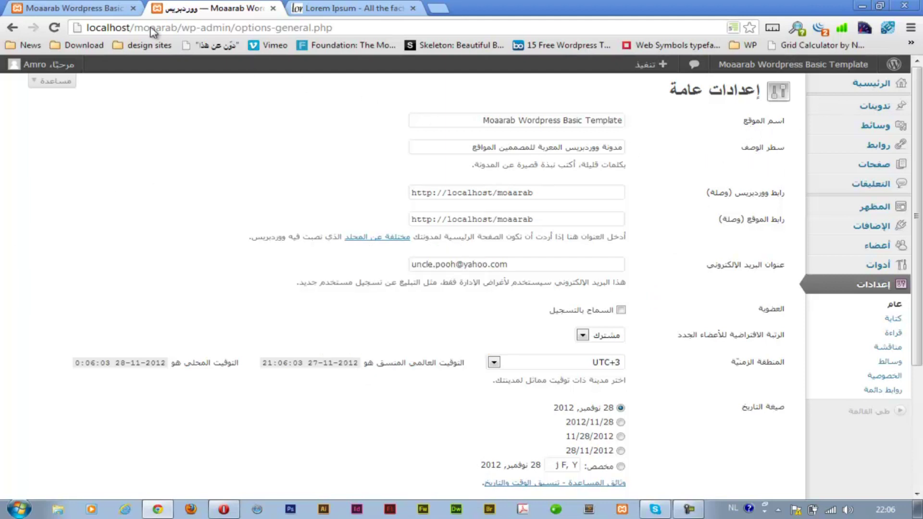
{"action": "left_click", "coordinate": [89, 8]}
{"action": "scroll", "coordinate": [395, 128], "scroll_direction": "up", "scroll_amount": 5}
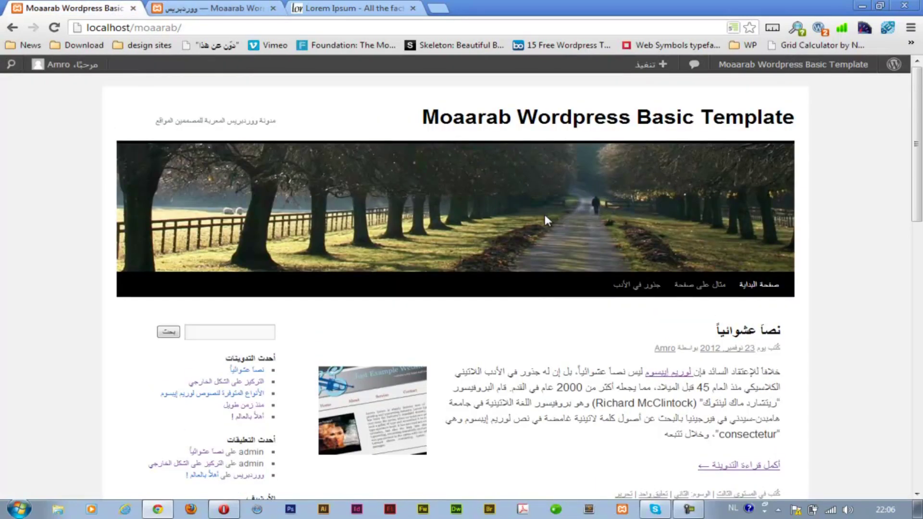
{"action": "left_click_drag", "start_coordinate": [412, 120], "coordinate": [385, 117]}
{"action": "left_click_drag", "start_coordinate": [288, 117], "coordinate": [155, 120]}
{"action": "left_click", "coordinate": [155, 121]}
Step: Save the site title as "Moaarab Wordpress Basic Template ar" and check it on the reloaded front page
{"action": "left_click", "coordinate": [216, 8]}
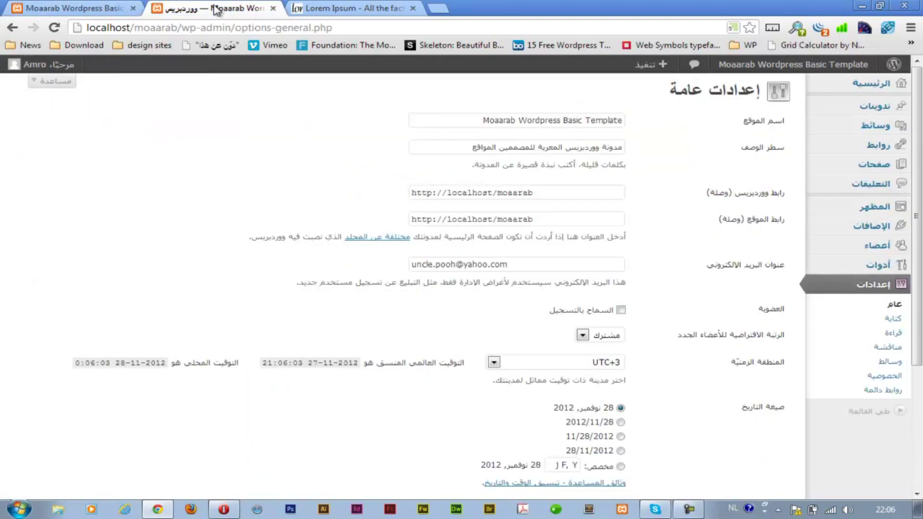
{"action": "left_click", "coordinate": [484, 121]}
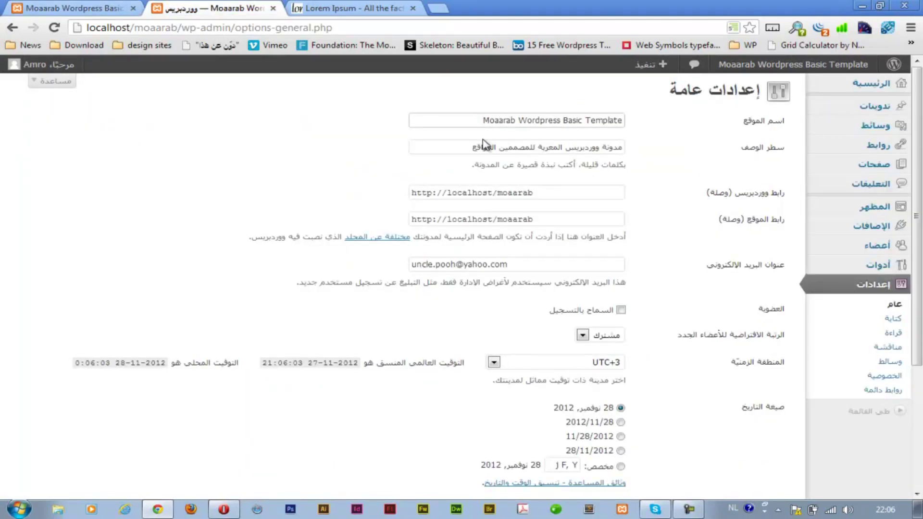
{"action": "type", "text": "ar"}
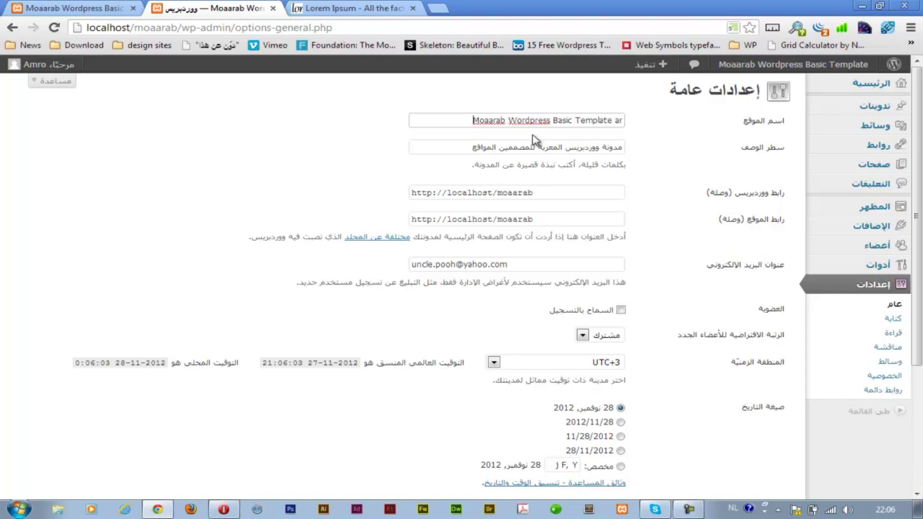
{"action": "scroll", "coordinate": [634, 255], "scroll_direction": "down", "scroll_amount": 4}
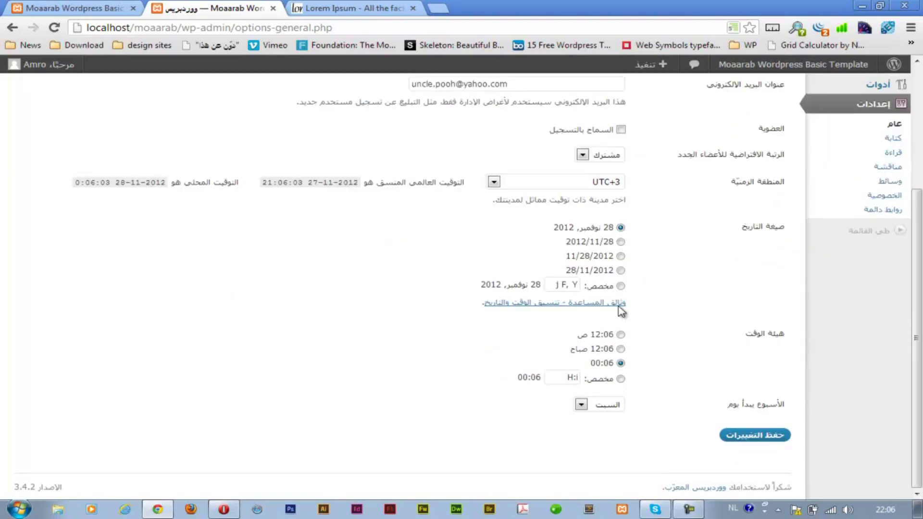
{"action": "left_click", "coordinate": [719, 438]}
{"action": "left_click", "coordinate": [82, 10]}
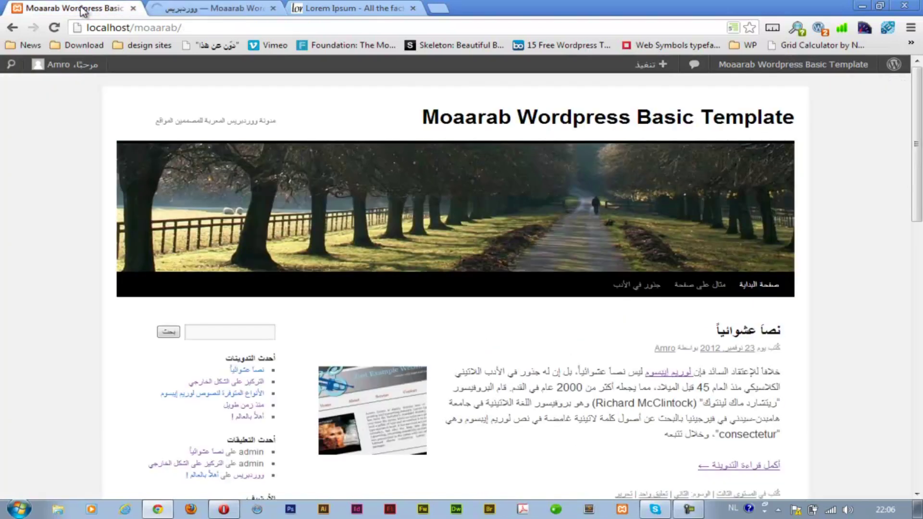
{"action": "left_click", "coordinate": [53, 33]}
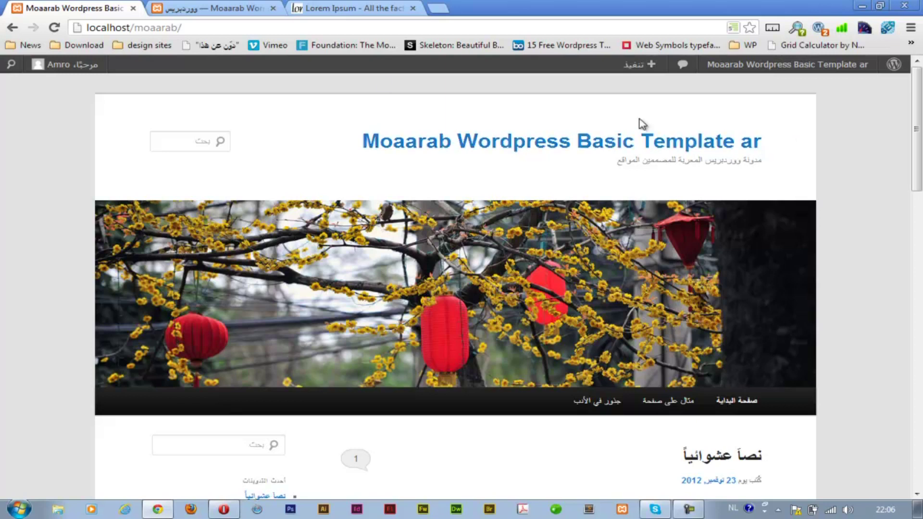
Step: Change the site title to "Moaarab Wordpress Basic Template" in the general settings
{"action": "left_click", "coordinate": [190, 9]}
{"action": "key", "text": "F5"}
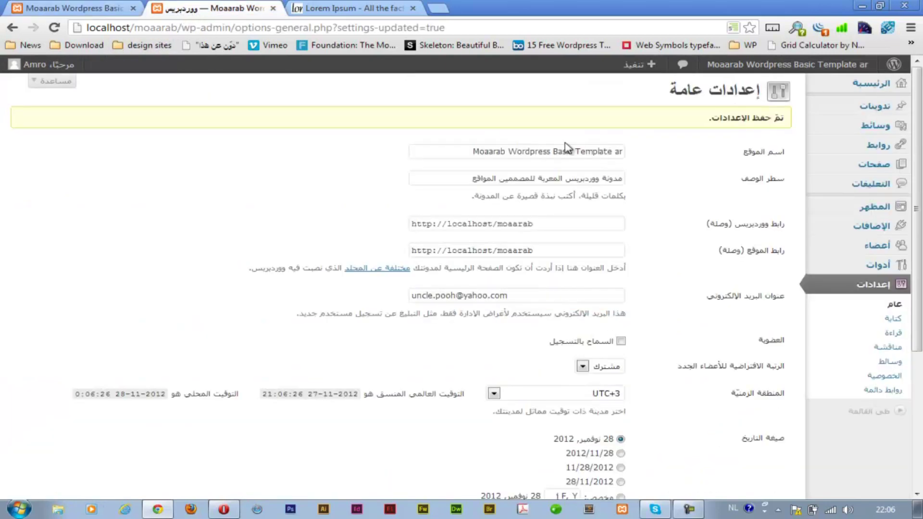
{"action": "left_click", "coordinate": [615, 152]}
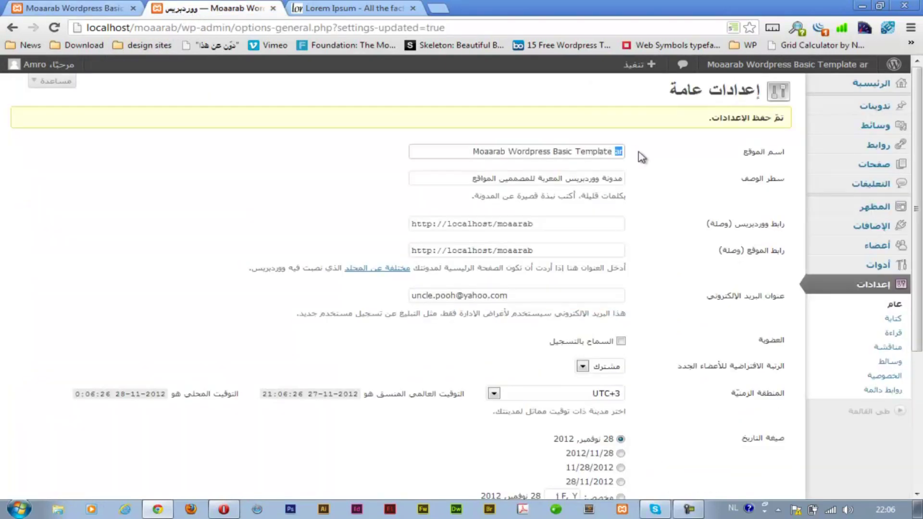
{"action": "key", "text": "BackSpace"}
{"action": "key", "text": "Escape"}
Step: Review the tagline, the WordPress and site addresses and the remaining fields of the general settings
{"action": "left_click_drag", "start_coordinate": [477, 184], "coordinate": [654, 181]}
{"action": "left_click", "coordinate": [658, 180]}
{"action": "scroll", "coordinate": [659, 176], "scroll_direction": "down", "scroll_amount": 3}
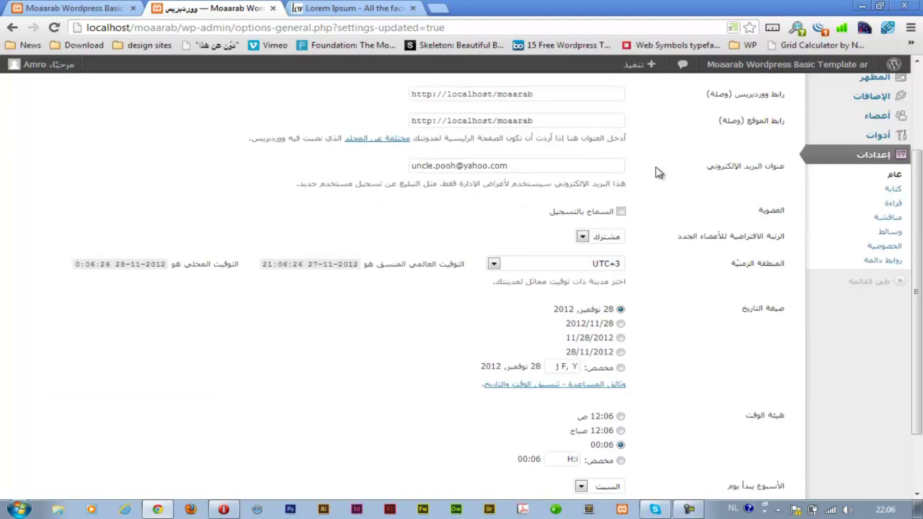
{"action": "scroll", "coordinate": [663, 166], "scroll_direction": "up", "scroll_amount": 2}
{"action": "left_click_drag", "start_coordinate": [546, 164], "coordinate": [383, 158]}
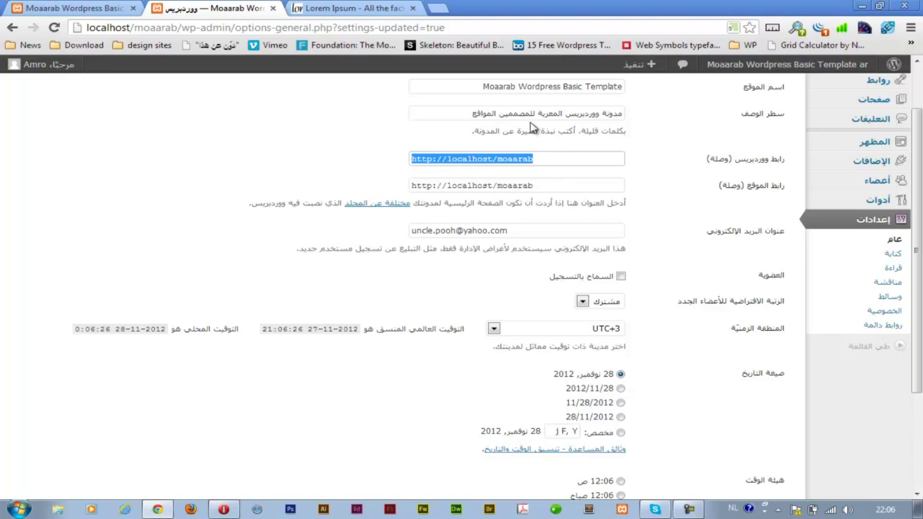
{"action": "scroll", "coordinate": [462, 118], "scroll_direction": "down", "scroll_amount": 3}
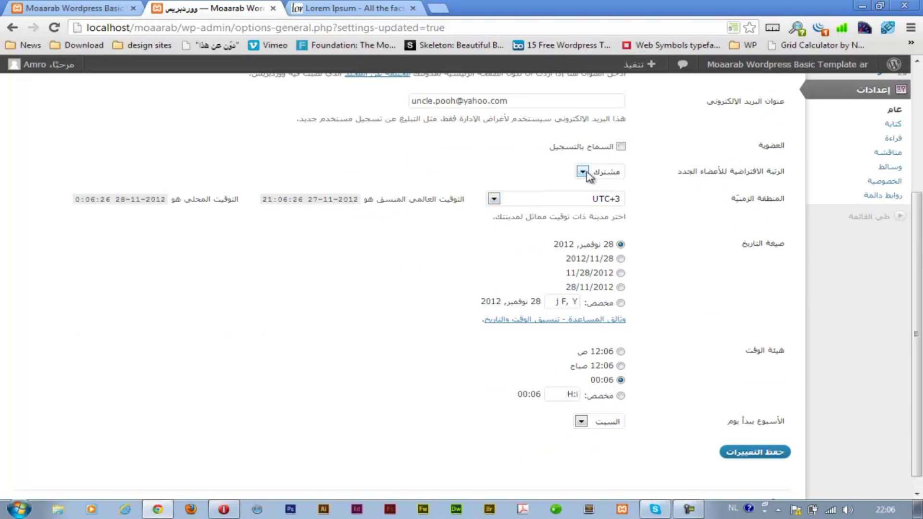
Step: Check the sidebar's login links on the front page in Opera, and allow membership registration in Chrome's general settings
{"action": "left_click", "coordinate": [159, 509]}
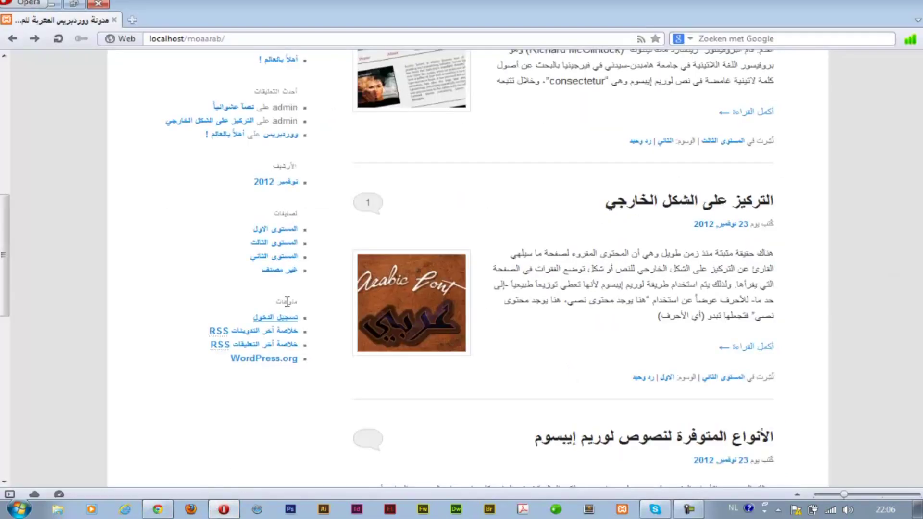
{"action": "left_click", "coordinate": [159, 509]}
{"action": "left_click", "coordinate": [621, 146]}
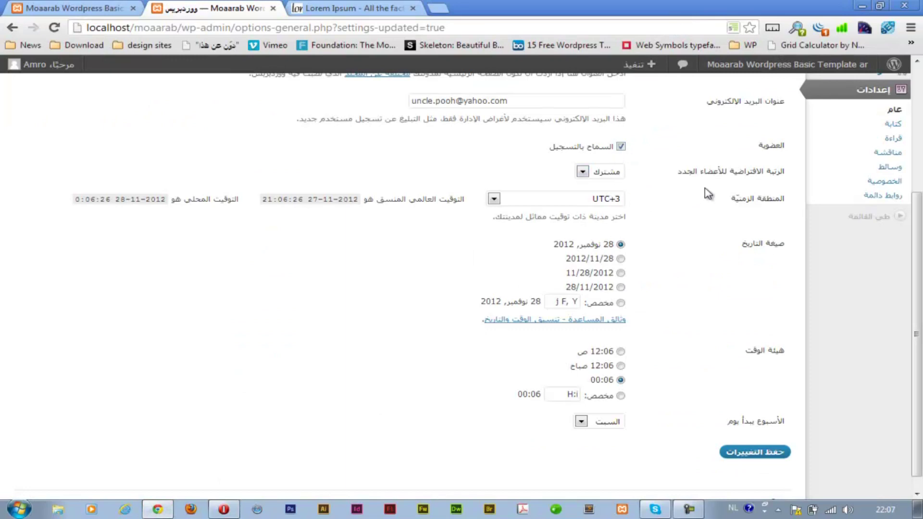
Step: Look through the available default roles for new members and the time zones without changing either setting
{"action": "left_click", "coordinate": [583, 172]}
{"action": "left_click", "coordinate": [620, 176]}
{"action": "left_click", "coordinate": [492, 200]}
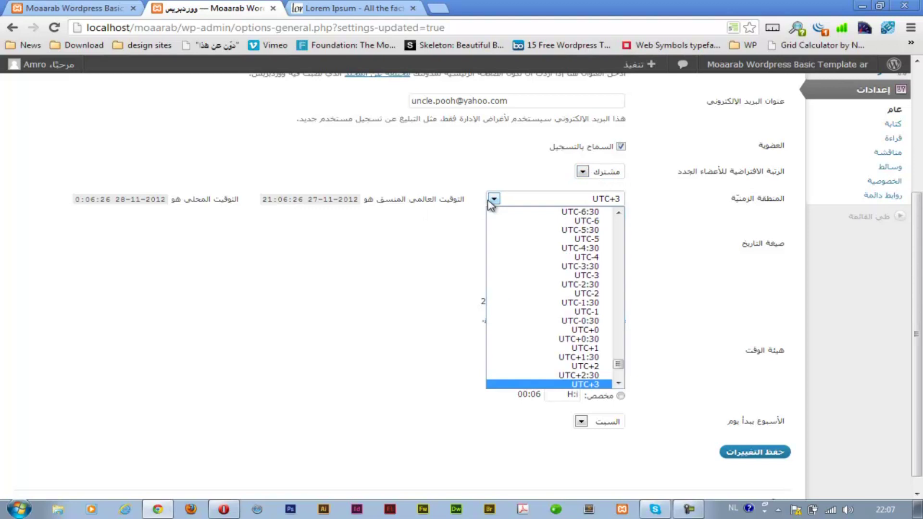
{"action": "left_click_drag", "start_coordinate": [618, 366], "coordinate": [622, 251]}
{"action": "left_click", "coordinate": [665, 239]}
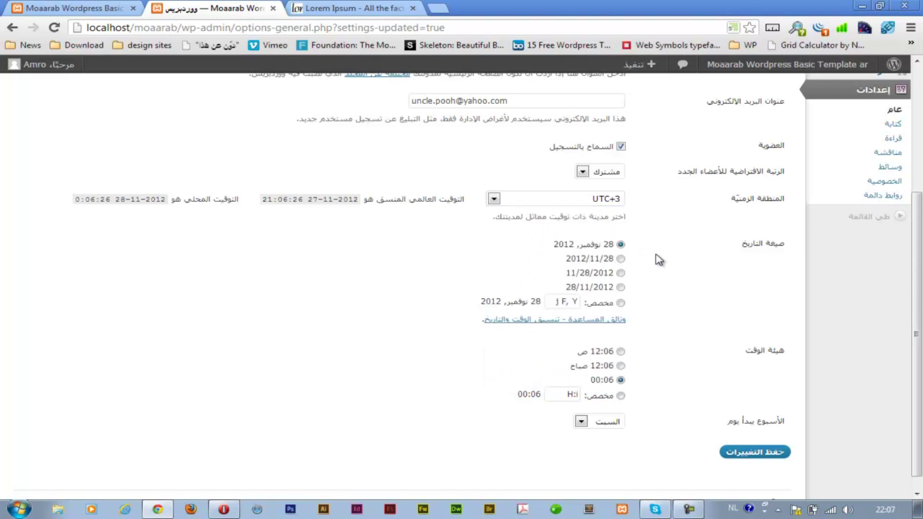
Step: Set the date format to 28/11/2012 and the week's starting day to الاثنين, and save the general settings
{"action": "left_click", "coordinate": [621, 287]}
{"action": "scroll", "coordinate": [675, 346], "scroll_direction": "down", "scroll_amount": 1}
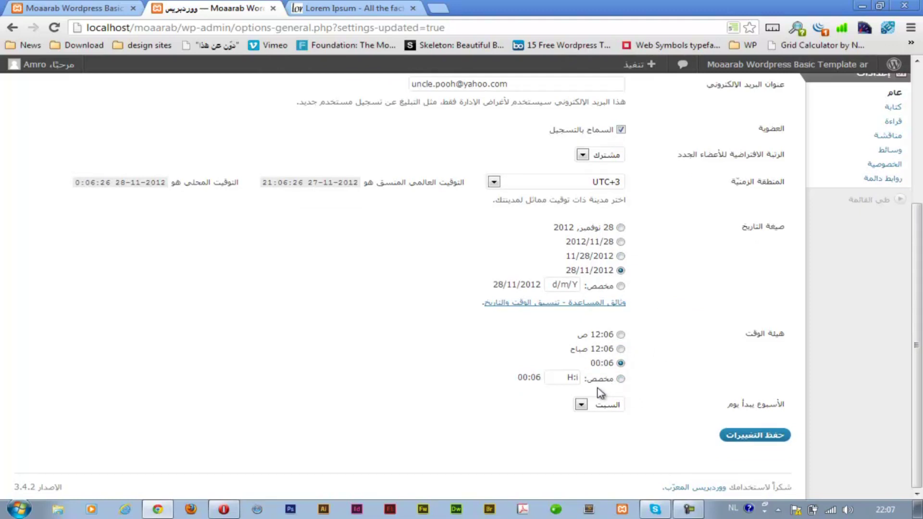
{"action": "left_click", "coordinate": [587, 405]}
{"action": "left_click", "coordinate": [600, 435]}
{"action": "left_click", "coordinate": [760, 435]}
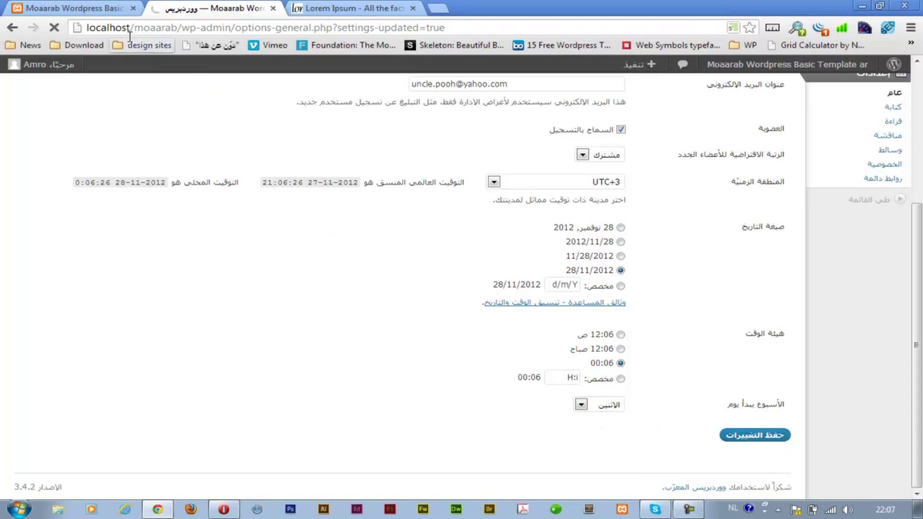
Step: Reload the front page in Chrome and in Opera, and open the site's registration form from Opera's sidebar links
{"action": "left_click", "coordinate": [87, 8]}
{"action": "left_click", "coordinate": [54, 27]}
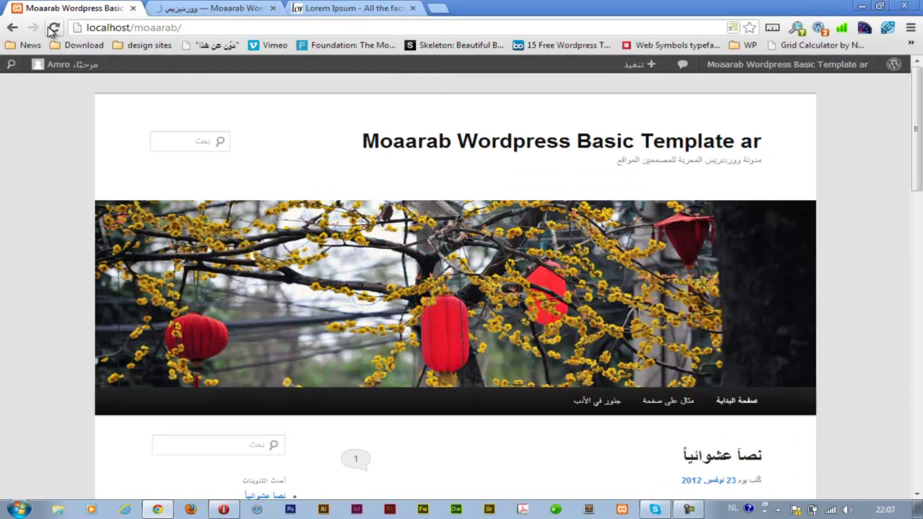
{"action": "left_click", "coordinate": [223, 509]}
{"action": "left_click", "coordinate": [60, 38]}
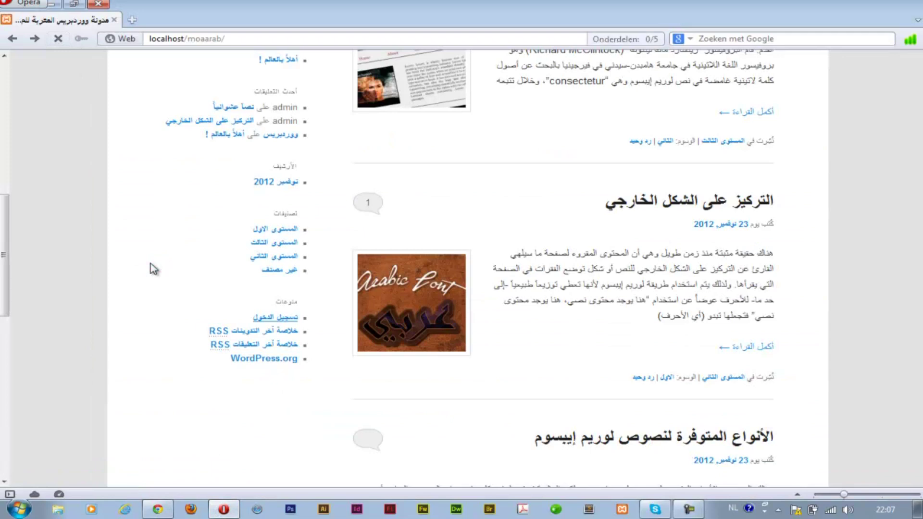
{"action": "left_click", "coordinate": [287, 322]}
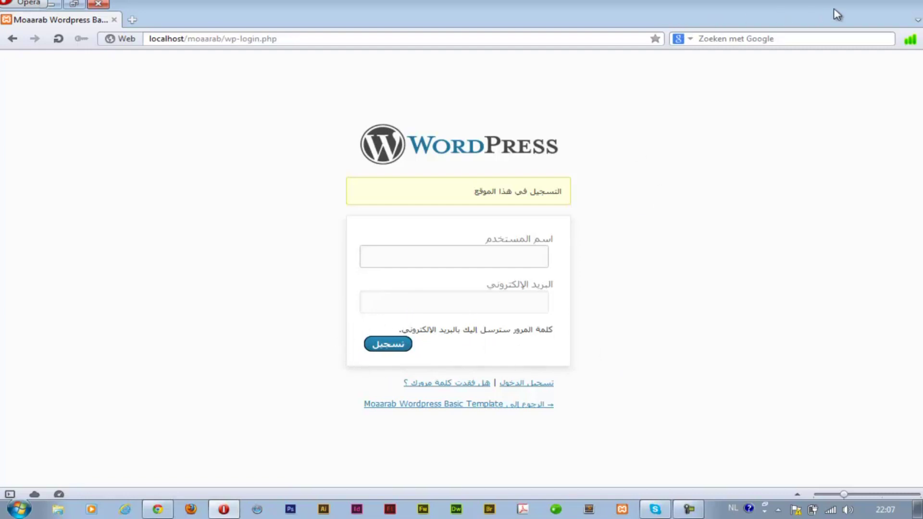
Step: Return to the general settings in Chrome, review the saved options and open the writing settings
{"action": "left_click", "coordinate": [158, 509]}
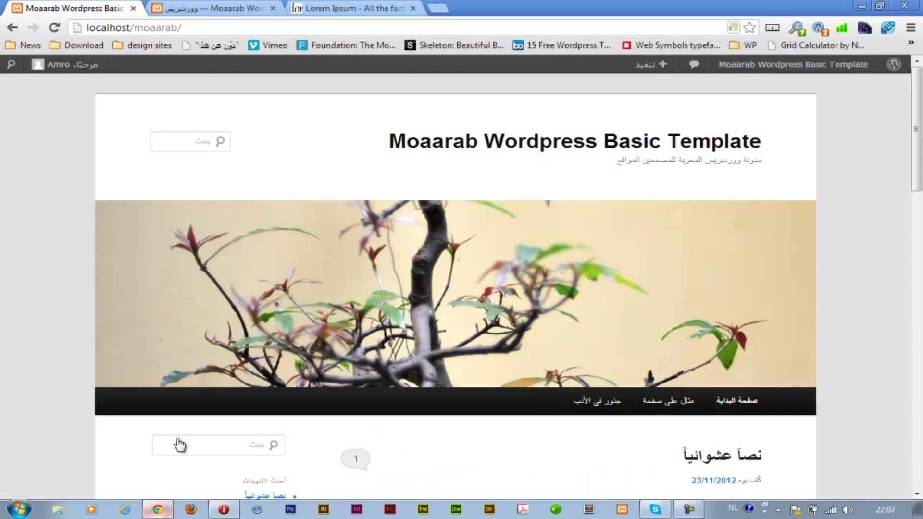
{"action": "left_click", "coordinate": [222, 6]}
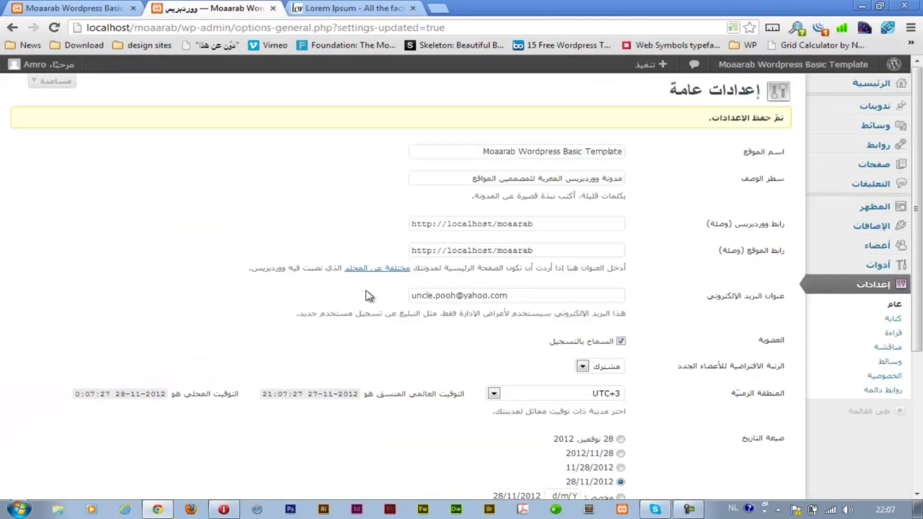
{"action": "scroll", "coordinate": [375, 308], "scroll_direction": "down", "scroll_amount": 5}
{"action": "scroll", "coordinate": [673, 337], "scroll_direction": "up", "scroll_amount": 5}
{"action": "left_click", "coordinate": [892, 318]}
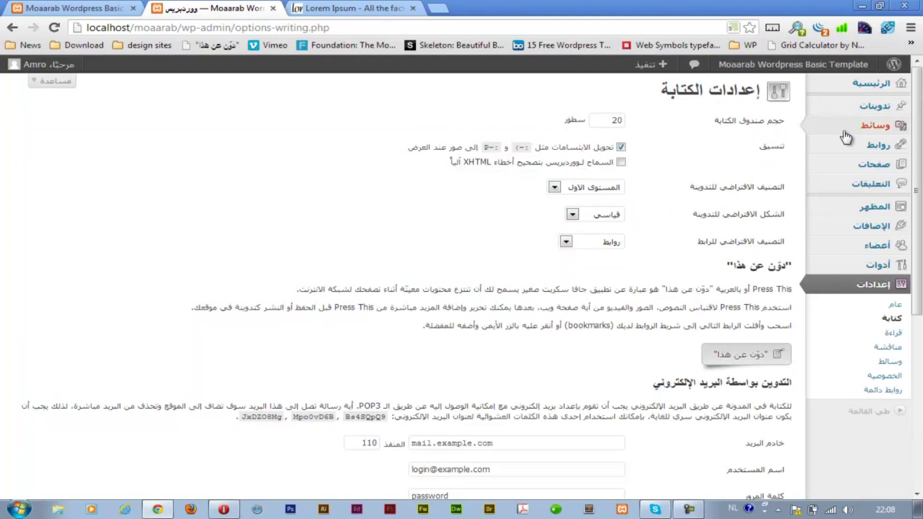
Step: Open the post "نصاً عشوائياً" for editing and examine the height of its writing box
{"action": "left_click", "coordinate": [865, 106]}
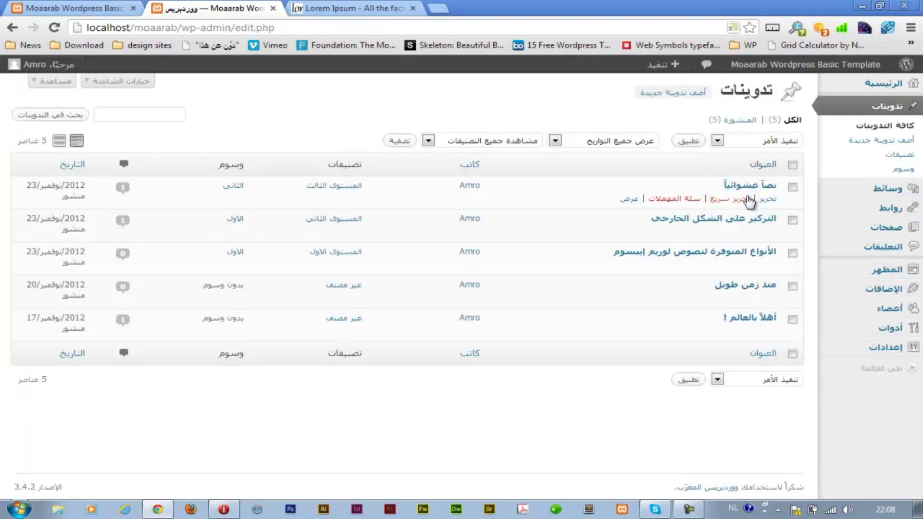
{"action": "left_click", "coordinate": [757, 185]}
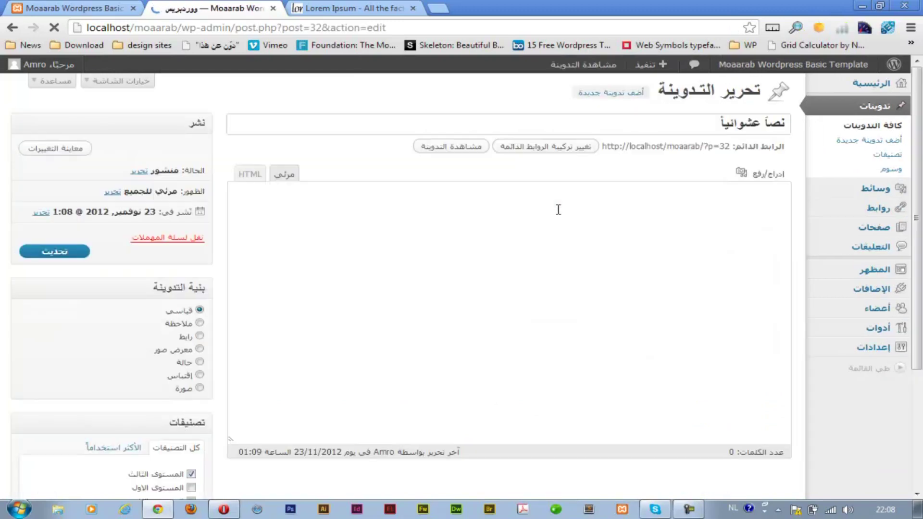
{"action": "scroll", "coordinate": [565, 247], "scroll_direction": "up", "scroll_amount": 2}
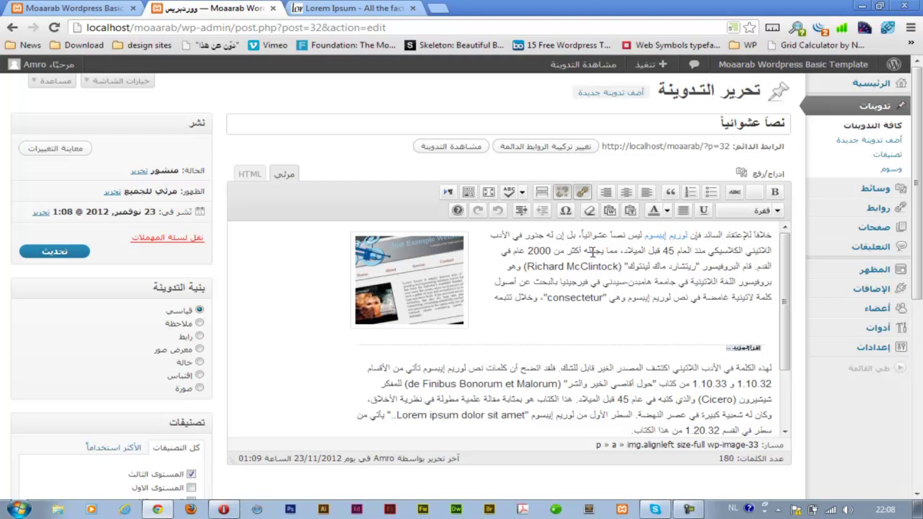
{"action": "scroll", "coordinate": [593, 252], "scroll_direction": "down", "scroll_amount": 3}
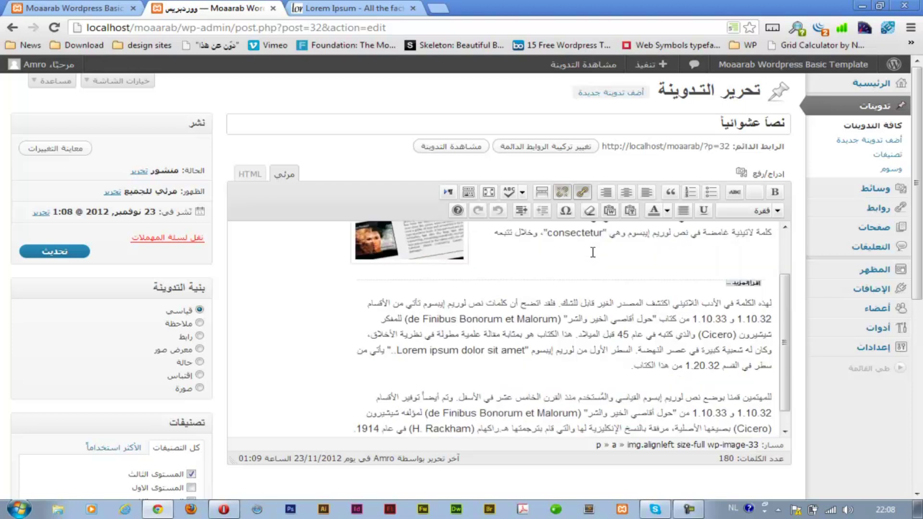
{"action": "scroll", "coordinate": [593, 252], "scroll_direction": "up", "scroll_amount": 3}
{"action": "scroll", "coordinate": [592, 247], "scroll_direction": "down", "scroll_amount": 3}
{"action": "scroll", "coordinate": [592, 247], "scroll_direction": "up", "scroll_amount": 3}
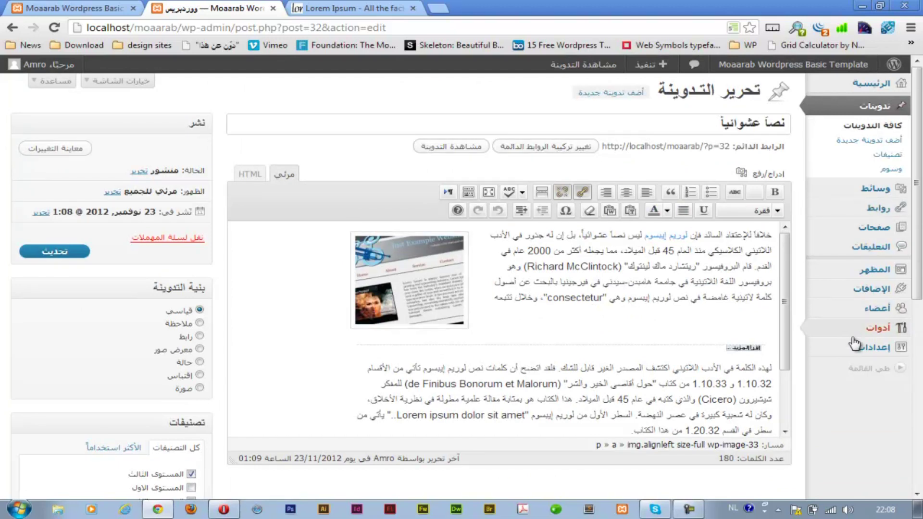
Step: Reopen the writing settings, view the default post categories and keep المستوى الاول selected
{"action": "mouse_move", "coordinate": [882, 358]}
{"action": "left_click", "coordinate": [783, 365]}
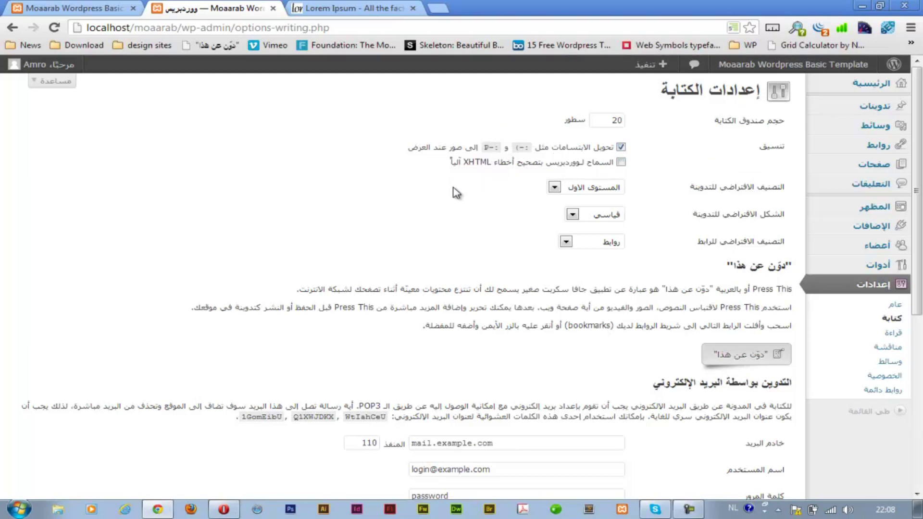
{"action": "scroll", "coordinate": [669, 192], "scroll_direction": "down", "scroll_amount": 2}
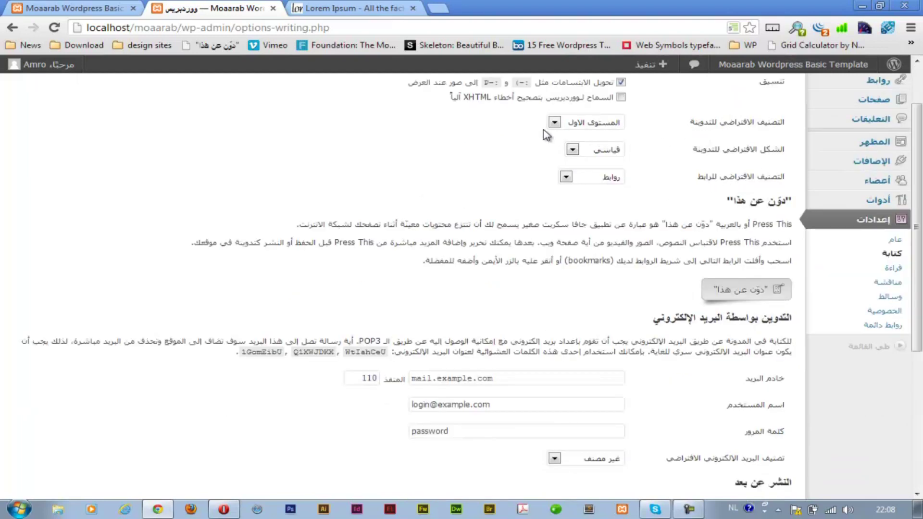
{"action": "left_click", "coordinate": [554, 123]}
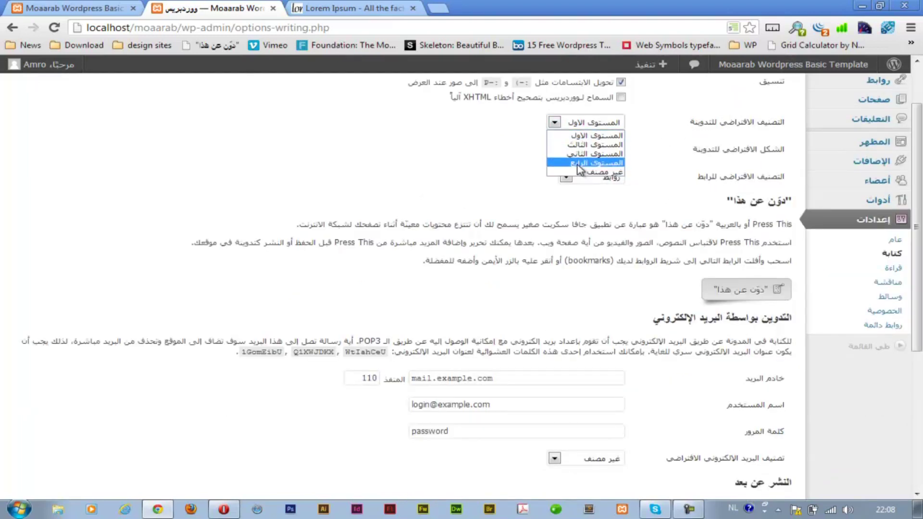
{"action": "left_click", "coordinate": [584, 135]}
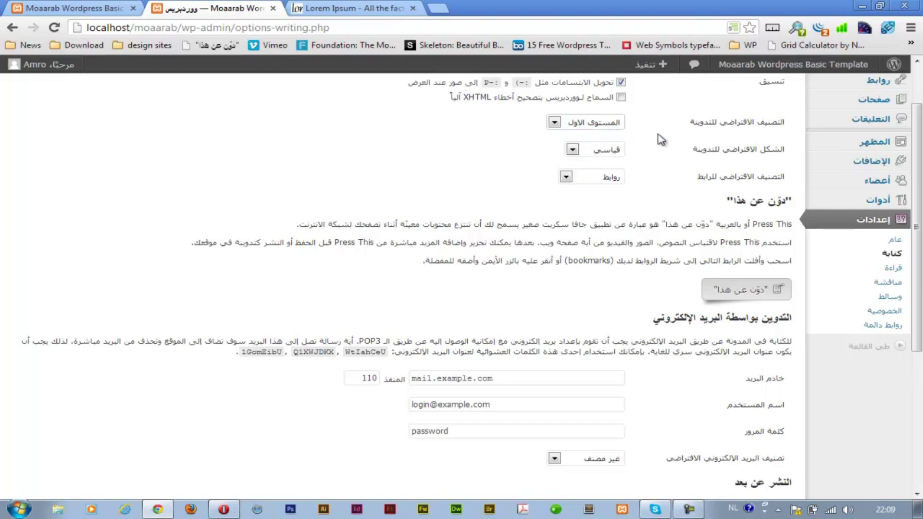
Step: View the choices for the default post format and the default link category without changing them
{"action": "left_click", "coordinate": [573, 150]}
{"action": "left_click", "coordinate": [573, 150]}
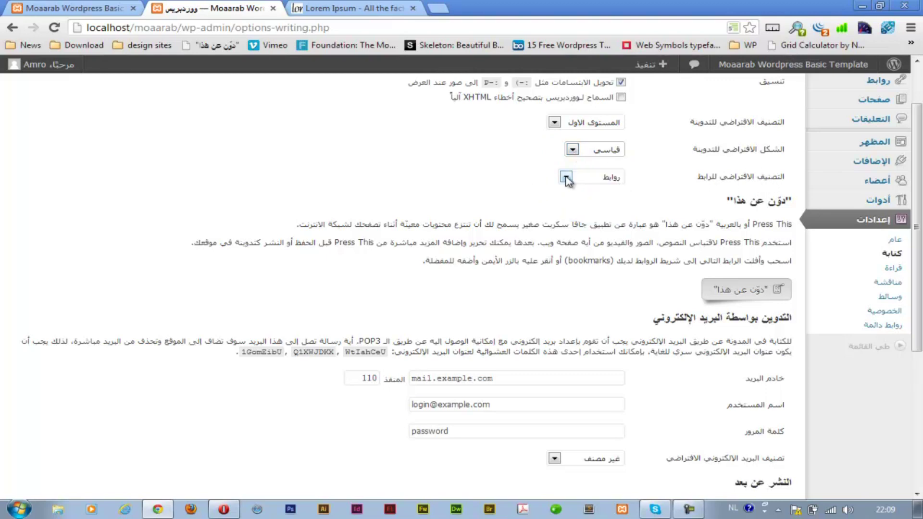
{"action": "left_click", "coordinate": [567, 177]}
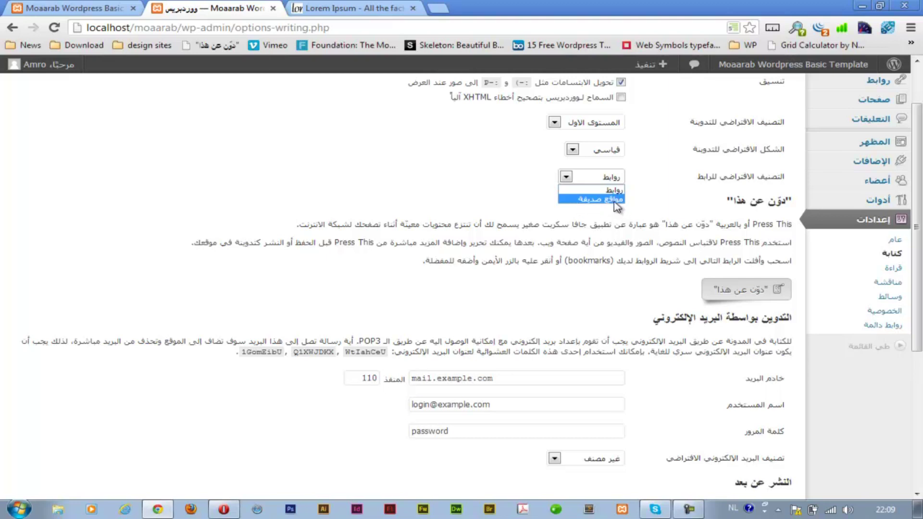
{"action": "left_click", "coordinate": [659, 196]}
Step: Review the Press This, post by e-mail, remote publishing and update services sections of the writing settings
{"action": "scroll", "coordinate": [661, 194], "scroll_direction": "down", "scroll_amount": 1}
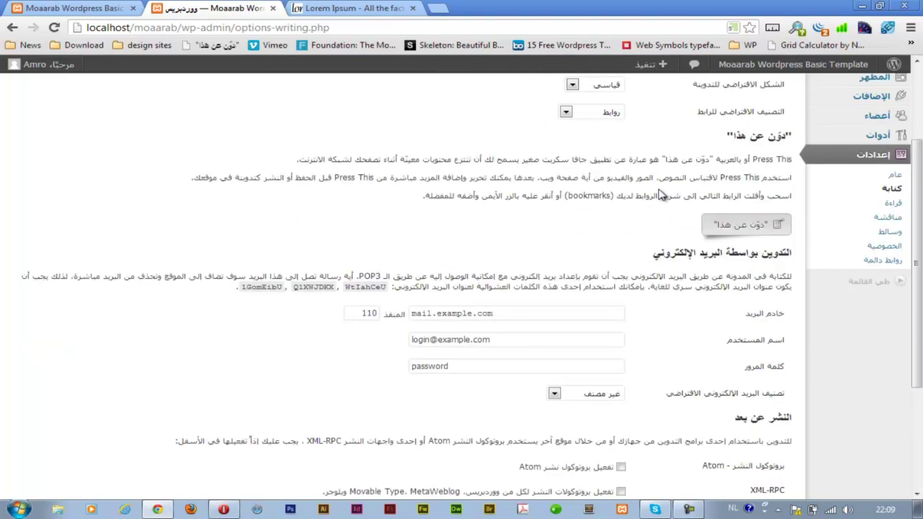
{"action": "scroll", "coordinate": [661, 195], "scroll_direction": "down", "scroll_amount": 2}
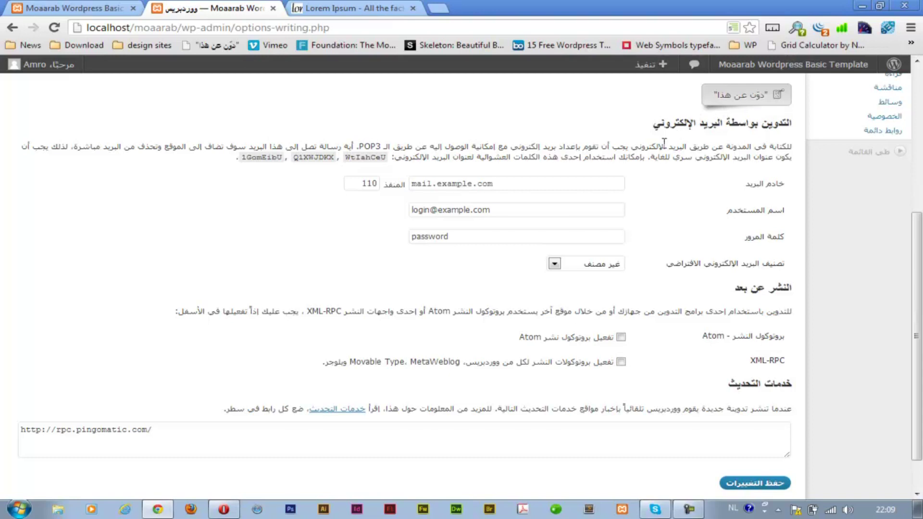
{"action": "scroll", "coordinate": [664, 142], "scroll_direction": "up", "scroll_amount": 1}
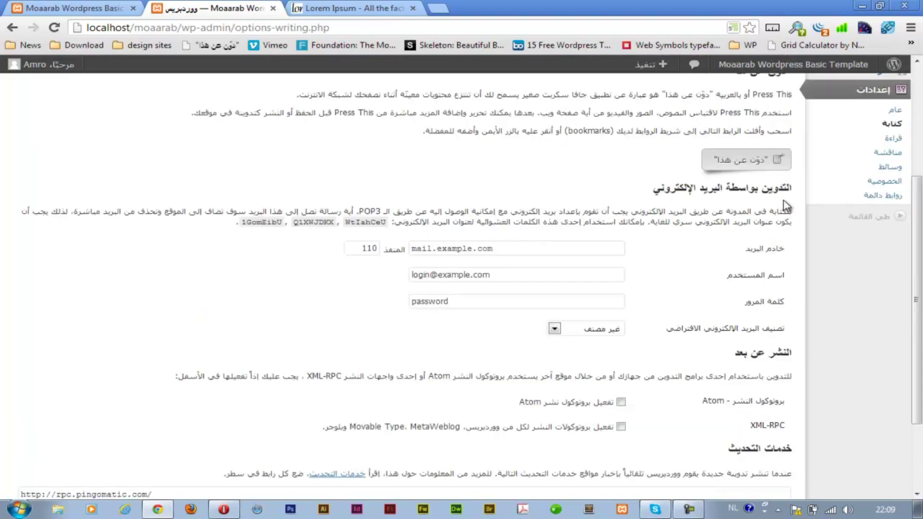
{"action": "scroll", "coordinate": [529, 269], "scroll_direction": "down", "scroll_amount": 1}
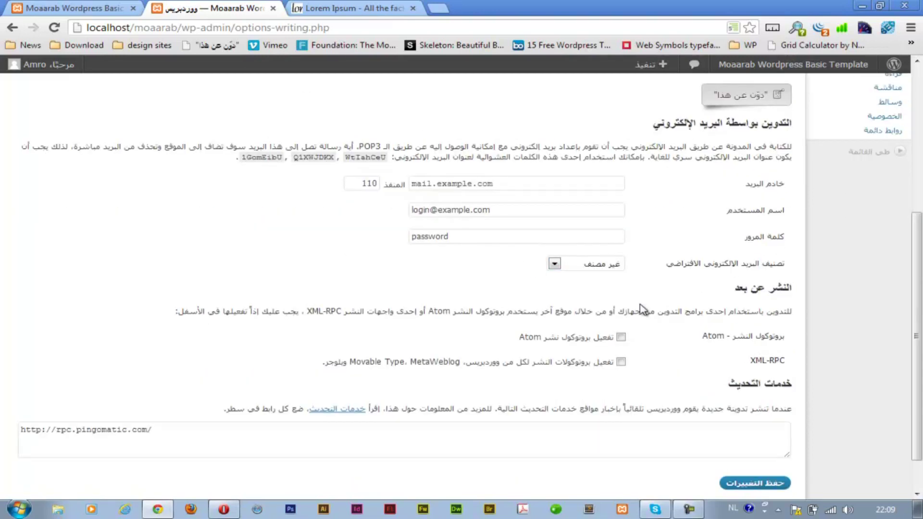
{"action": "scroll", "coordinate": [663, 310], "scroll_direction": "up", "scroll_amount": 2}
Step: Open the reading settings and compare the front page display option with the latest posts listed on the site's home page
{"action": "left_click", "coordinate": [893, 203]}
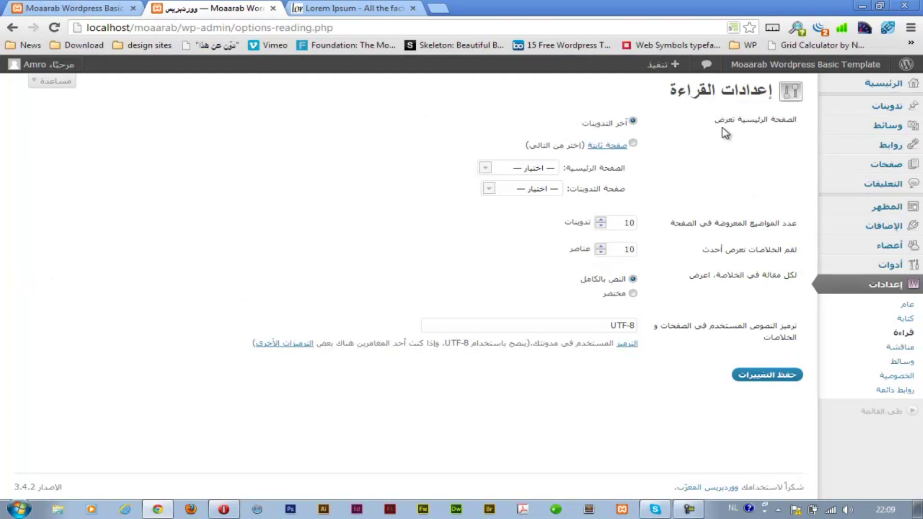
{"action": "left_click", "coordinate": [95, 10]}
{"action": "scroll", "coordinate": [216, 193], "scroll_direction": "down", "scroll_amount": 6}
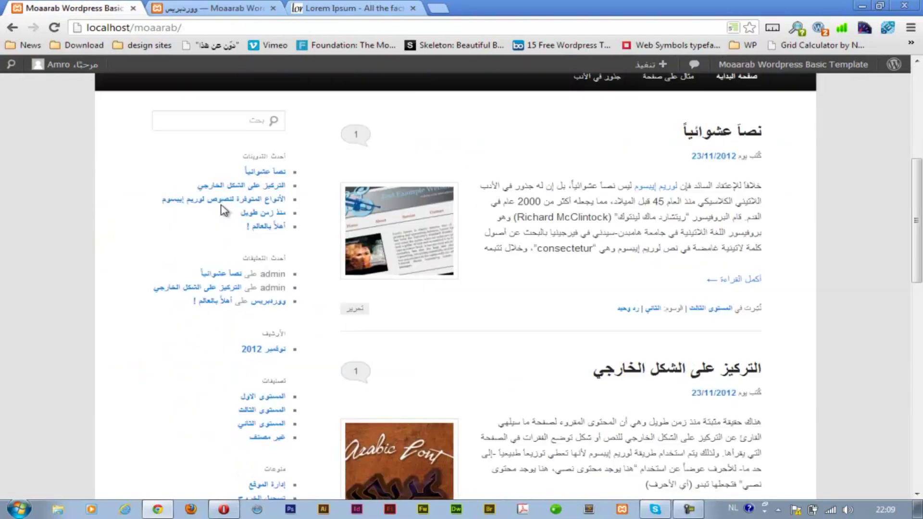
{"action": "scroll", "coordinate": [515, 195], "scroll_direction": "down", "scroll_amount": 6}
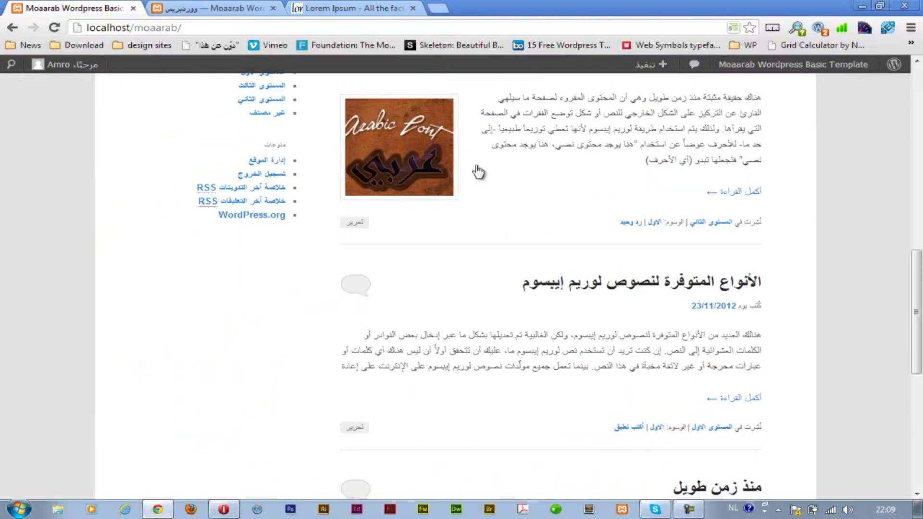
{"action": "left_click", "coordinate": [178, 9]}
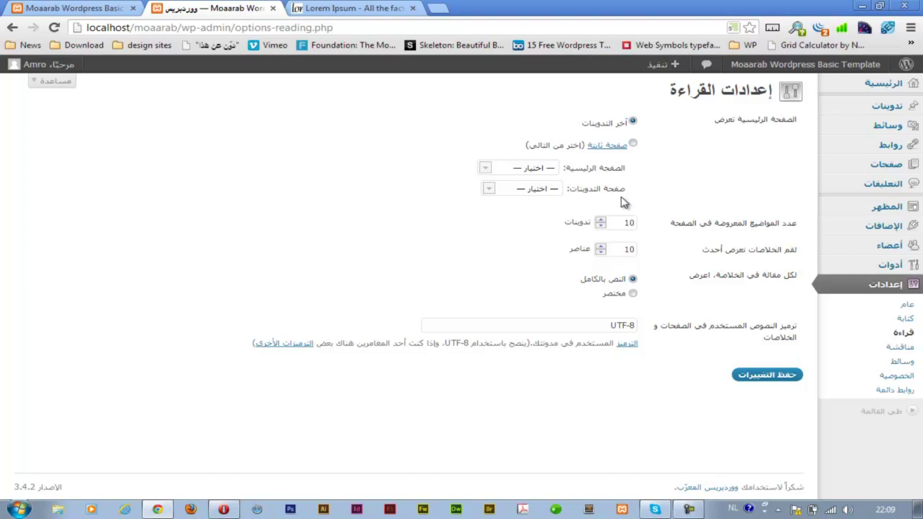
Step: Try the static page option for the front page, view the front page and posts page choices, and restore آخر التدوينات
{"action": "left_click", "coordinate": [634, 145]}
{"action": "left_click", "coordinate": [490, 168]}
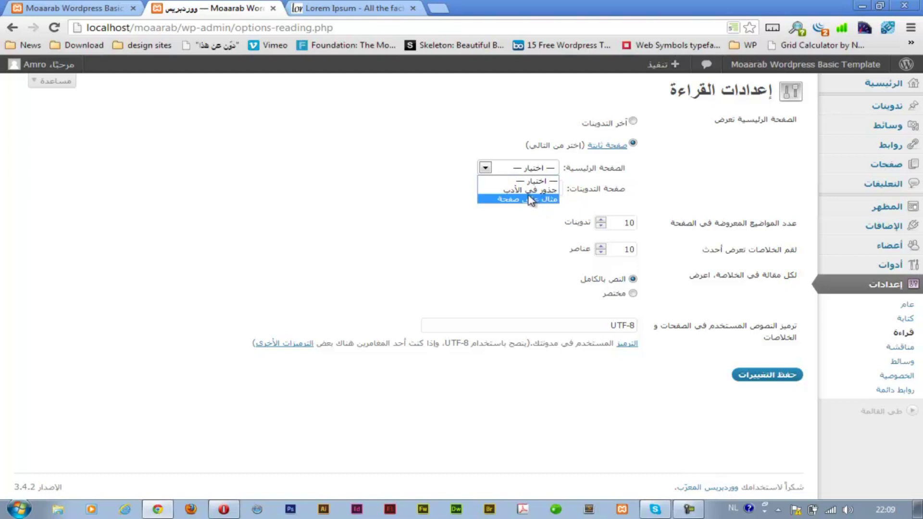
{"action": "left_click", "coordinate": [441, 200]}
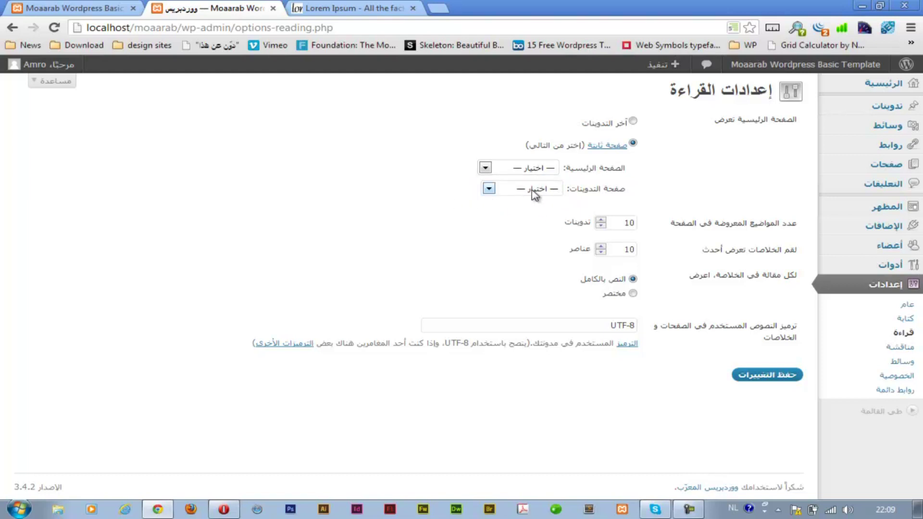
{"action": "left_click", "coordinate": [489, 189]}
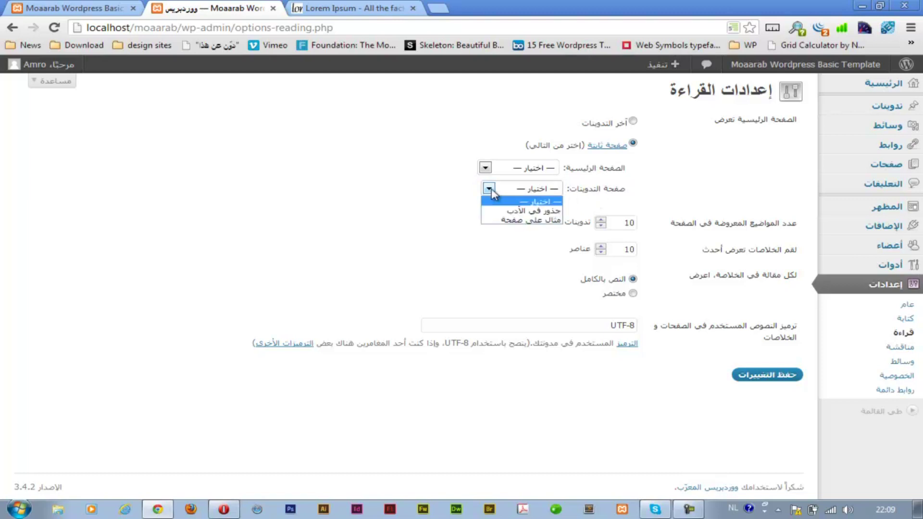
{"action": "left_click", "coordinate": [491, 190]}
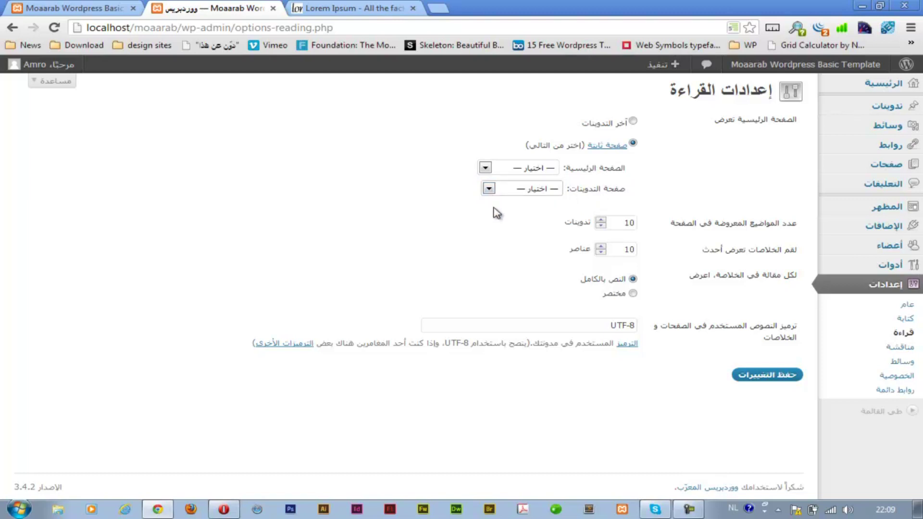
{"action": "left_click", "coordinate": [632, 121]}
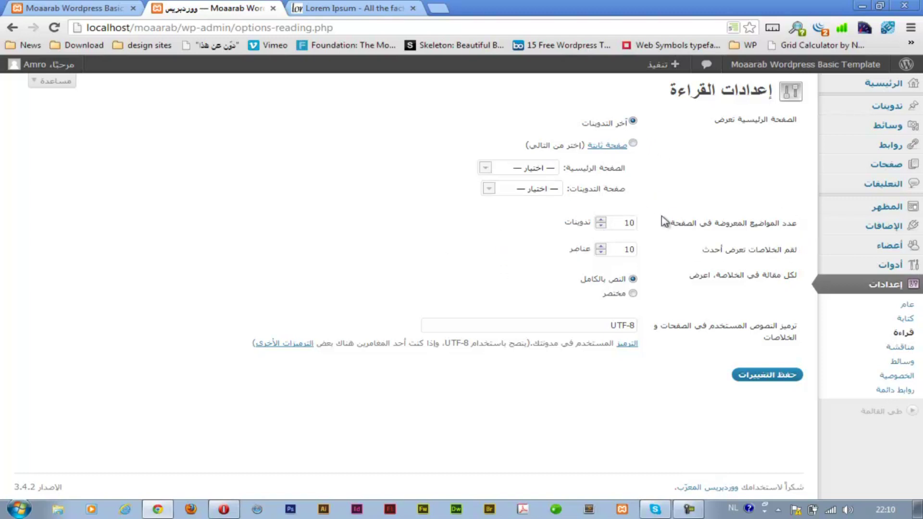
Step: Look through the posts on the site's home page and highlight the text encoding value in the reading settings
{"action": "left_click", "coordinate": [72, 8]}
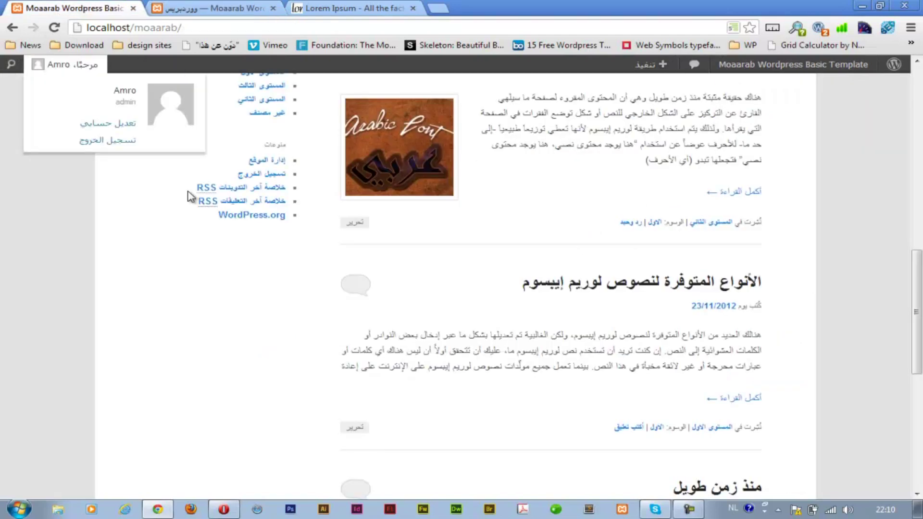
{"action": "scroll", "coordinate": [252, 352], "scroll_direction": "down", "scroll_amount": 10}
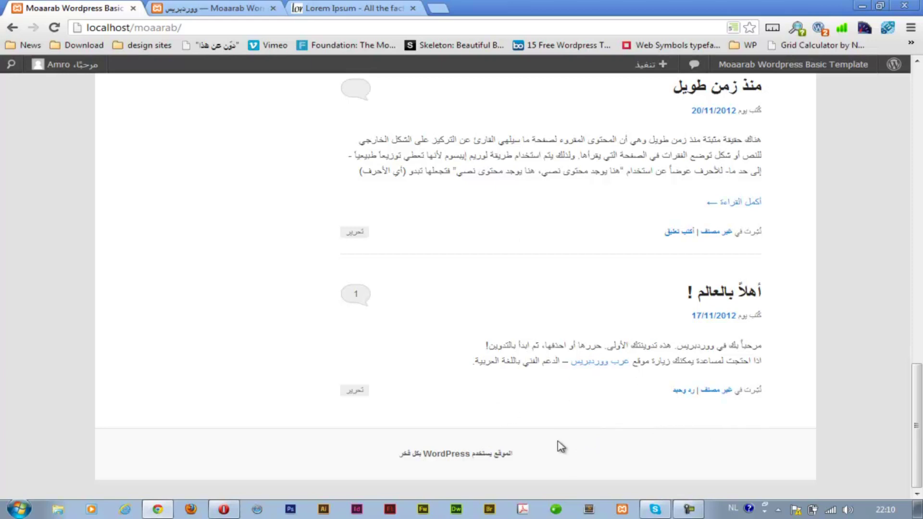
{"action": "left_click", "coordinate": [211, 8]}
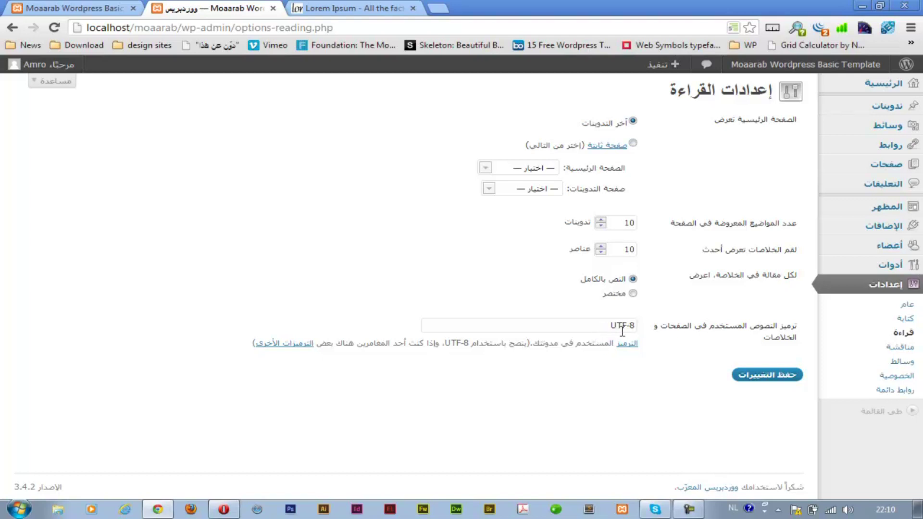
{"action": "left_click_drag", "start_coordinate": [607, 322], "coordinate": [642, 323]}
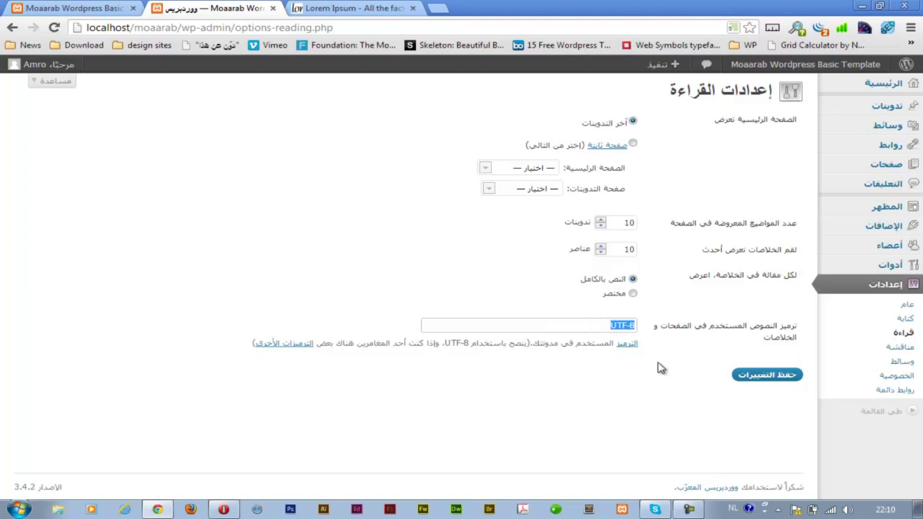
Step: Open the discussion settings and review the comment, moderation, blacklist and avatar sections
{"action": "left_click", "coordinate": [874, 349]}
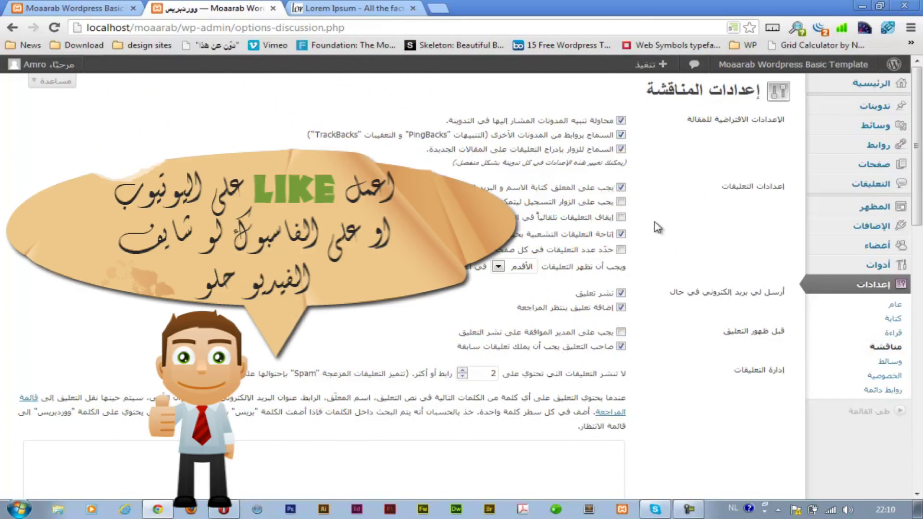
{"action": "scroll", "coordinate": [510, 320], "scroll_direction": "down", "scroll_amount": 4}
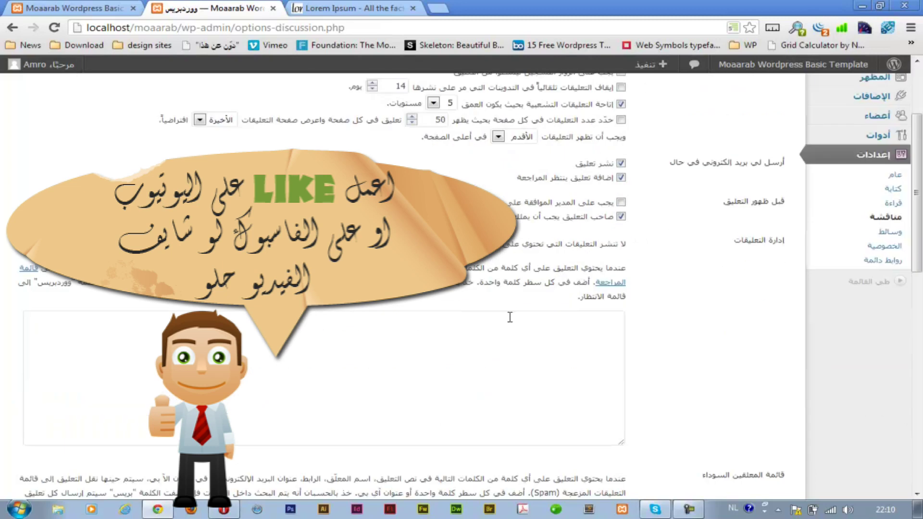
{"action": "scroll", "coordinate": [510, 317], "scroll_direction": "down", "scroll_amount": 5}
{"action": "scroll", "coordinate": [510, 317], "scroll_direction": "up", "scroll_amount": 5}
{"action": "scroll", "coordinate": [510, 317], "scroll_direction": "down", "scroll_amount": 7}
{"action": "scroll", "coordinate": [510, 318], "scroll_direction": "down", "scroll_amount": 4}
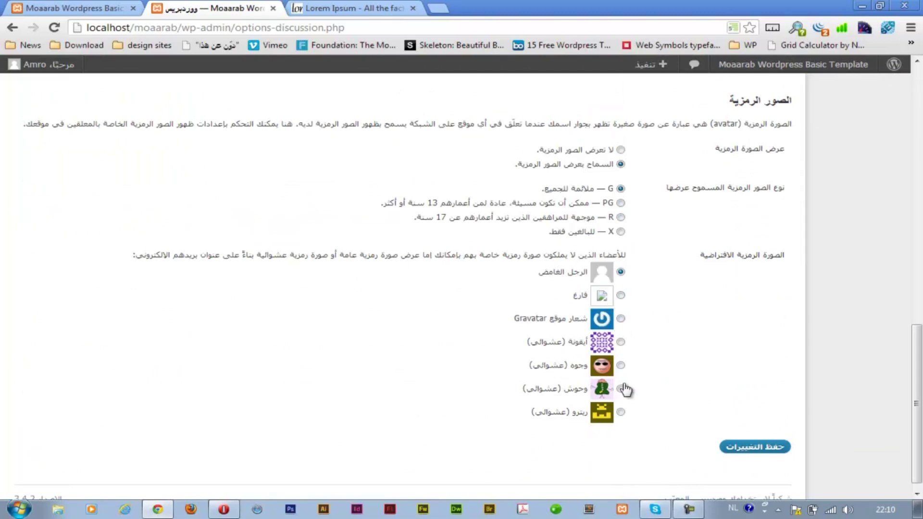
{"action": "scroll", "coordinate": [656, 375], "scroll_direction": "up", "scroll_amount": 10}
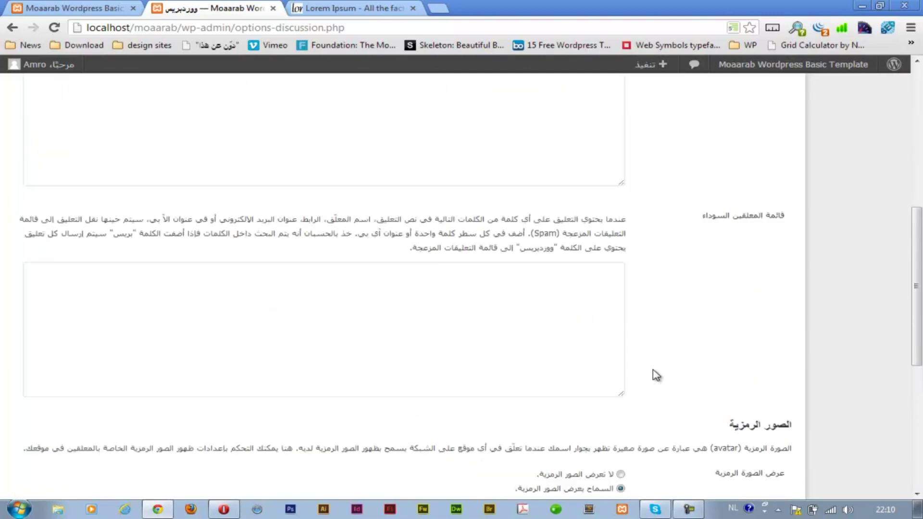
{"action": "scroll", "coordinate": [656, 375], "scroll_direction": "down", "scroll_amount": 7}
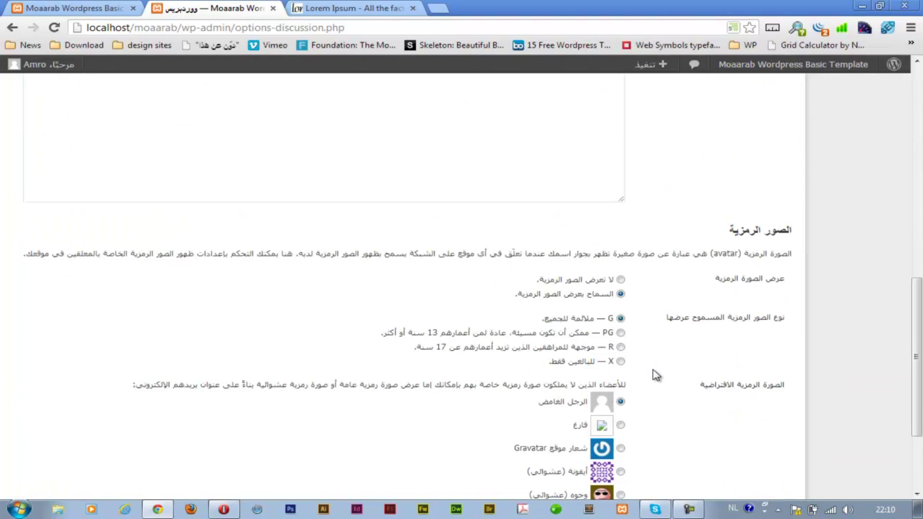
{"action": "scroll", "coordinate": [656, 375], "scroll_direction": "up", "scroll_amount": 9}
{"action": "scroll", "coordinate": [656, 375], "scroll_direction": "up", "scroll_amount": 3}
Step: Review the image size, embed and file upload sections of the media settings, and open the privacy settings
{"action": "left_click", "coordinate": [888, 362]}
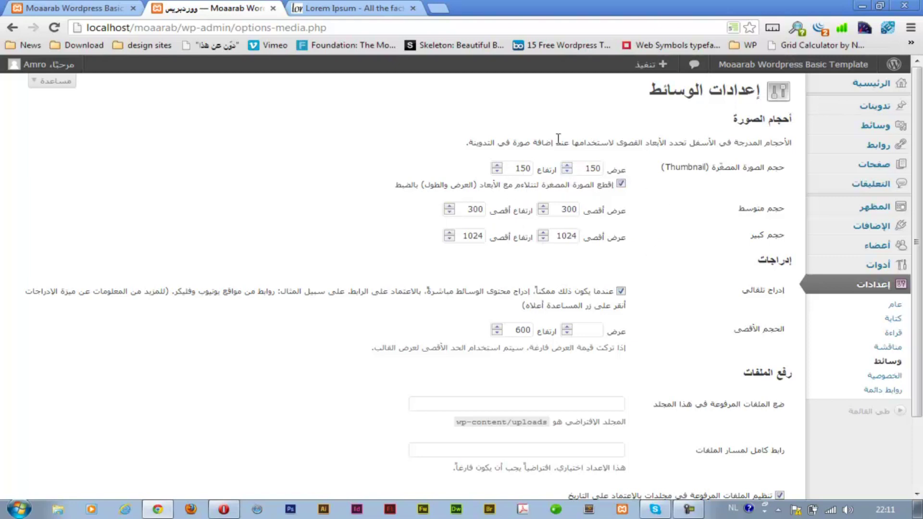
{"action": "scroll", "coordinate": [627, 320], "scroll_direction": "down", "scroll_amount": 2}
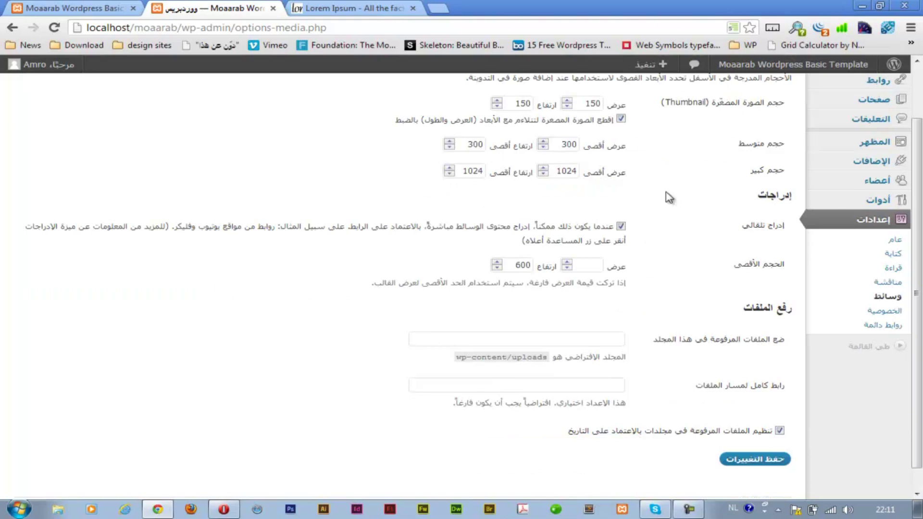
{"action": "left_click", "coordinate": [589, 341]}
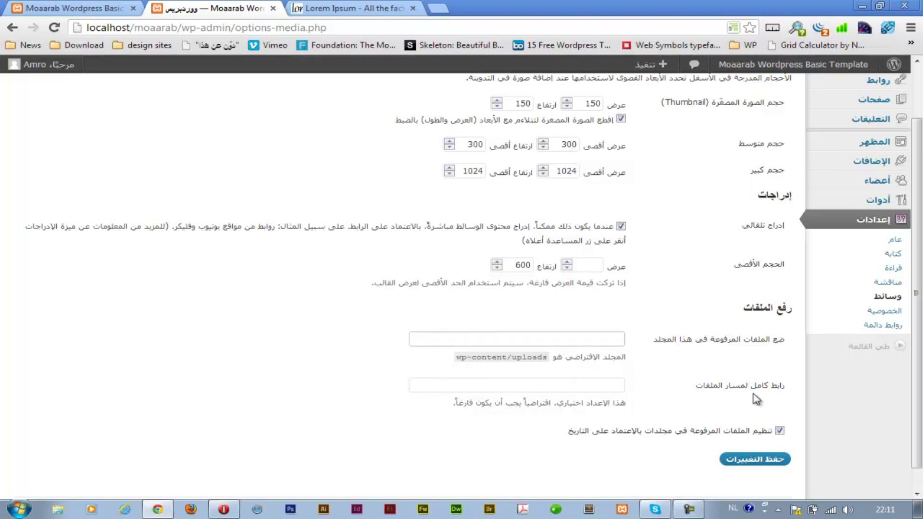
{"action": "scroll", "coordinate": [674, 357], "scroll_direction": "up", "scroll_amount": 2}
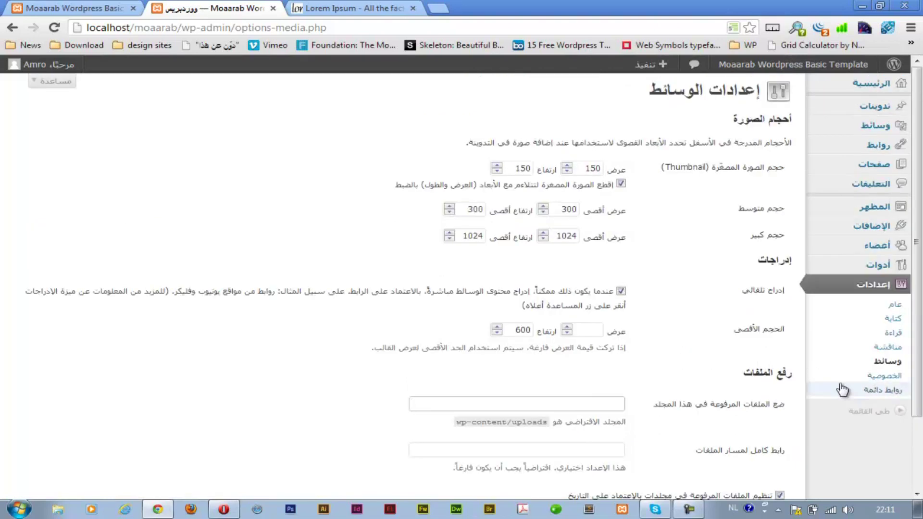
{"action": "left_click", "coordinate": [874, 380]}
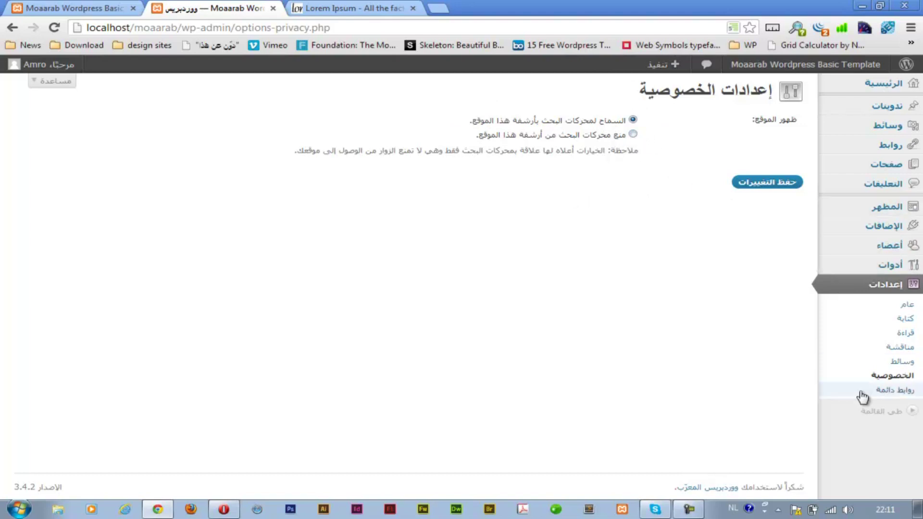
Step: Open the permalink settings and examine the site addresses of the post "نصاً عشوائياً" and the page "مثال على صفحة"
{"action": "left_click", "coordinate": [894, 391]}
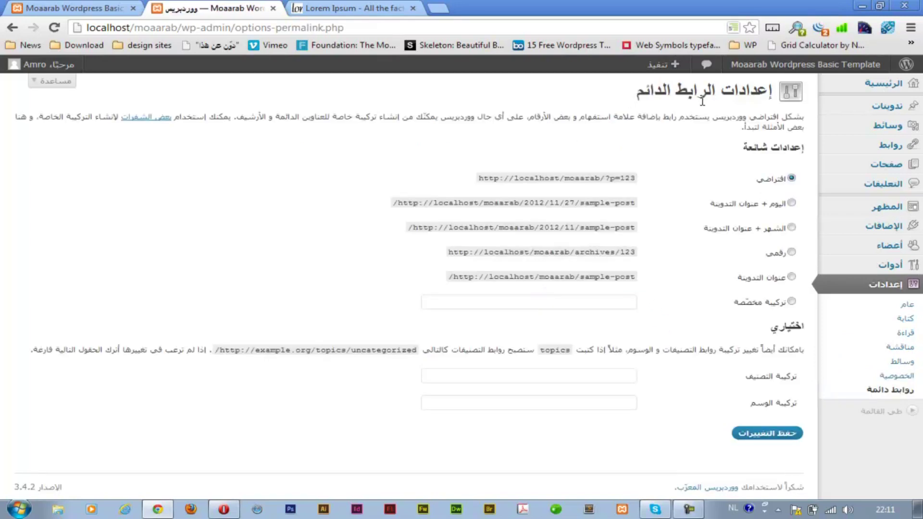
{"action": "left_click", "coordinate": [115, 9]}
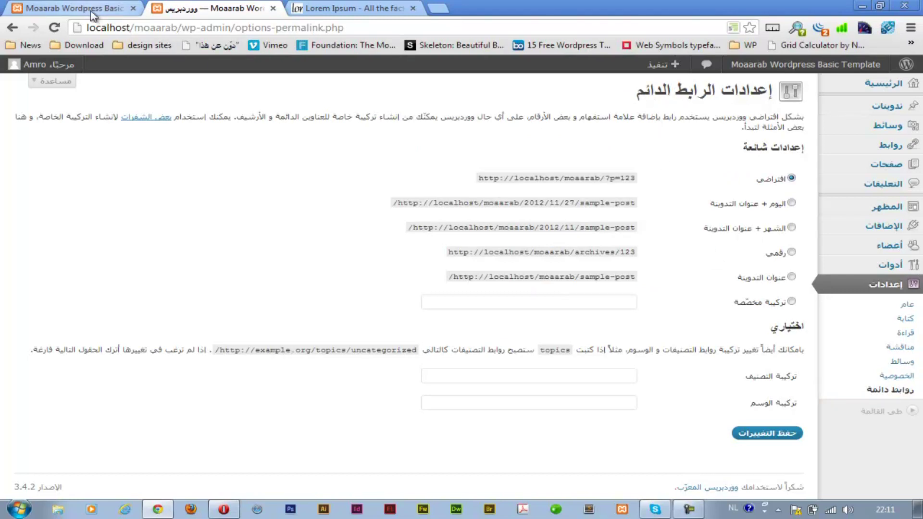
{"action": "scroll", "coordinate": [488, 239], "scroll_direction": "up", "scroll_amount": 20}
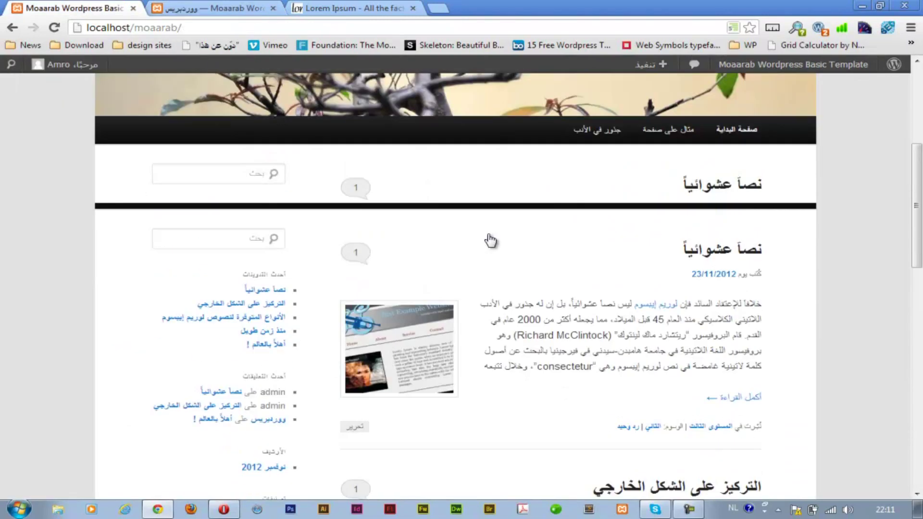
{"action": "scroll", "coordinate": [362, 238], "scroll_direction": "down", "scroll_amount": 3}
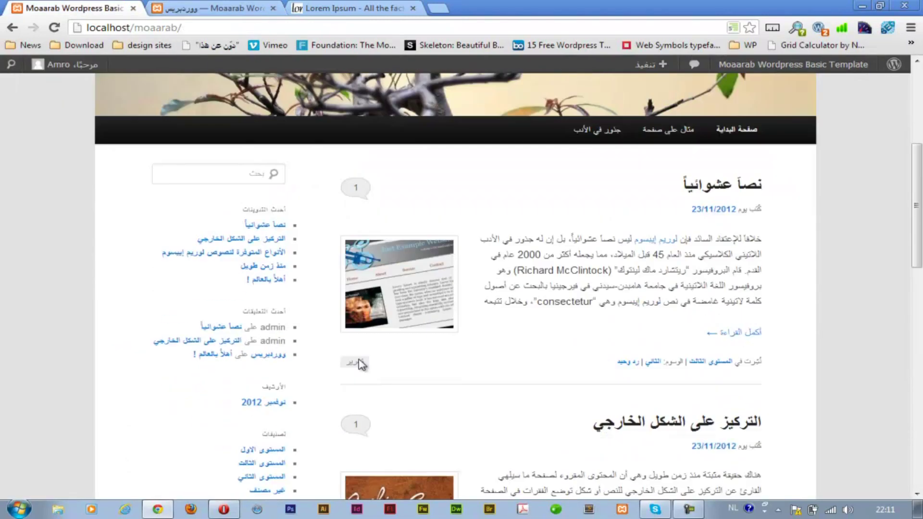
{"action": "left_click", "coordinate": [736, 188]}
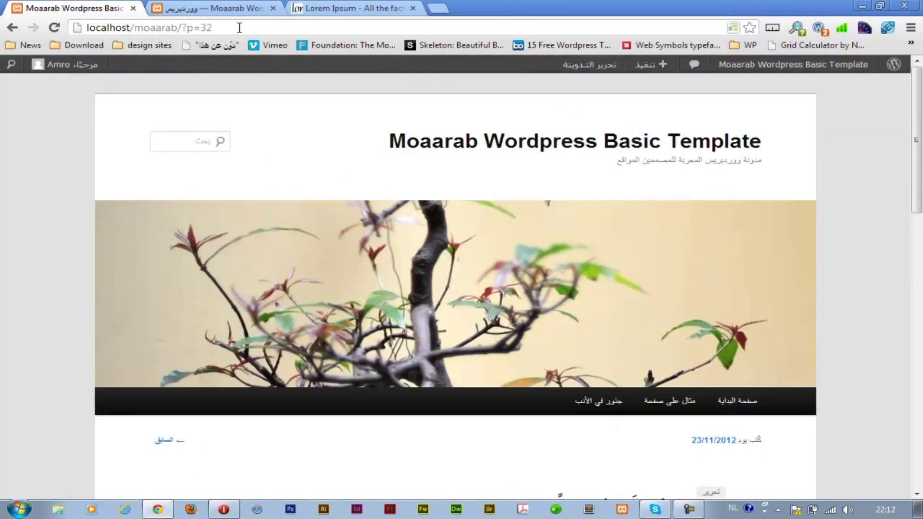
{"action": "left_click", "coordinate": [222, 28]}
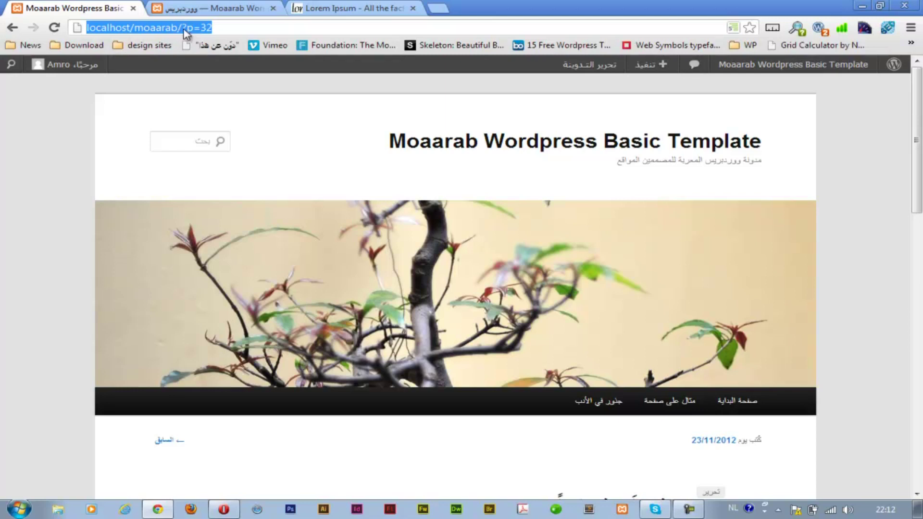
{"action": "left_click", "coordinate": [214, 27]}
{"action": "scroll", "coordinate": [539, 262], "scroll_direction": "down", "scroll_amount": 3}
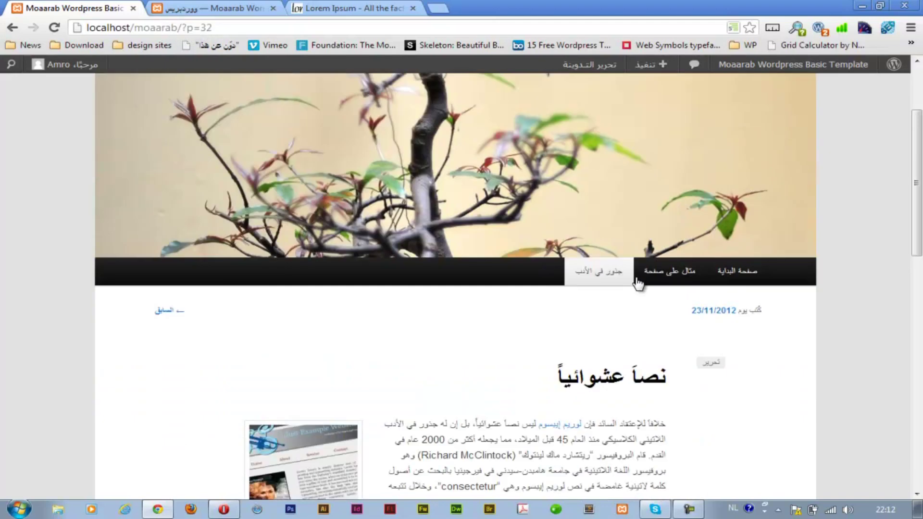
{"action": "left_click", "coordinate": [669, 282]}
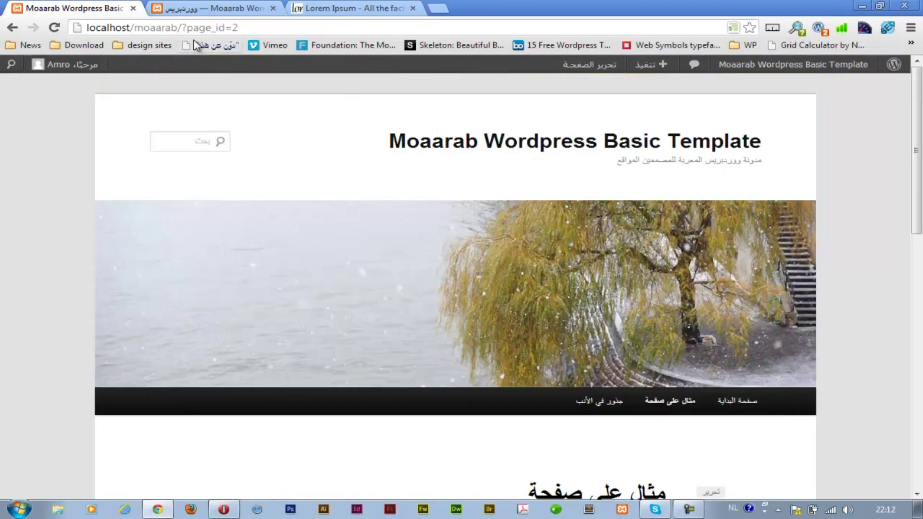
Step: Set the permalink structure to عنوان التدوينة (/%postname%/) and save the changes
{"action": "left_click", "coordinate": [213, 6]}
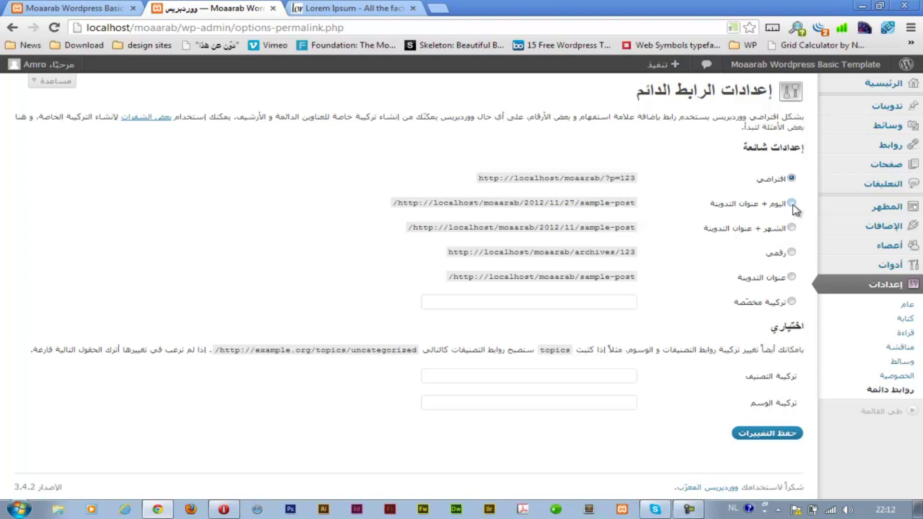
{"action": "left_click", "coordinate": [791, 278]}
{"action": "left_click", "coordinate": [764, 438]}
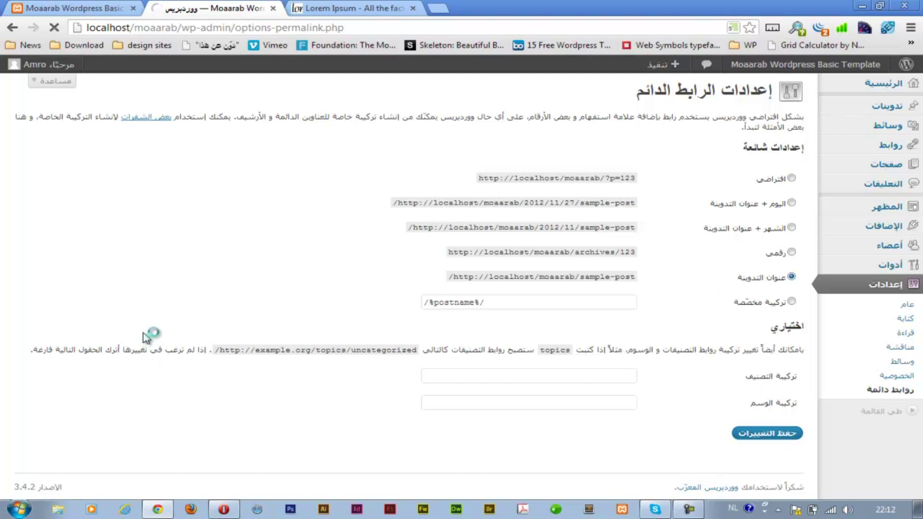
Step: Reload the page "مثال على صفحة" on the site and examine its new address and content
{"action": "left_click", "coordinate": [80, 18]}
{"action": "left_click", "coordinate": [54, 27]}
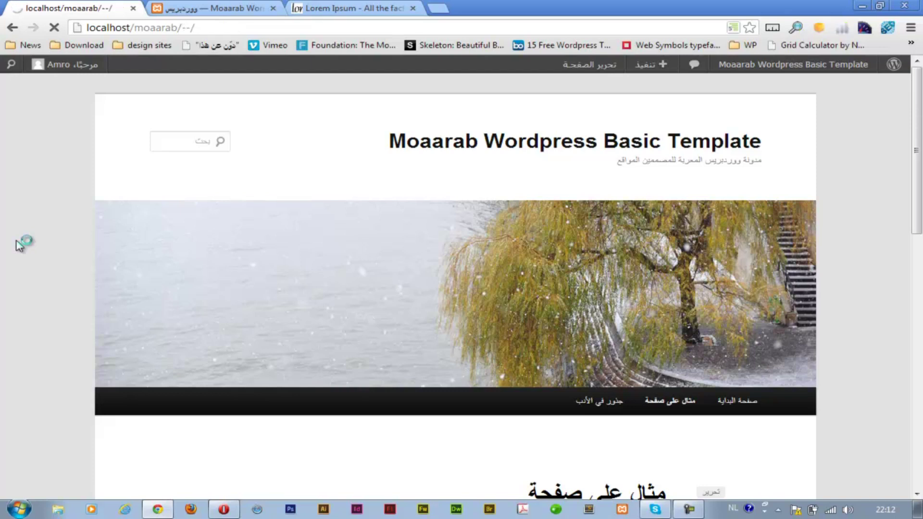
{"action": "scroll", "coordinate": [452, 306], "scroll_direction": "down", "scroll_amount": 4}
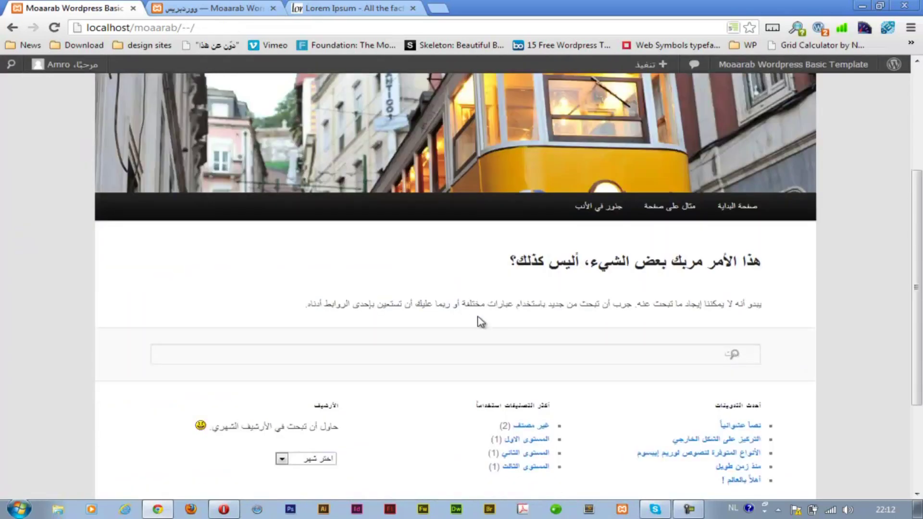
Step: Look over the search box and links on the page-not-found screen and return to the site's home page
{"action": "scroll", "coordinate": [537, 325], "scroll_direction": "down", "scroll_amount": 3}
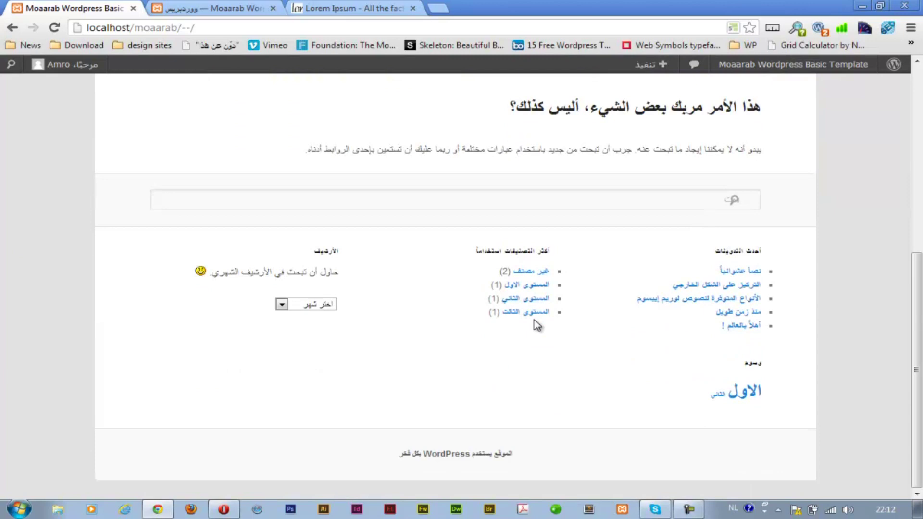
{"action": "scroll", "coordinate": [537, 325], "scroll_direction": "up", "scroll_amount": 10}
{"action": "left_click", "coordinate": [593, 148]}
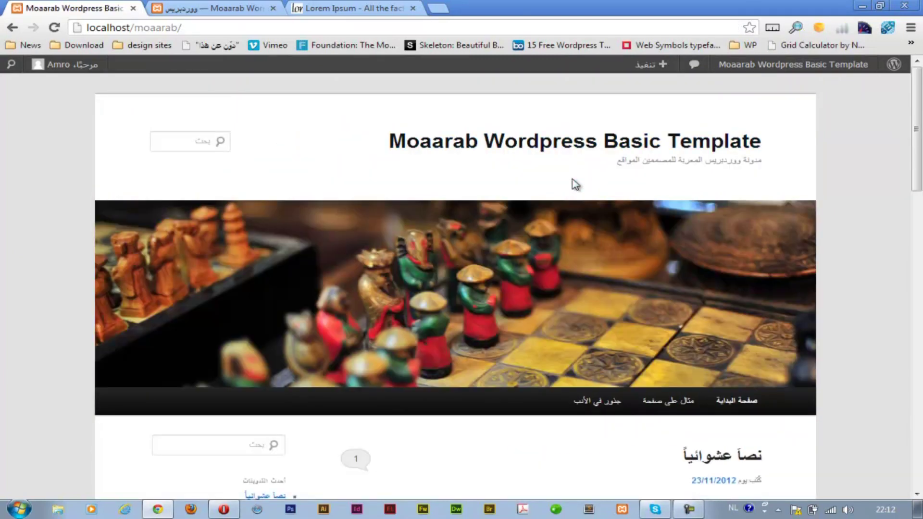
Step: Open the post "التركيز على الشكل الخارجي" from the home page and examine its address and content
{"action": "scroll", "coordinate": [498, 299], "scroll_direction": "down", "scroll_amount": 8}
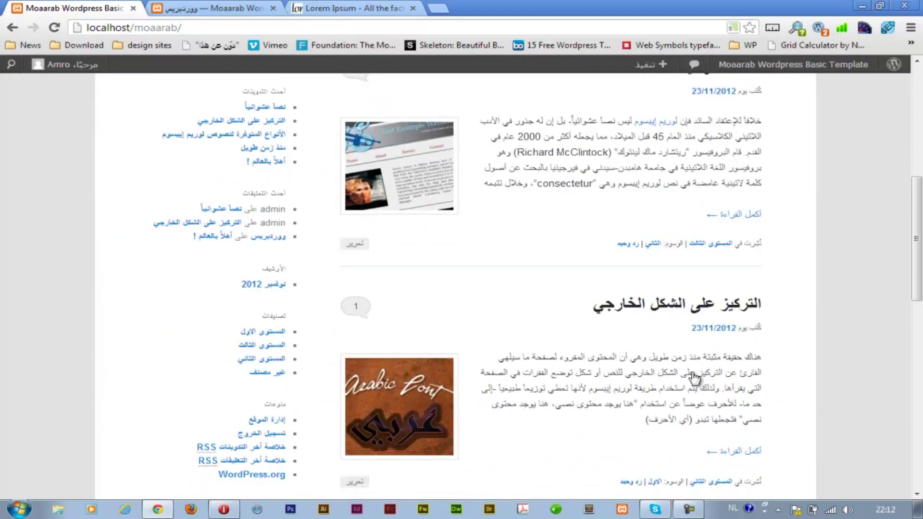
{"action": "left_click", "coordinate": [692, 309]}
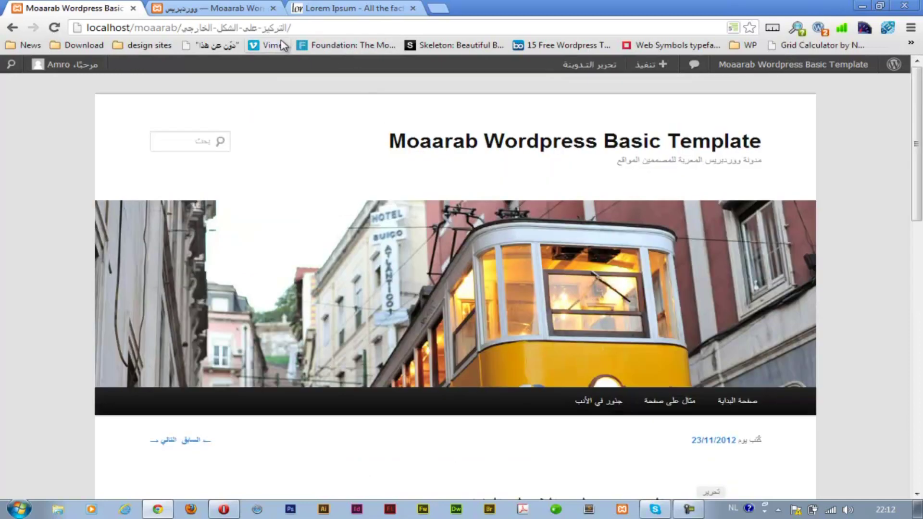
{"action": "scroll", "coordinate": [356, 154], "scroll_direction": "down", "scroll_amount": 5}
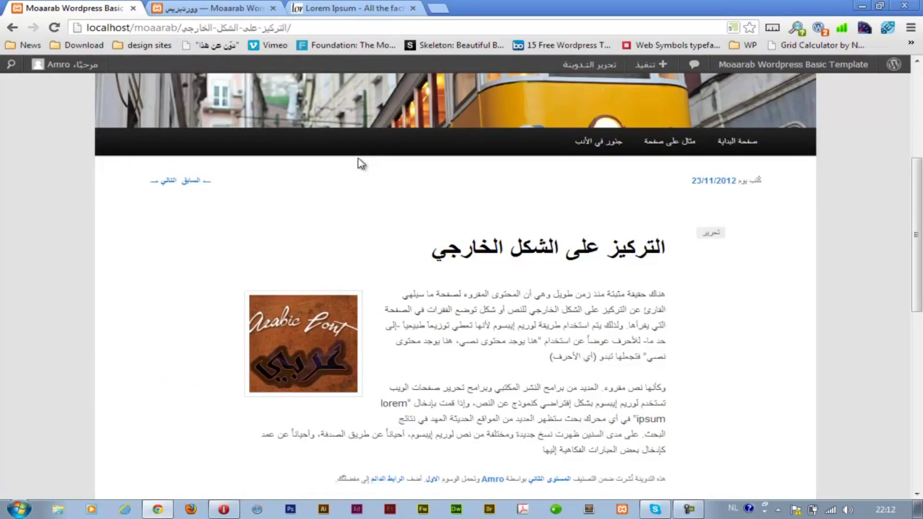
{"action": "scroll", "coordinate": [359, 161], "scroll_direction": "up", "scroll_amount": 5}
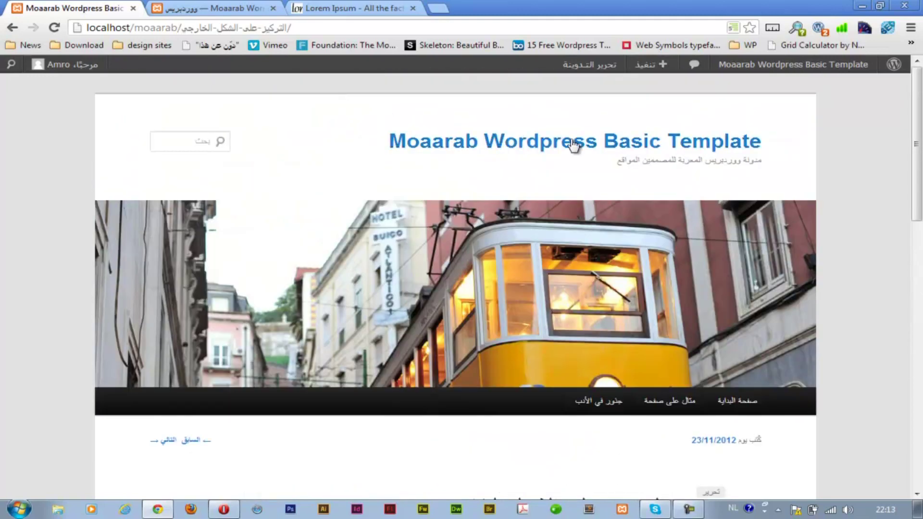
{"action": "scroll", "coordinate": [529, 284], "scroll_direction": "down", "scroll_amount": 4}
{"action": "scroll", "coordinate": [294, 247], "scroll_direction": "down", "scroll_amount": 4}
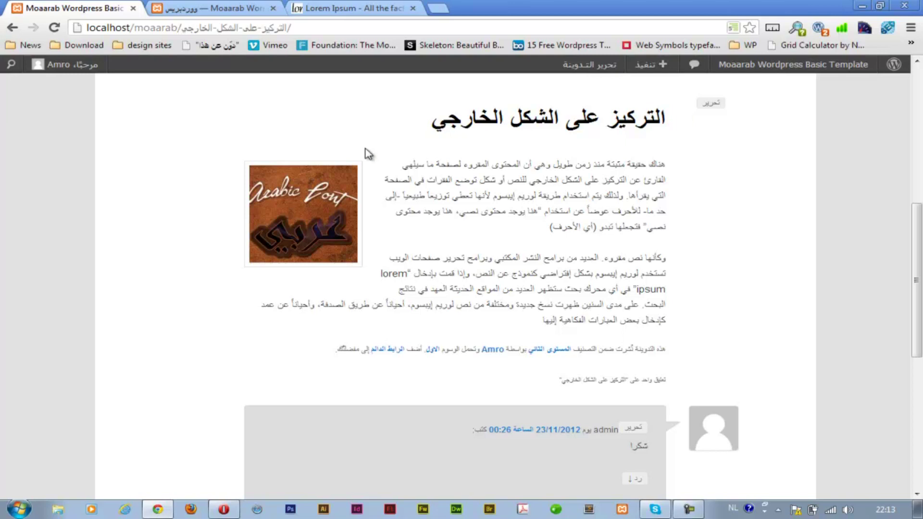
{"action": "scroll", "coordinate": [385, 216], "scroll_direction": "up", "scroll_amount": 6}
{"action": "scroll", "coordinate": [661, 176], "scroll_direction": "up", "scroll_amount": 2}
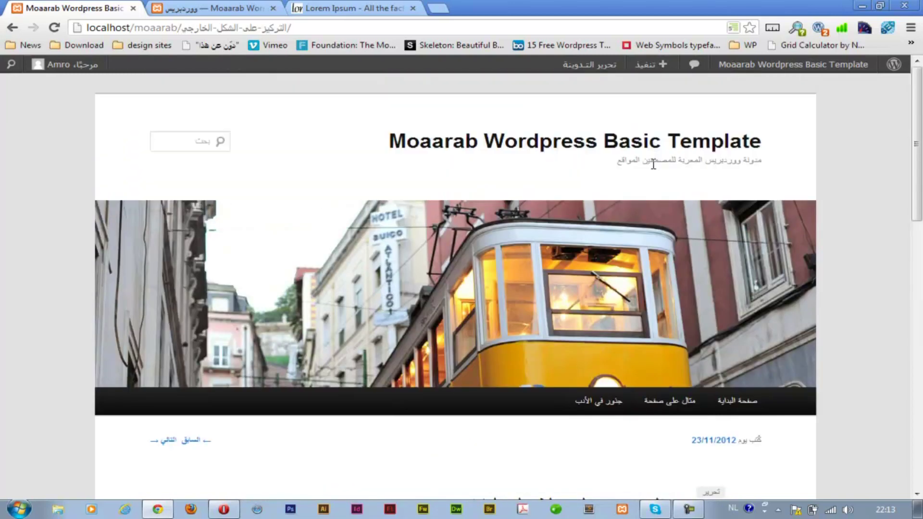
Step: Return to the site's home page and look over its post list and address
{"action": "left_click", "coordinate": [655, 143]}
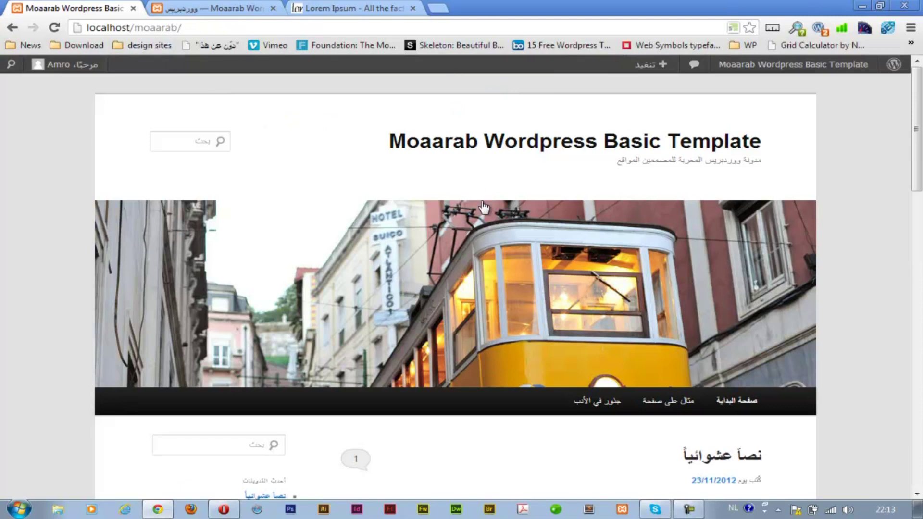
{"action": "scroll", "coordinate": [484, 205], "scroll_direction": "down", "scroll_amount": 10}
{"action": "scroll", "coordinate": [484, 206], "scroll_direction": "up", "scroll_amount": 6}
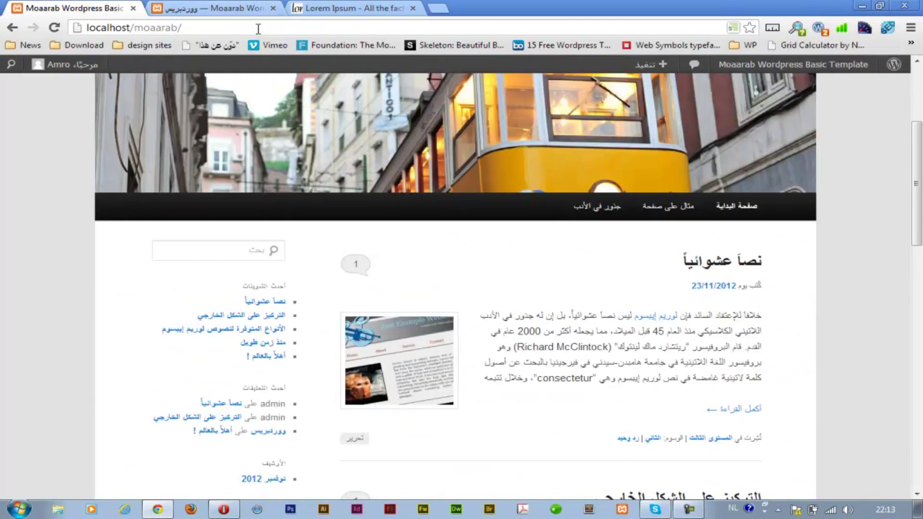
{"action": "left_click", "coordinate": [82, 26]}
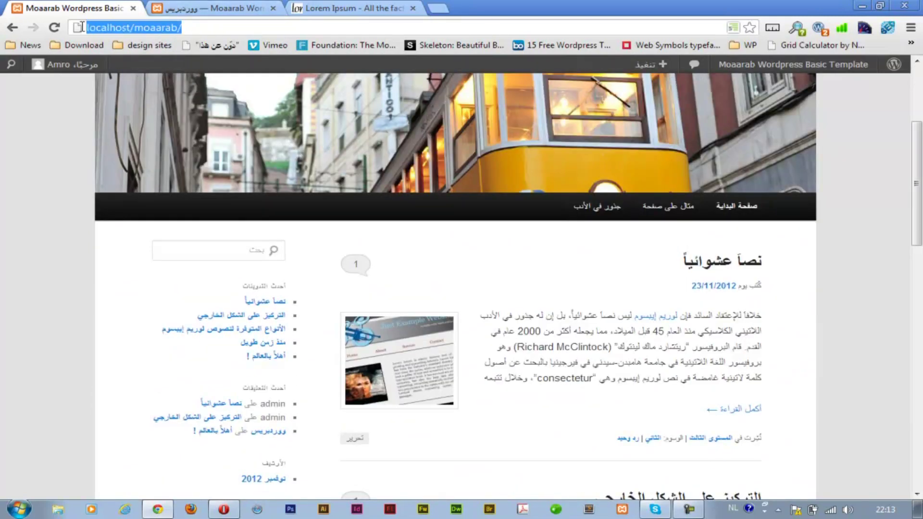
Step: Select the custom permalink structure (تركيبة مخصّصة) and open the linked documentation of available codes in a new tab
{"action": "left_click", "coordinate": [222, 13]}
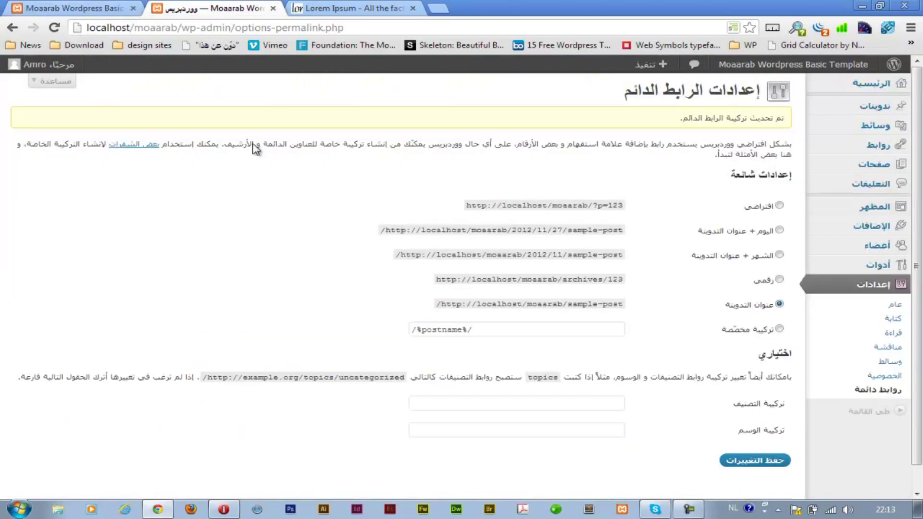
{"action": "left_click", "coordinate": [779, 330]}
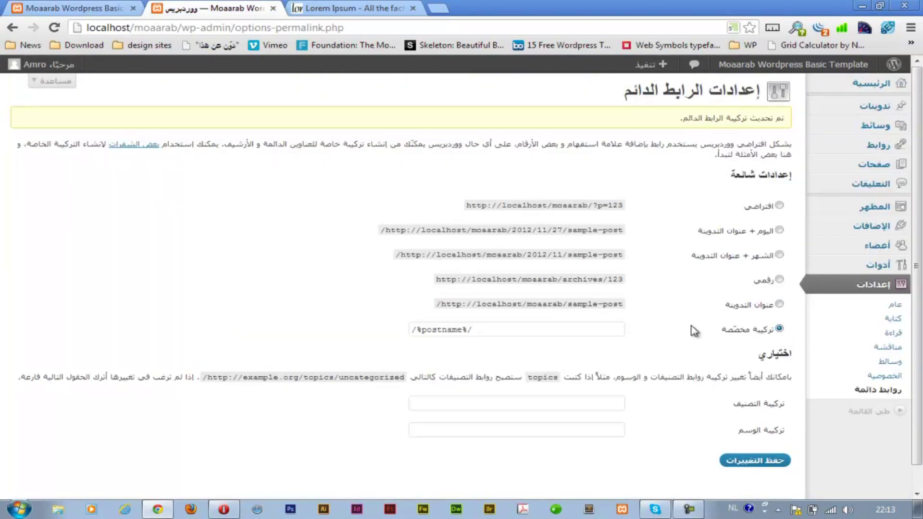
{"action": "middle_click", "coordinate": [141, 151]}
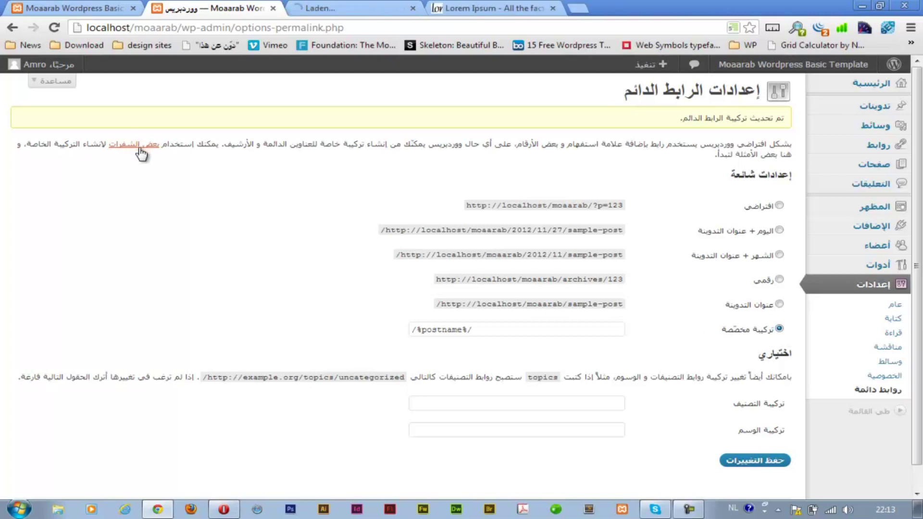
{"action": "left_click", "coordinate": [351, 10]}
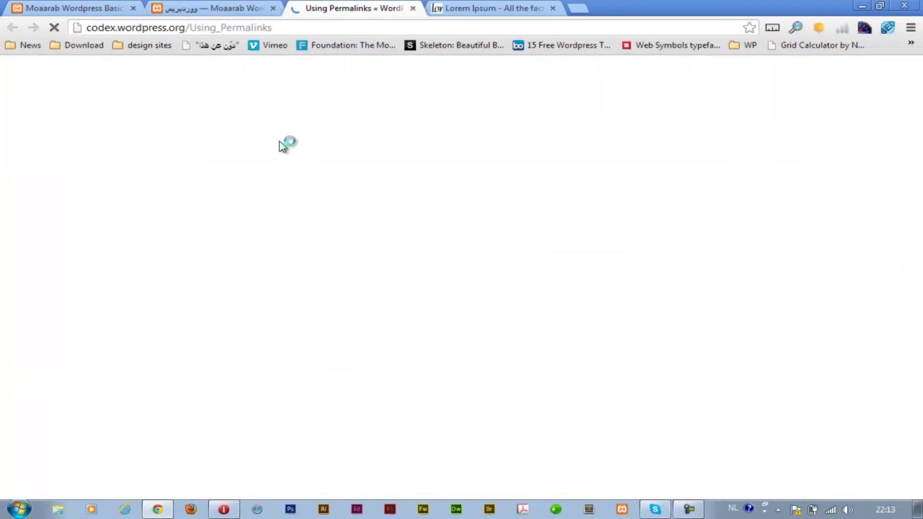
Step: Examine the structure tags listed on the Using Permalinks documentation page, from %year% to %author%
{"action": "scroll", "coordinate": [229, 217], "scroll_direction": "down", "scroll_amount": 14}
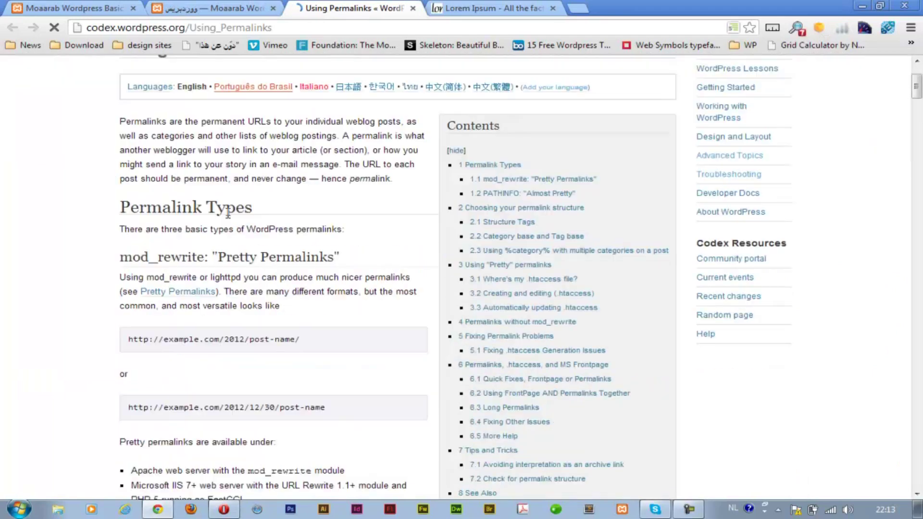
{"action": "scroll", "coordinate": [229, 218], "scroll_direction": "down", "scroll_amount": 9}
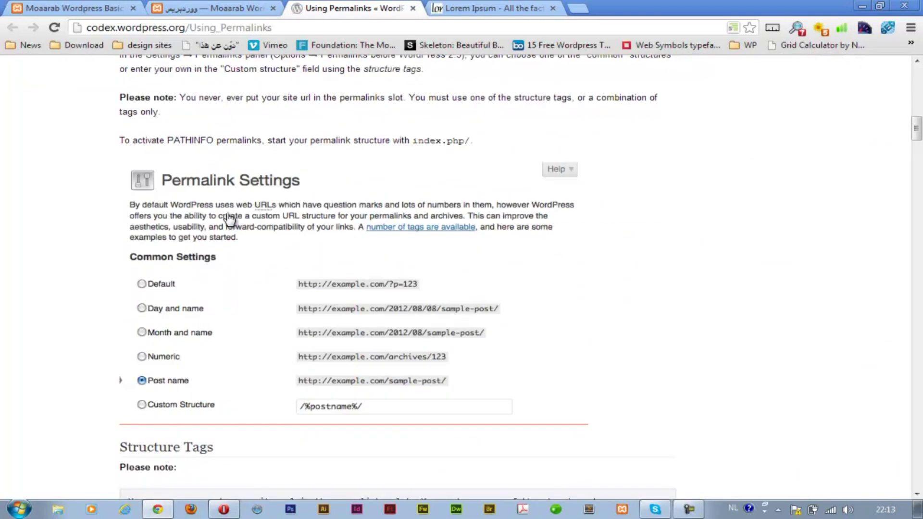
{"action": "scroll", "coordinate": [230, 219], "scroll_direction": "down", "scroll_amount": 7}
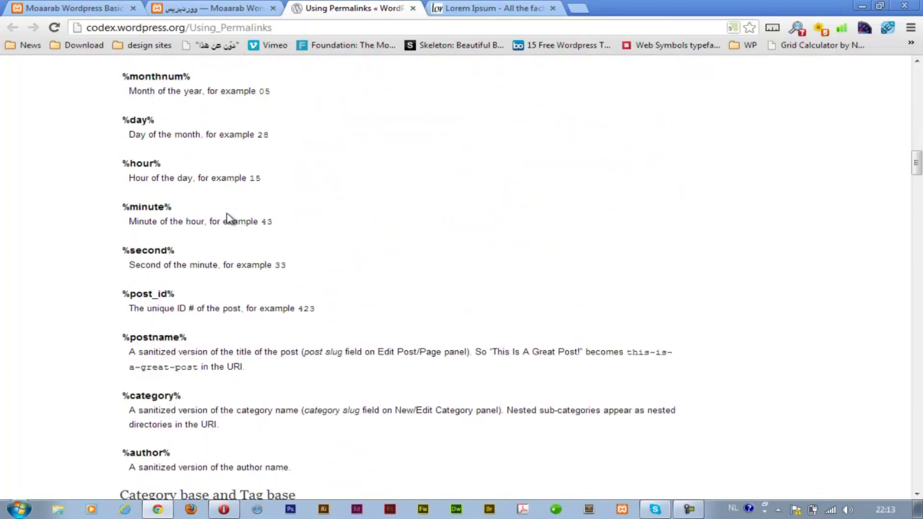
{"action": "scroll", "coordinate": [278, 183], "scroll_direction": "up", "scroll_amount": 5}
{"action": "scroll", "coordinate": [278, 183], "scroll_direction": "down", "scroll_amount": 4}
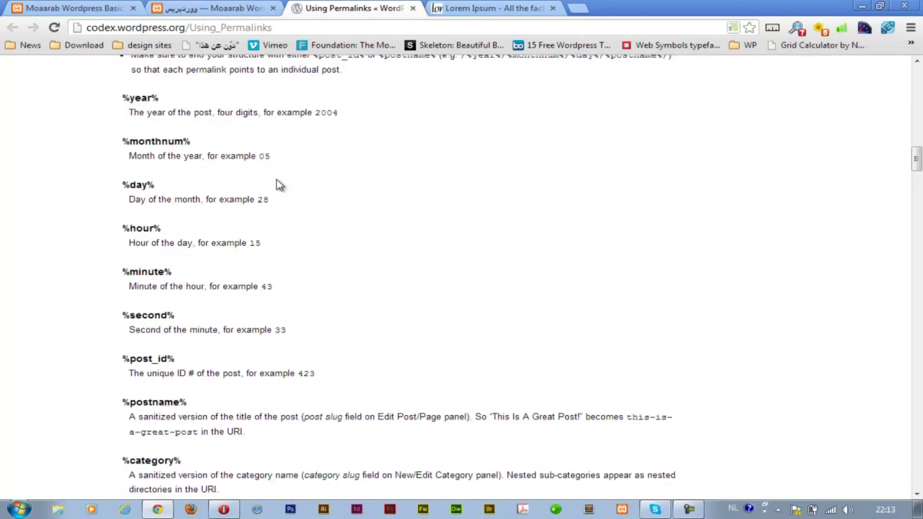
{"action": "scroll", "coordinate": [91, 156], "scroll_direction": "up", "scroll_amount": 1}
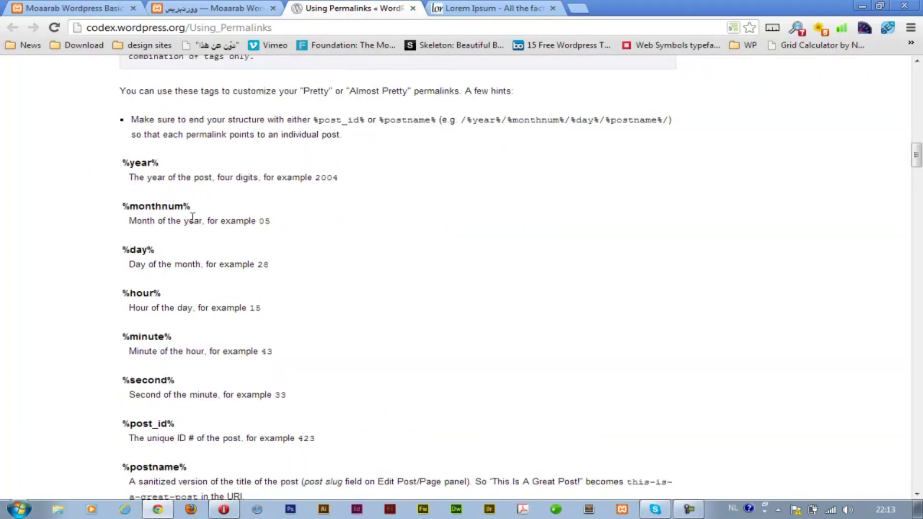
{"action": "scroll", "coordinate": [191, 234], "scroll_direction": "down", "scroll_amount": 3}
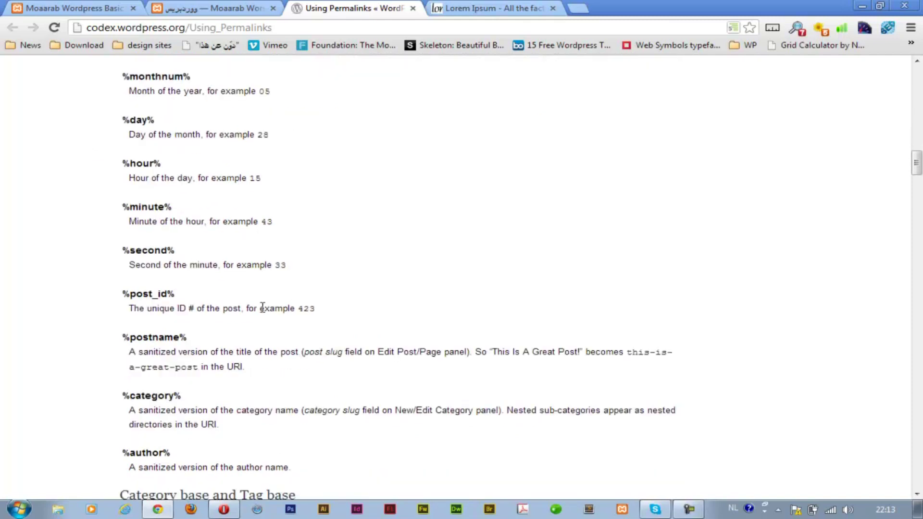
Step: Copy the %category% tag from the documentation, set the custom permalink structure to /%category%/%postname%/ and save the changes
{"action": "left_click_drag", "start_coordinate": [181, 331], "coordinate": [124, 331]}
{"action": "key", "text": "ctrl+c"}
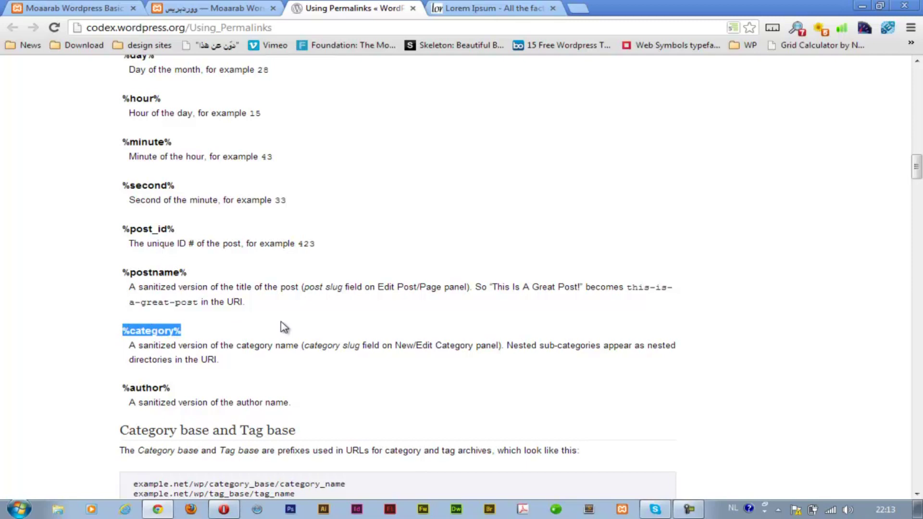
{"action": "left_click", "coordinate": [210, 13]}
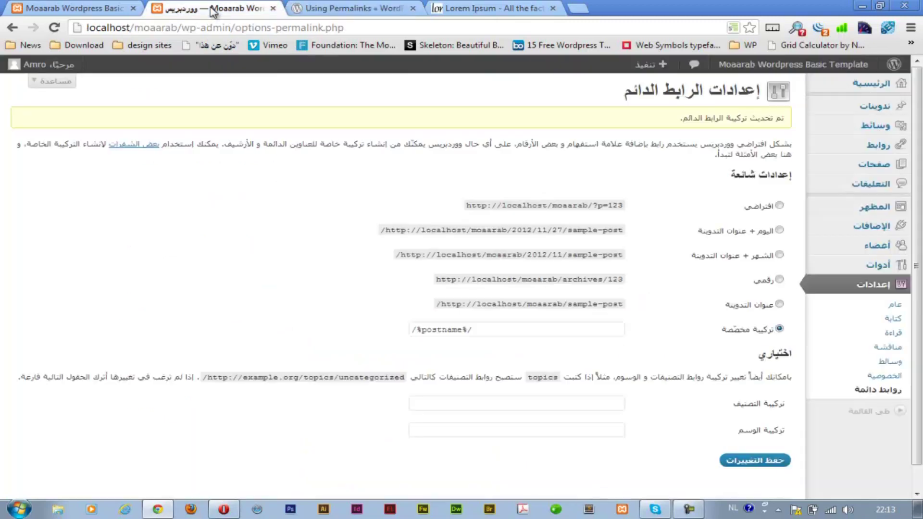
{"action": "left_click", "coordinate": [413, 329]}
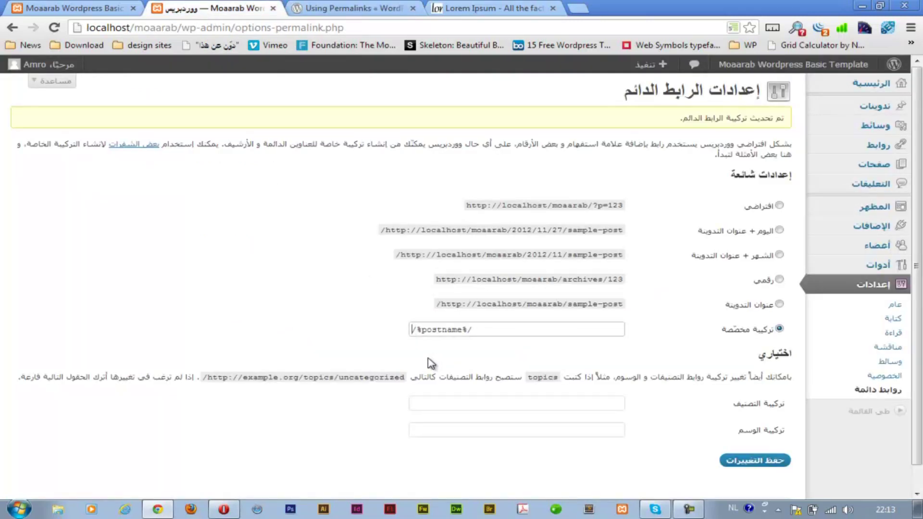
{"action": "key", "text": "ctrl+v"}
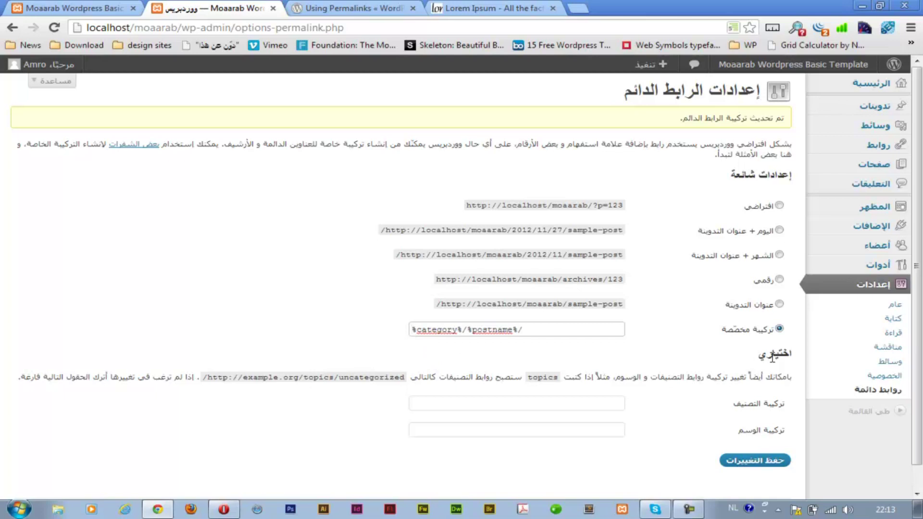
{"action": "type", "text": "/"}
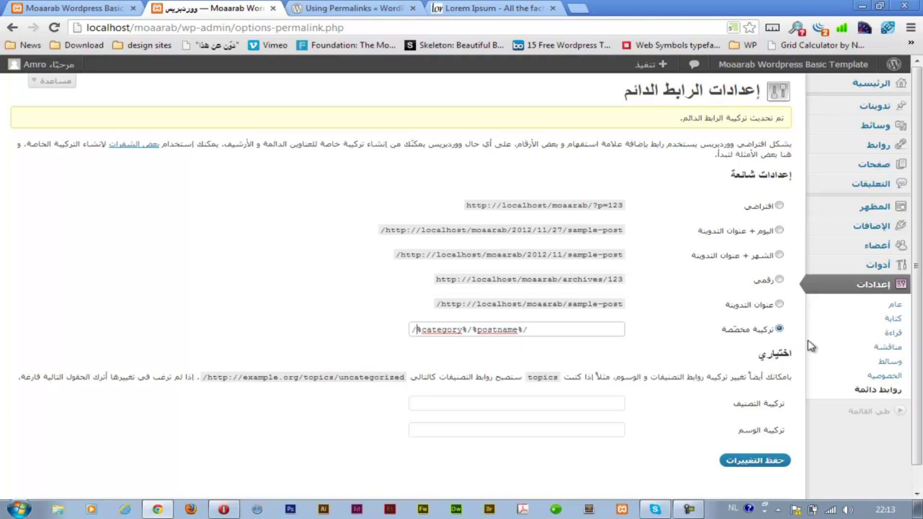
{"action": "scroll", "coordinate": [629, 339], "scroll_direction": "down", "scroll_amount": 1}
{"action": "left_click", "coordinate": [755, 444]}
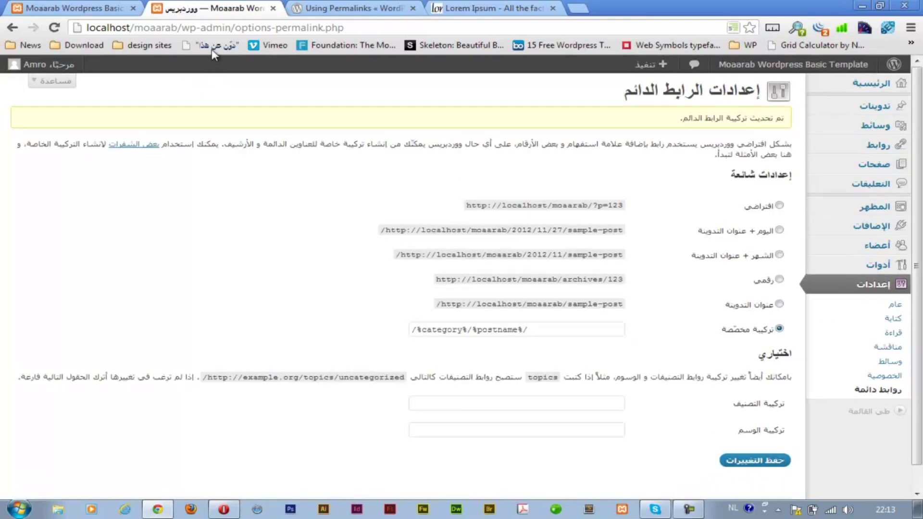
Step: Reload the site's home page, open the post "الأنواع المتوفرة لنصوص لوريم إيبسوم" and examine its address
{"action": "left_click", "coordinate": [140, 14]}
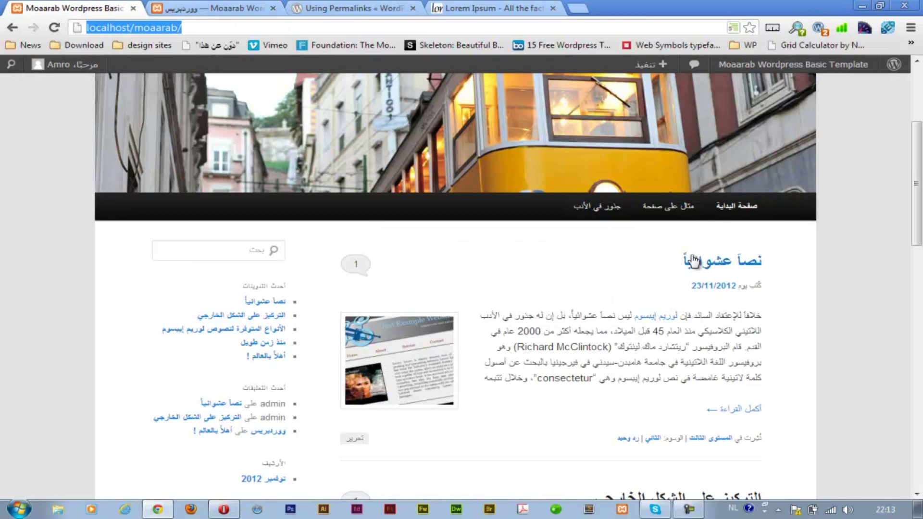
{"action": "scroll", "coordinate": [673, 216], "scroll_direction": "up", "scroll_amount": 4}
{"action": "left_click", "coordinate": [671, 152]}
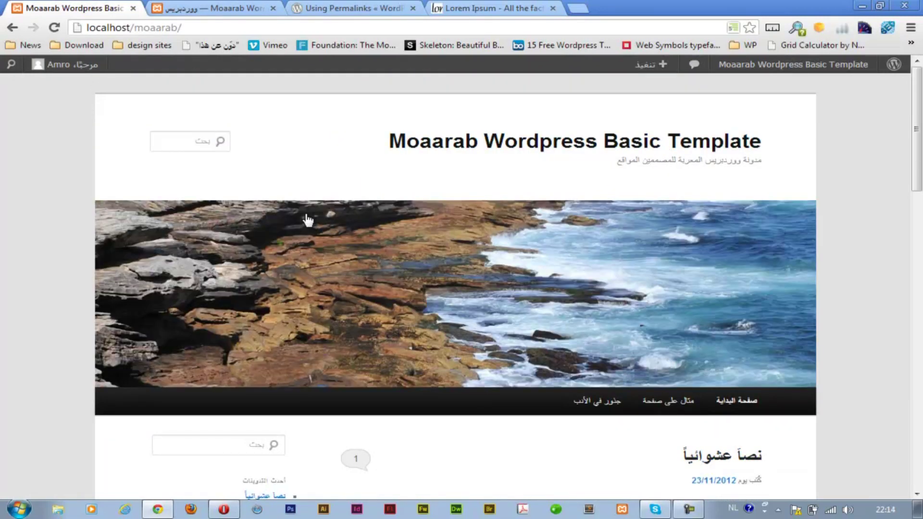
{"action": "scroll", "coordinate": [324, 213], "scroll_direction": "down", "scroll_amount": 8}
{"action": "scroll", "coordinate": [323, 212], "scroll_direction": "down", "scroll_amount": 7}
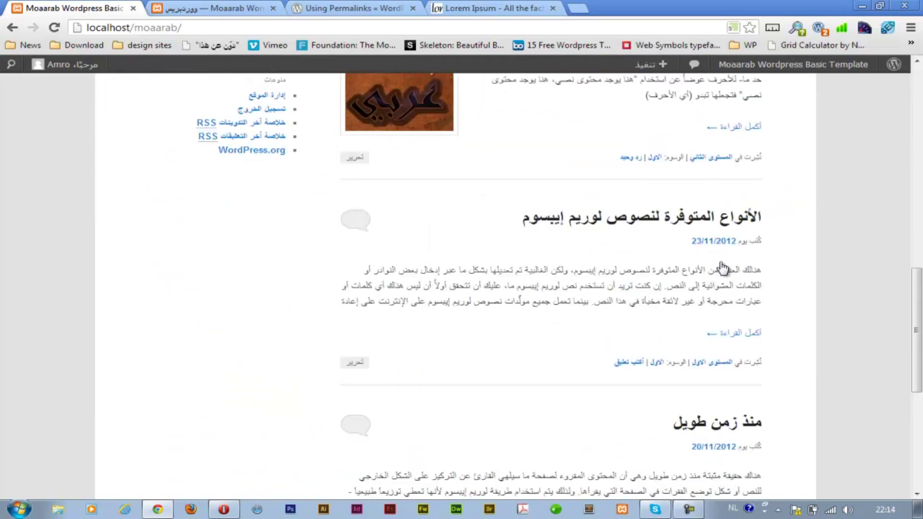
{"action": "left_click", "coordinate": [713, 221]}
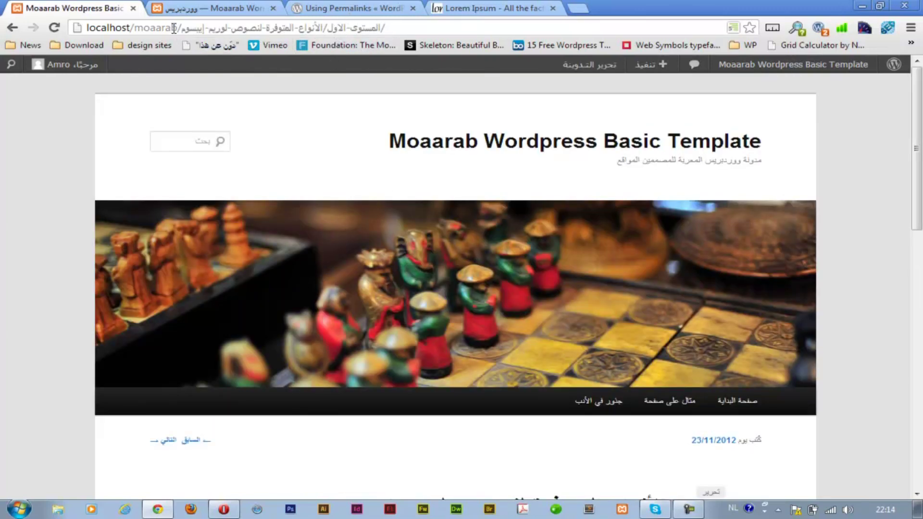
Step: Select the default permalink structure (افتراضي) in the permalink settings and go back to the open post on the site
{"action": "left_click", "coordinate": [235, 8]}
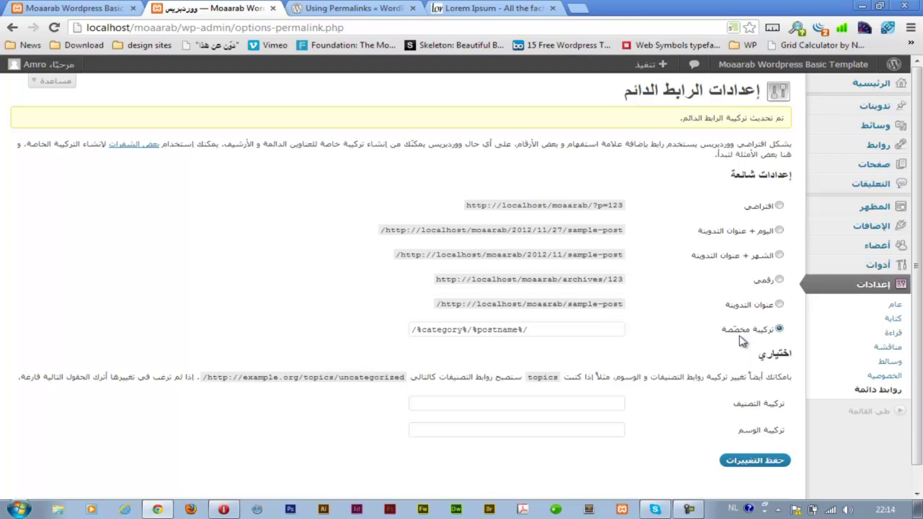
{"action": "left_click", "coordinate": [779, 205]}
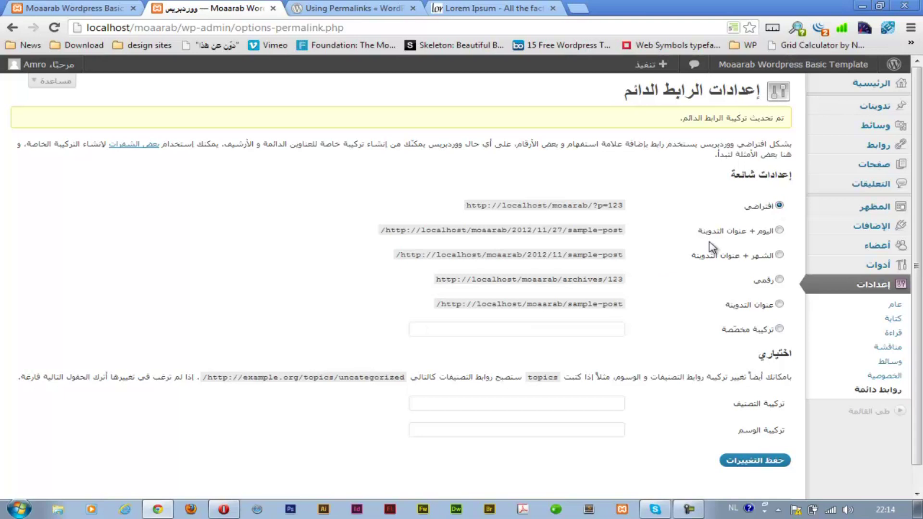
{"action": "left_click", "coordinate": [74, 8]}
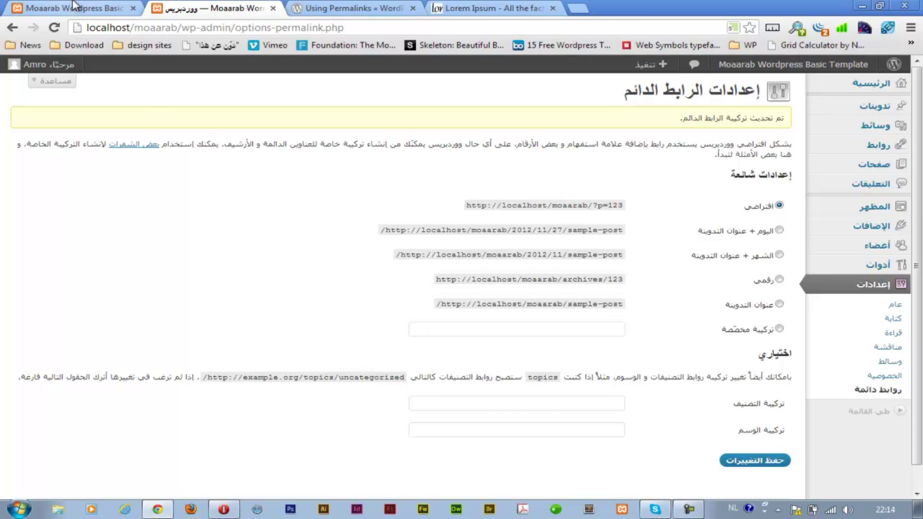
{"action": "scroll", "coordinate": [124, 318], "scroll_direction": "down", "scroll_amount": 6}
{"action": "scroll", "coordinate": [124, 319], "scroll_direction": "up", "scroll_amount": 6}
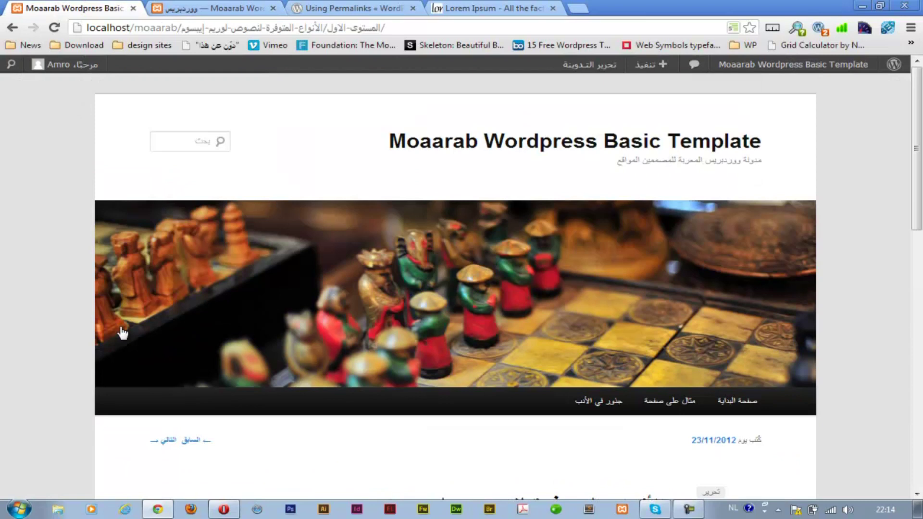
Step: Save the default permalink structure (افتراضي), and select the custom structure option (تركيبة مخصّصة) with its field left empty
{"action": "left_click", "coordinate": [218, 6]}
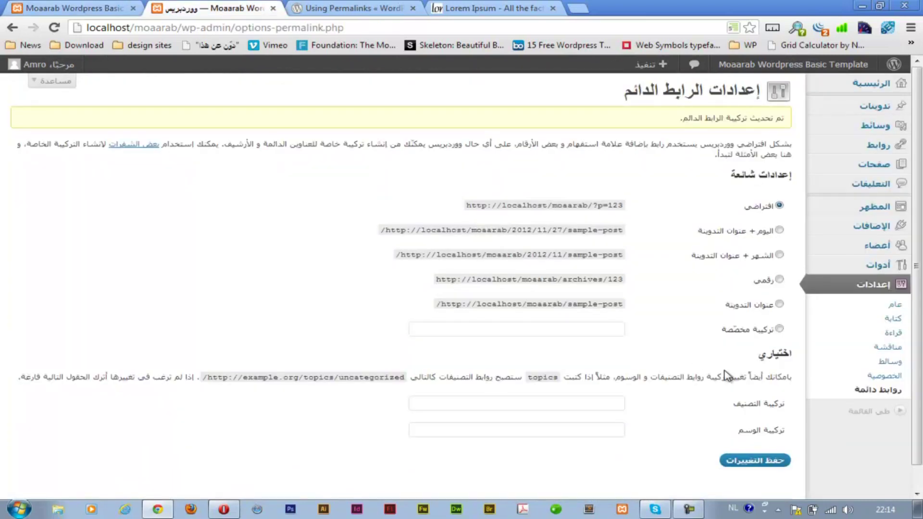
{"action": "left_click", "coordinate": [755, 461]}
{"action": "left_click", "coordinate": [616, 331]}
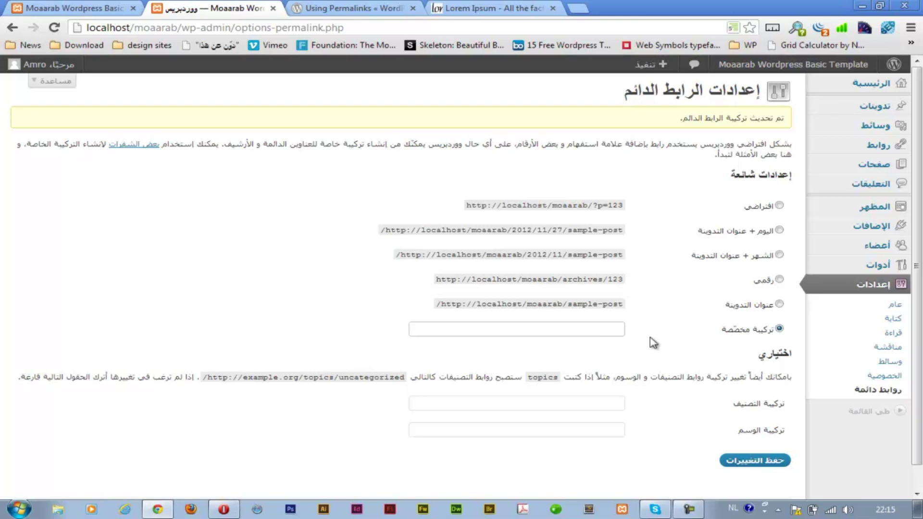
{"action": "left_click", "coordinate": [562, 329]}
{"action": "left_click", "coordinate": [319, 330]}
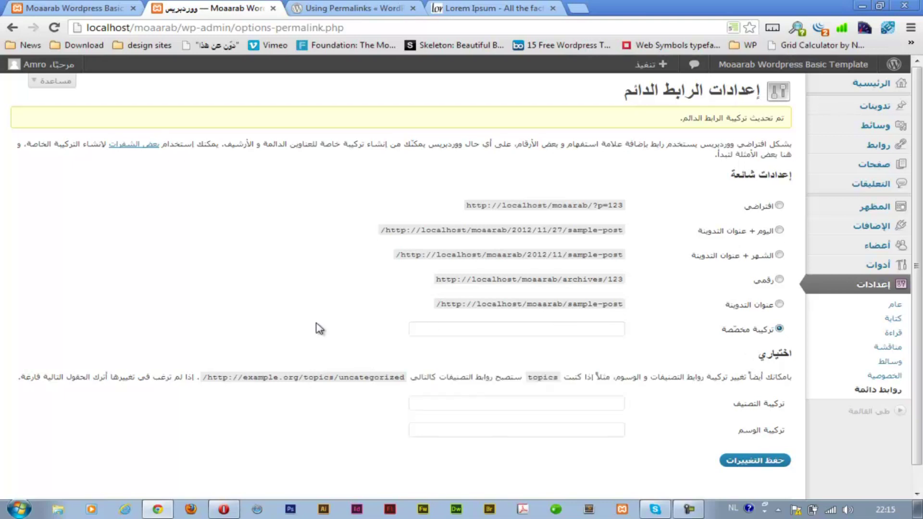
Step: Open the site's home page from the post, and save the permalink settings with the empty custom structure selected
{"action": "left_click", "coordinate": [105, 15]}
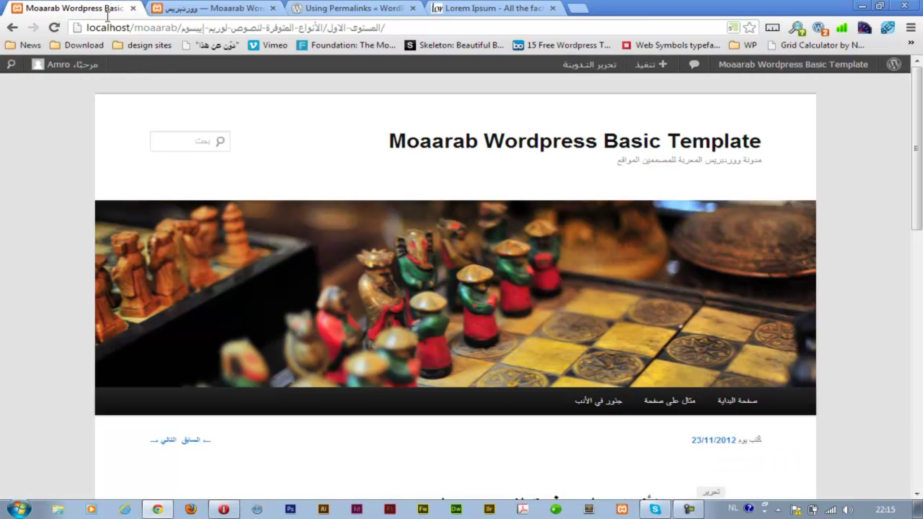
{"action": "left_click", "coordinate": [498, 145]}
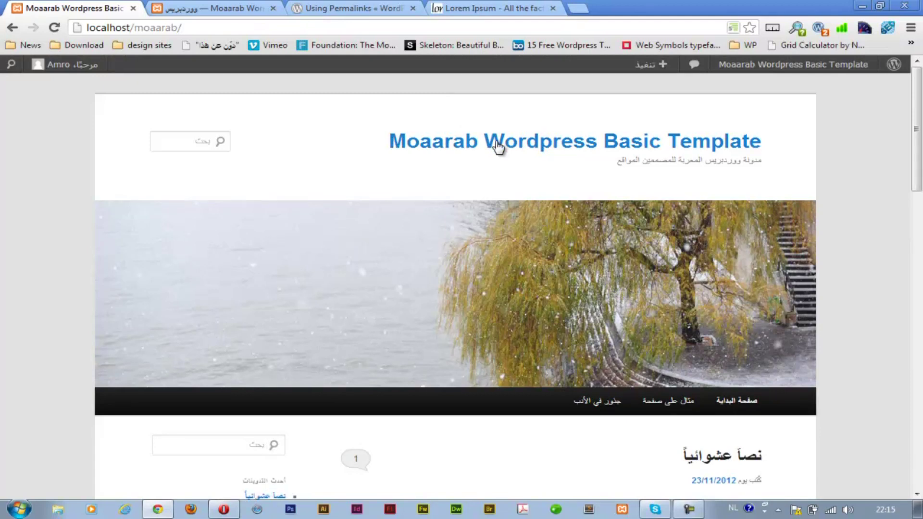
{"action": "left_click", "coordinate": [236, 11]}
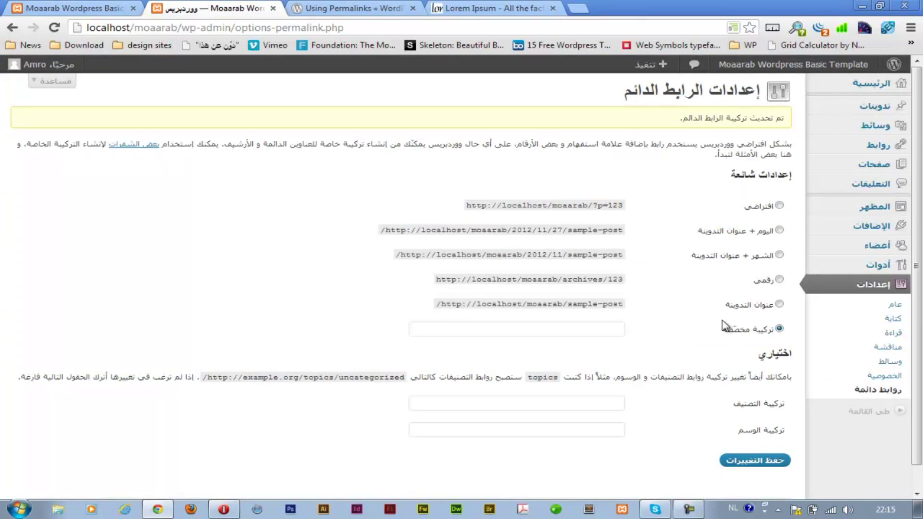
{"action": "left_click", "coordinate": [765, 460]}
Step: Reload the site's home page to check it with the saved permalink settings, and return to the permalink settings page
{"action": "left_click", "coordinate": [53, 9]}
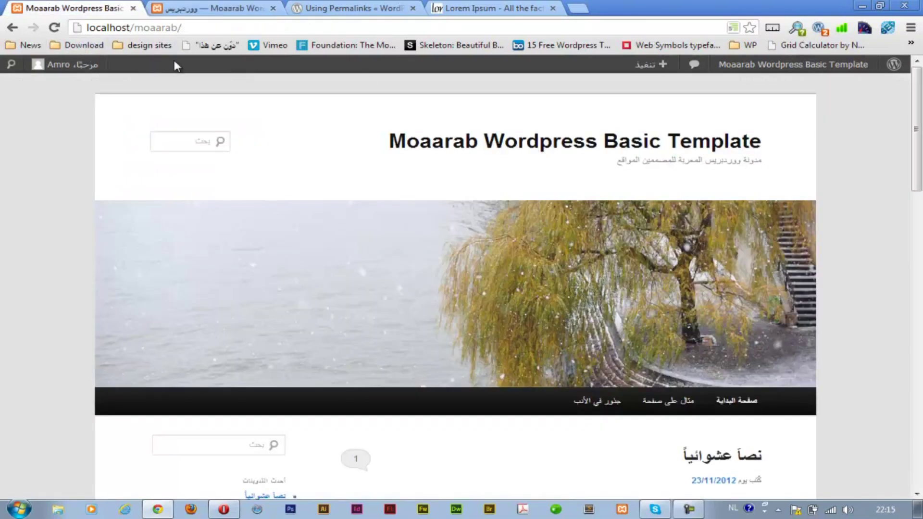
{"action": "key", "text": "F5"}
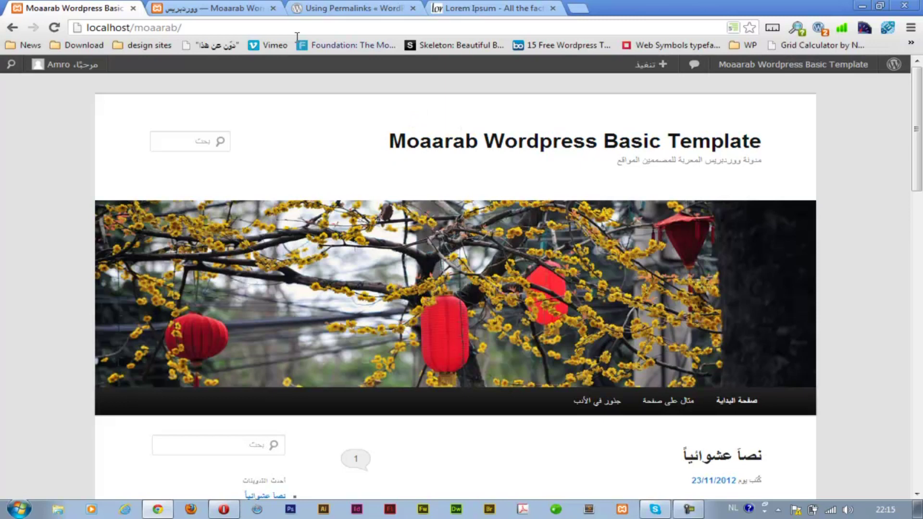
{"action": "left_click", "coordinate": [250, 8]}
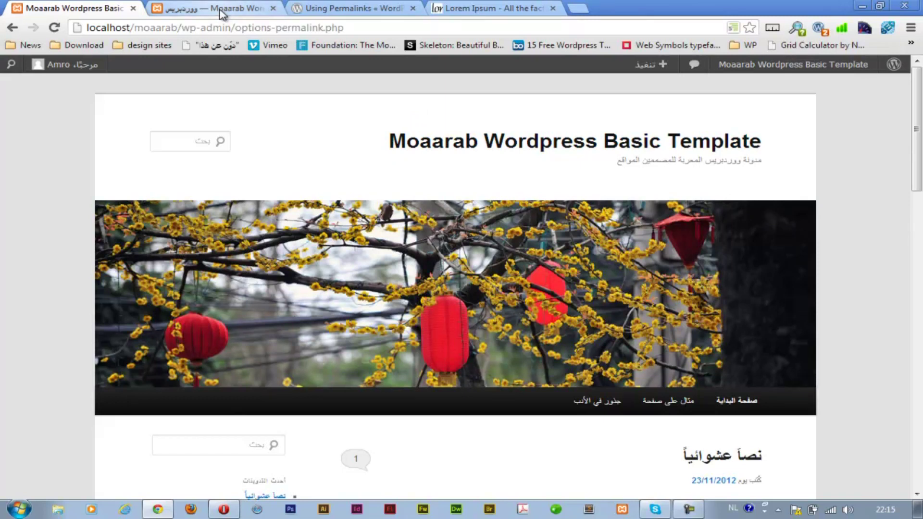